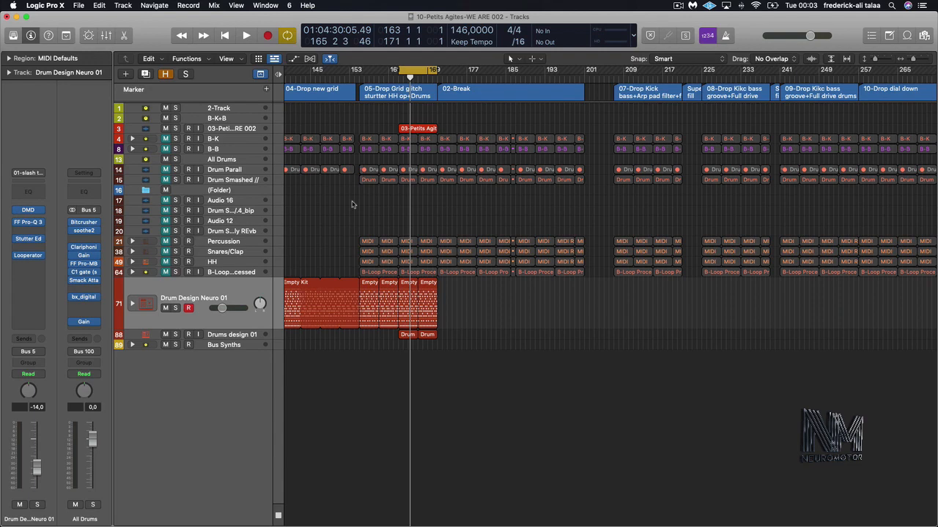
# Play back the cycled section from bar 163 to 171 with the drum tracks together, and stop playback.
pyautogui.press('space')
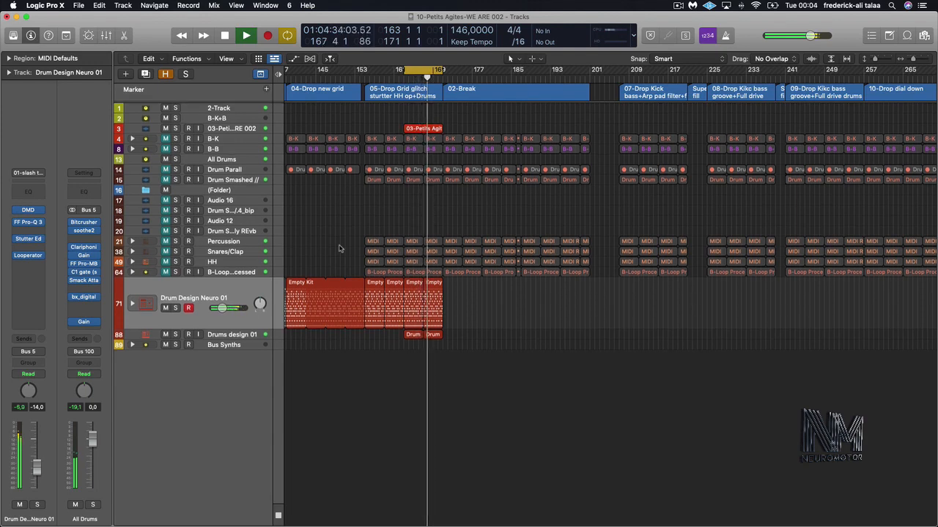
pyautogui.hscroll(-1, 339, 248)
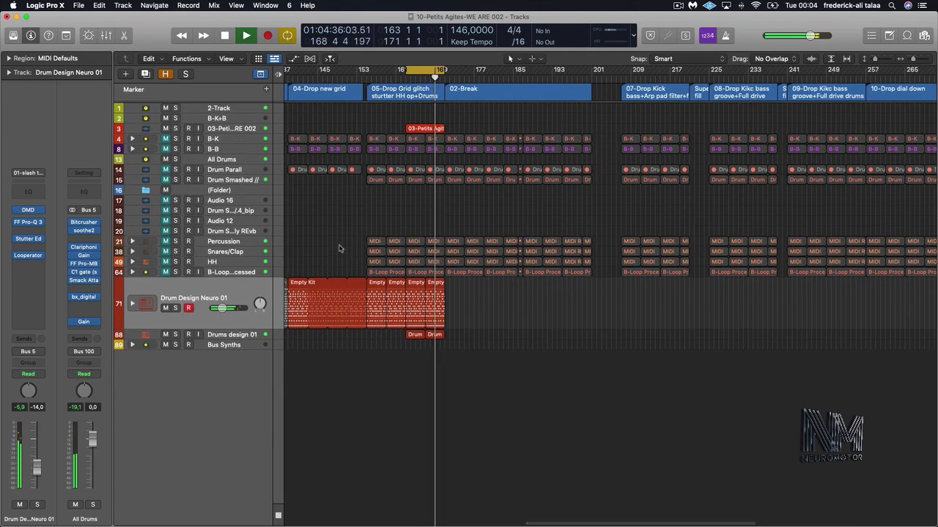
pyautogui.press('space')
# Solo the Drums design 01 track and listen to its two regions from bar 163.
pyautogui.click(248, 337)
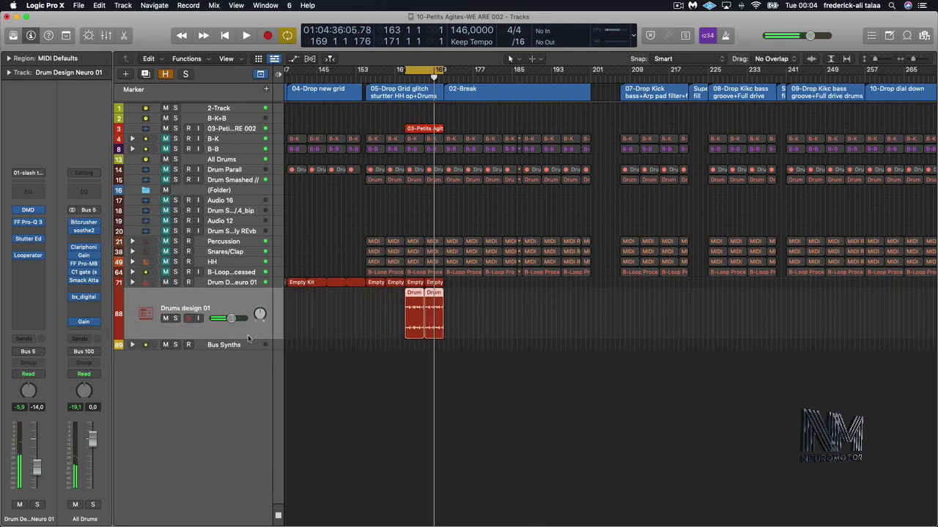
pyautogui.click(176, 319)
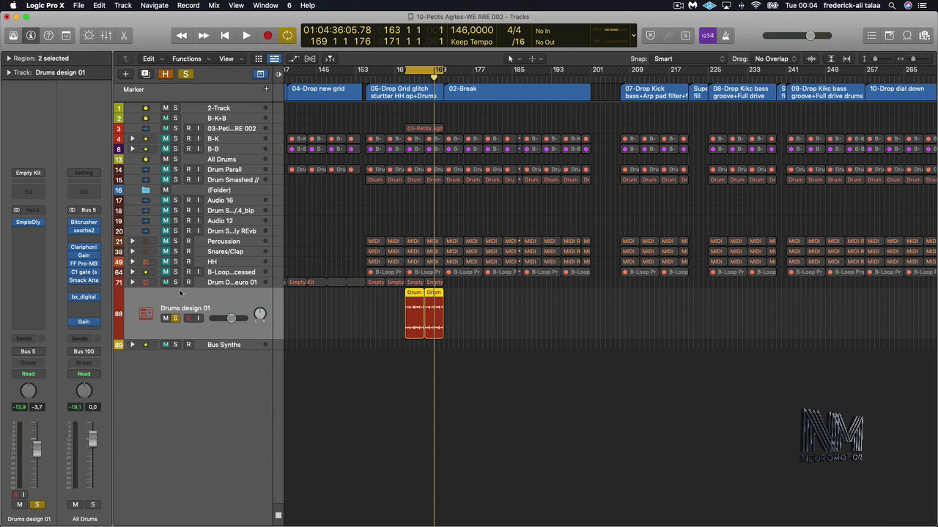
pyautogui.moveTo(456, 281); pyautogui.dragTo(408, 285)
pyautogui.click(471, 293)
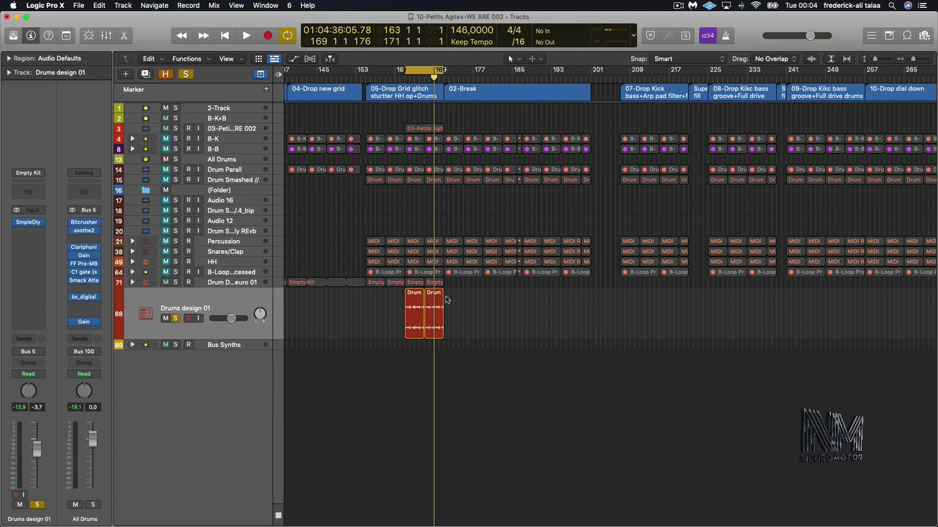
pyautogui.hscroll(1, 440, 304)
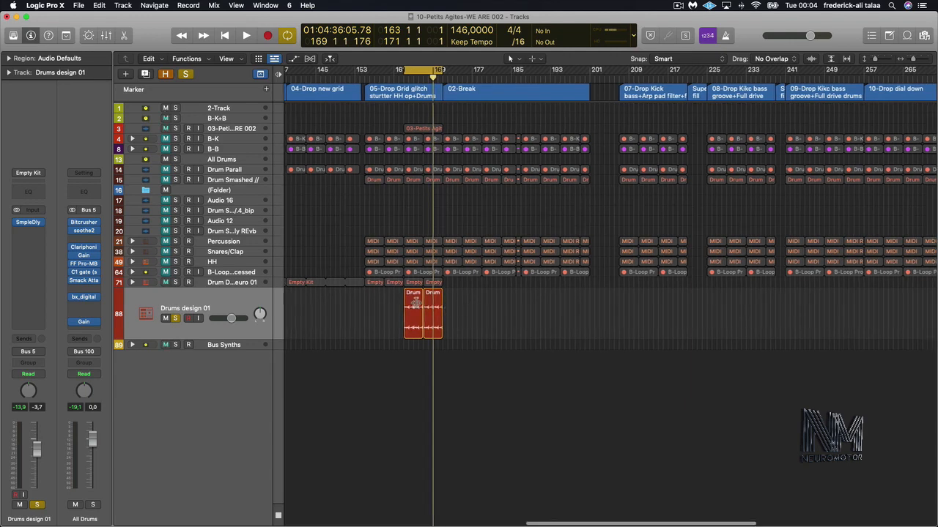
pyautogui.hotkey('shift', 'space')
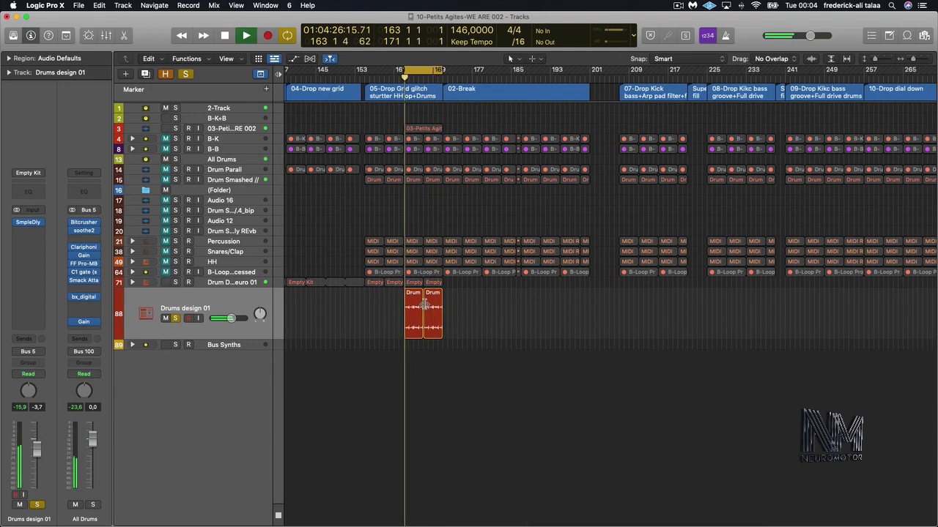
pyautogui.hscroll(1, 439, 315)
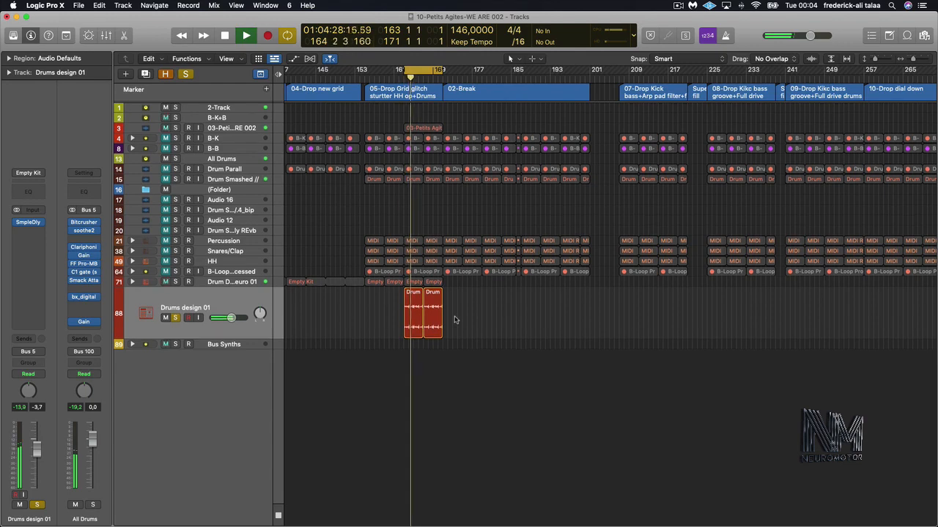
pyautogui.press('space')
pyautogui.hscroll(1, 433, 313)
pyautogui.click(183, 326)
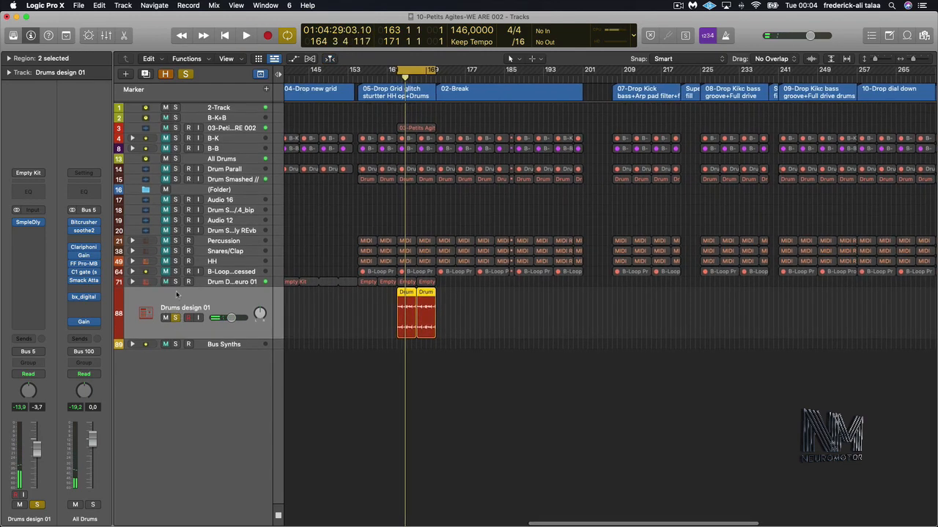
# Switch the solo from Drums design 01 to the Drum Design Neuro 01 track and listen to it over the cycle range.
pyautogui.click(176, 318)
pyautogui.click(176, 282)
pyautogui.press('space')
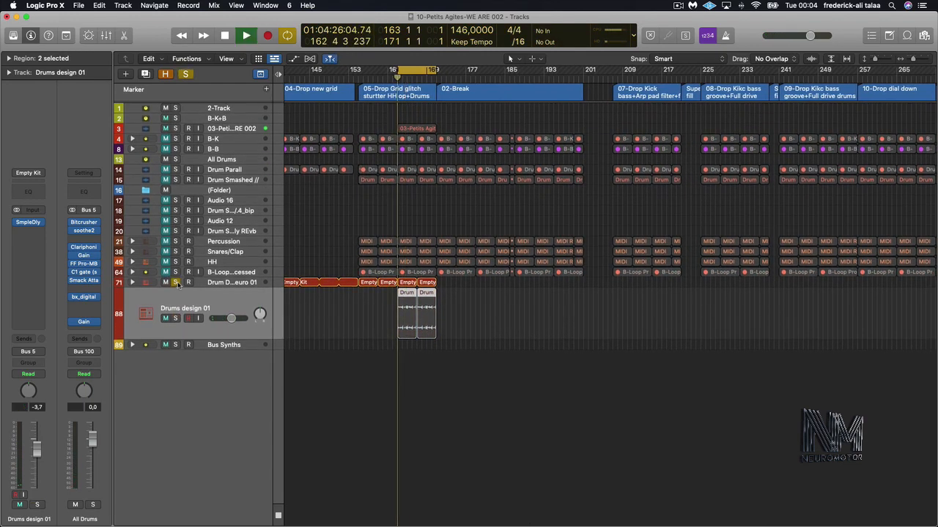
pyautogui.hscroll(1, 256, 285)
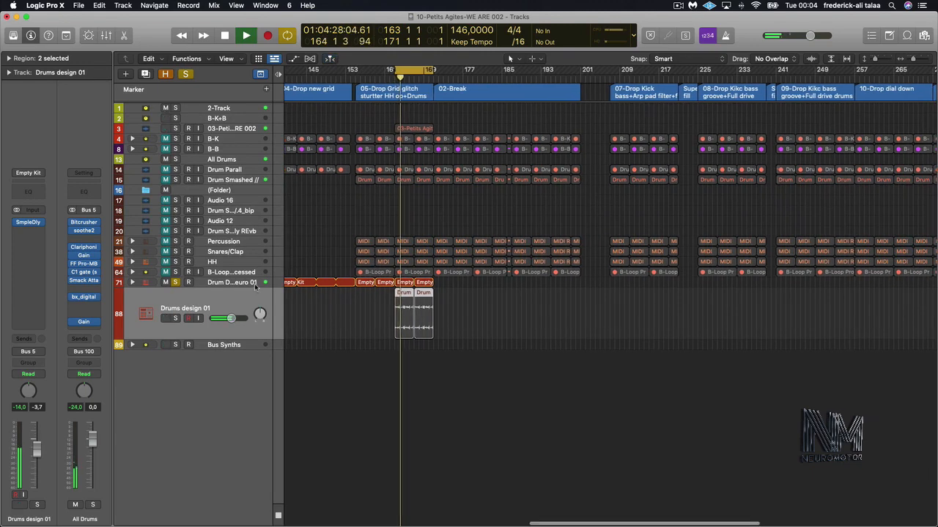
pyautogui.hscroll(1, 254, 285)
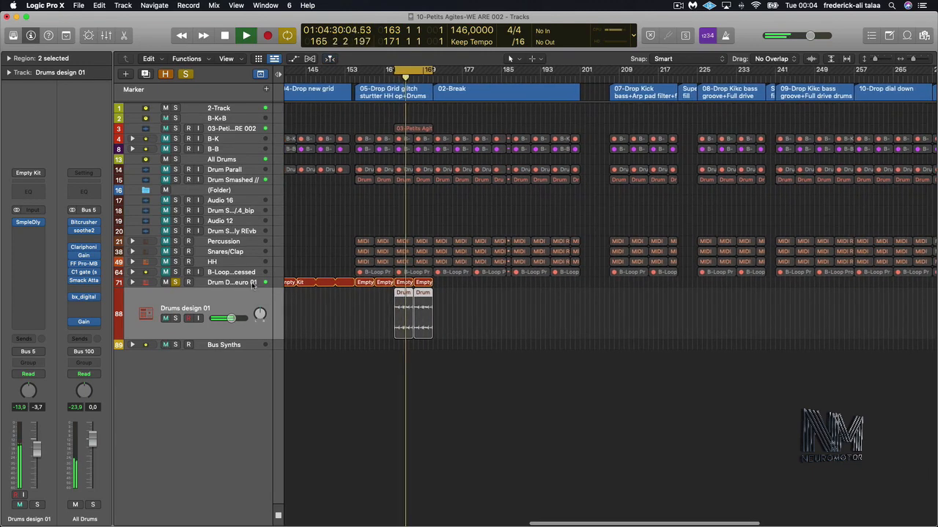
pyautogui.hscroll(1, 252, 286)
pyautogui.hscroll(-3, 251, 288)
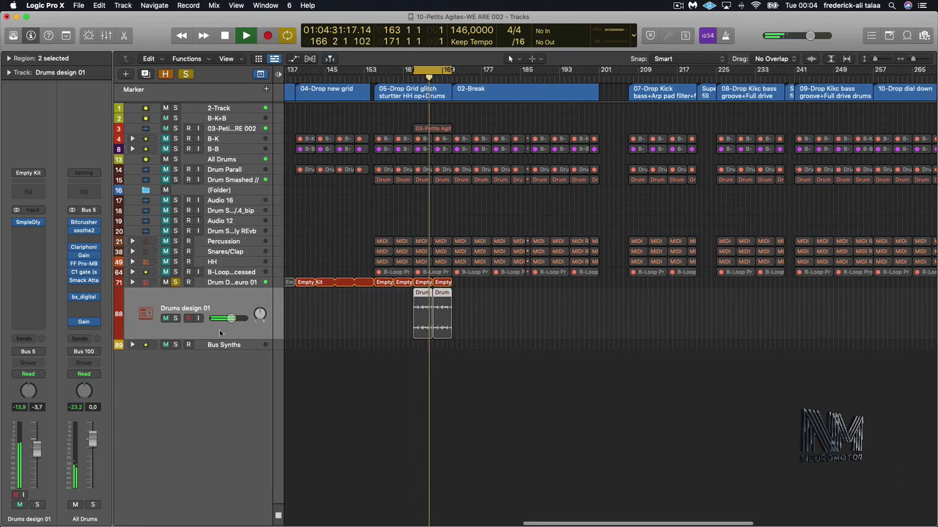
pyautogui.press('space')
# Solo Drums design 01 together with Drum Design Neuro 01 and listen to both drum tracks combined.
pyautogui.click(176, 319)
pyautogui.press('space')
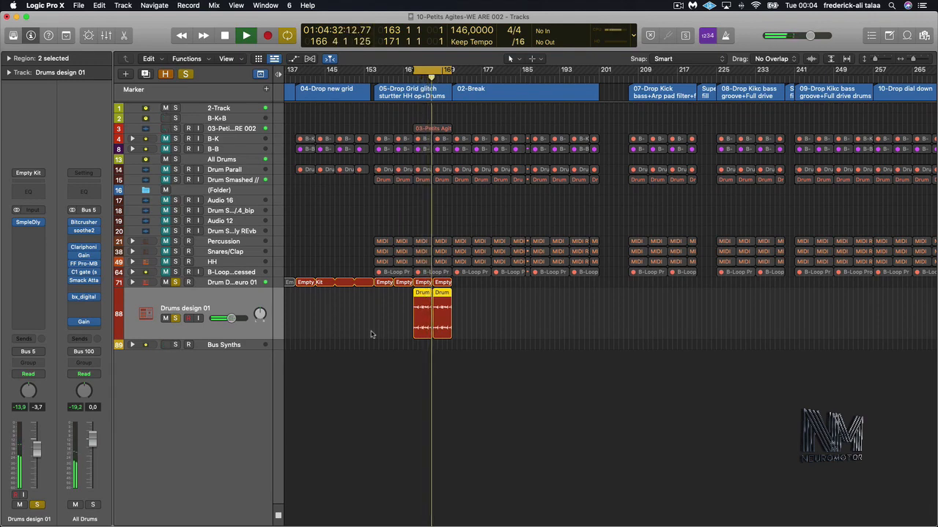
pyautogui.hscroll(1, 371, 334)
pyautogui.hscroll(1, 371, 335)
pyautogui.press('space')
# Turn off solo on both drum design tracks, listen to the full mix over the cycle range, and deselect the regions.
pyautogui.moveTo(177, 283); pyautogui.dragTo(176, 317)
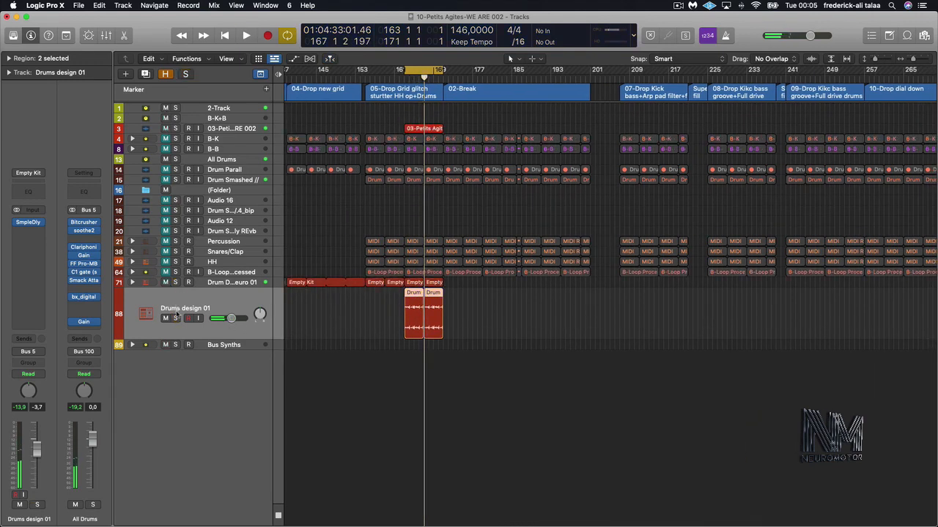
pyautogui.press('space')
pyautogui.hscroll(2, 514, 322)
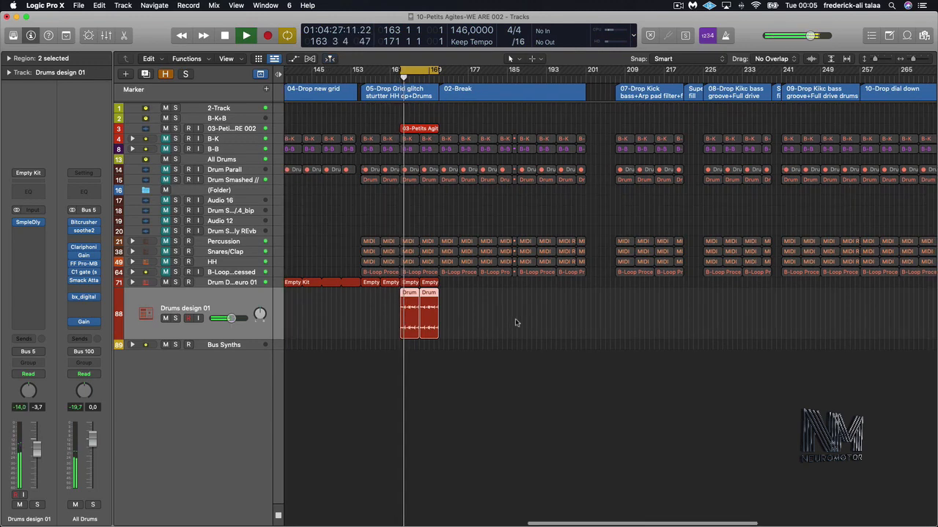
pyautogui.hscroll(1, 514, 312)
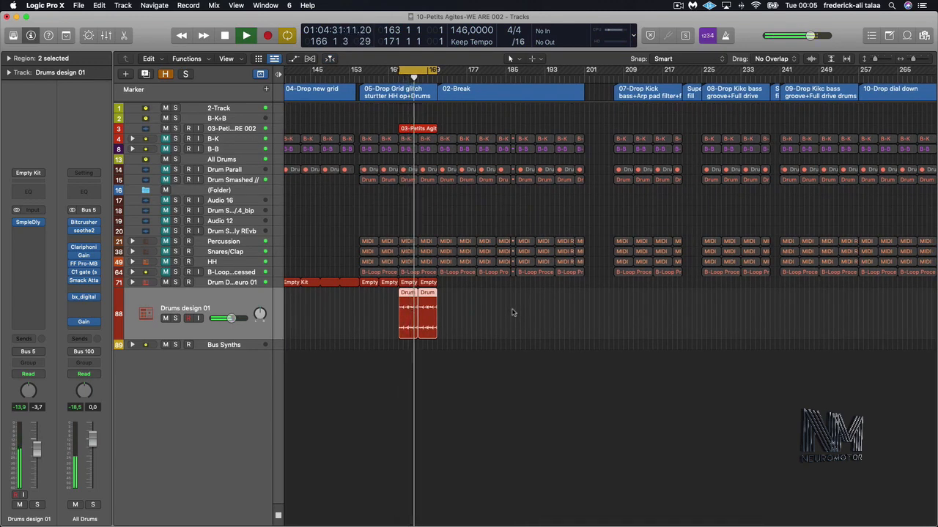
pyautogui.press('space')
pyautogui.click(512, 313)
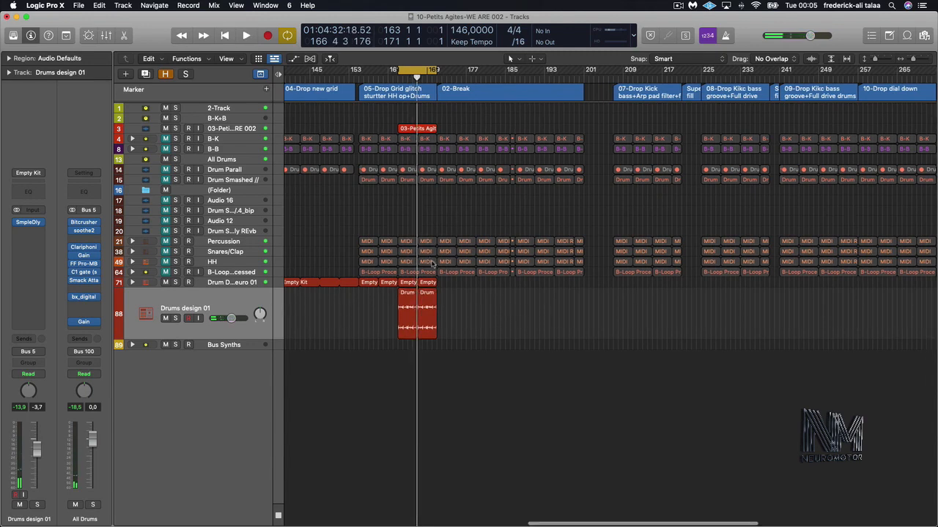
pyautogui.hscroll(1, 424, 185)
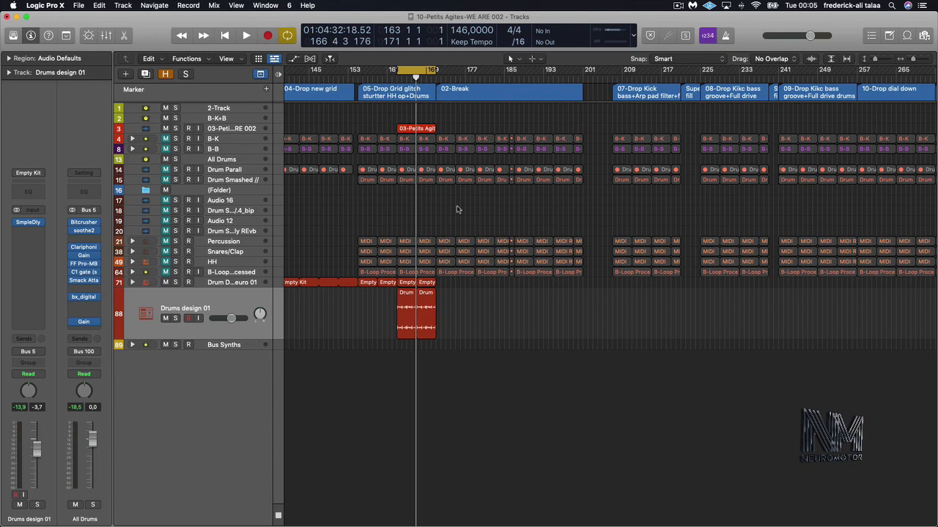
# Look inside the Drum Design Neuro 01 stack and set the cycle range to bars 139 to 143 at its long Empty Kit region.
pyautogui.hscroll(-3, 350, 296)
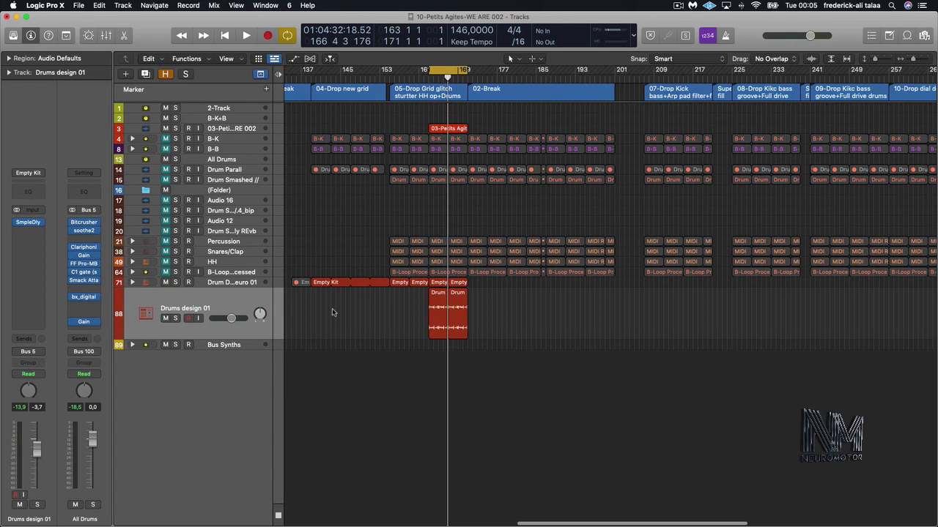
pyautogui.click(234, 282)
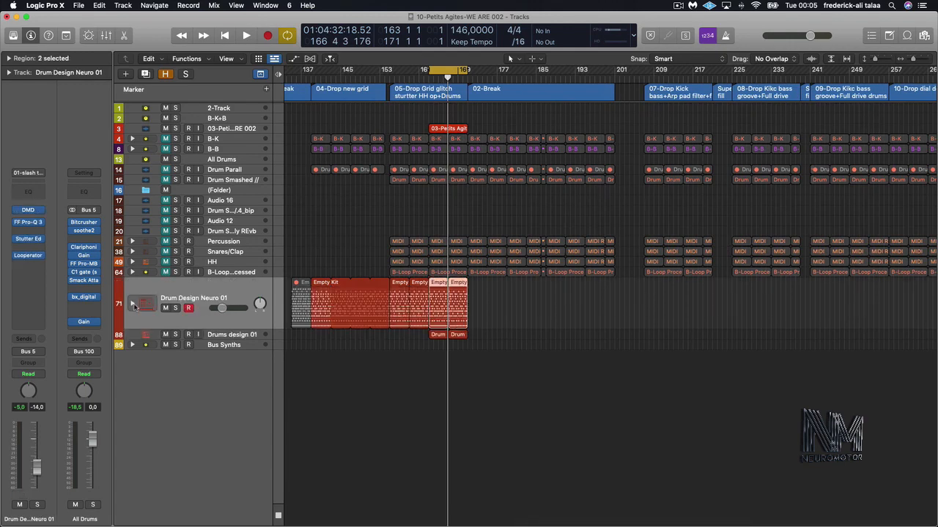
pyautogui.click(133, 304)
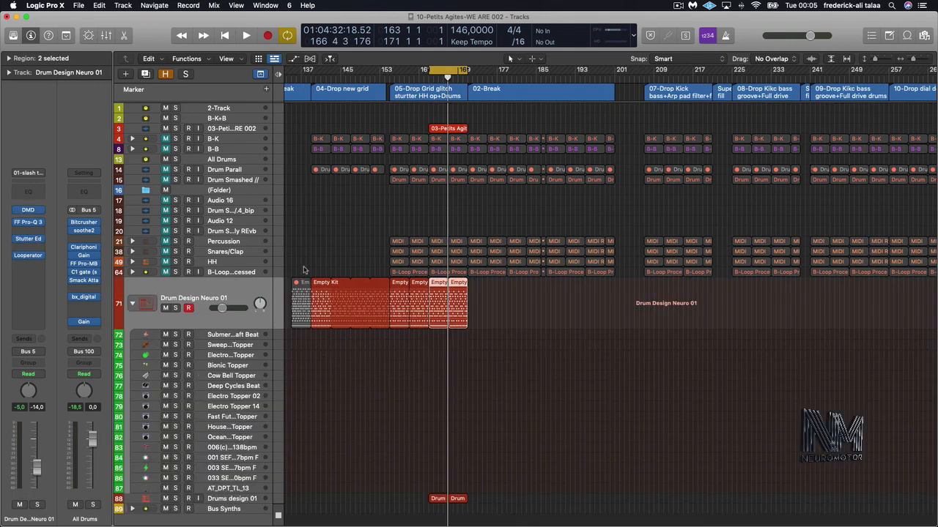
pyautogui.click(324, 298)
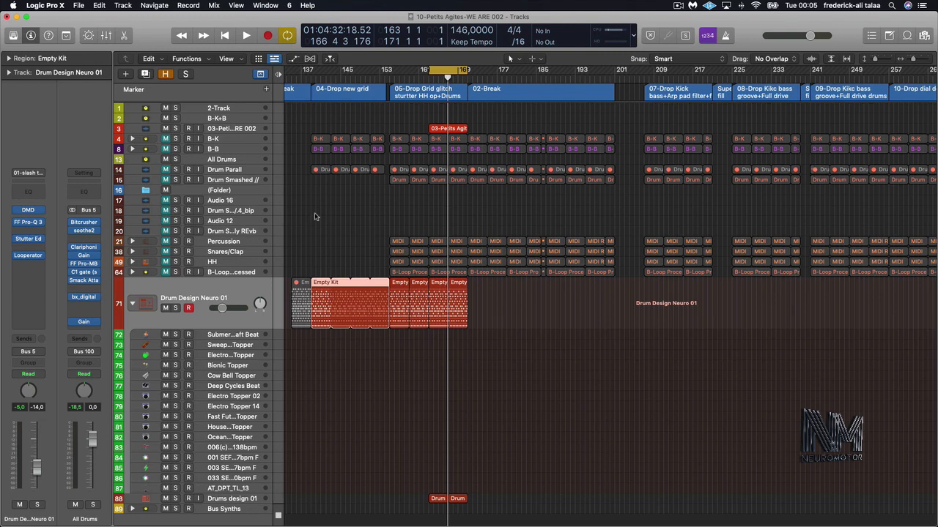
pyautogui.press('super+u')
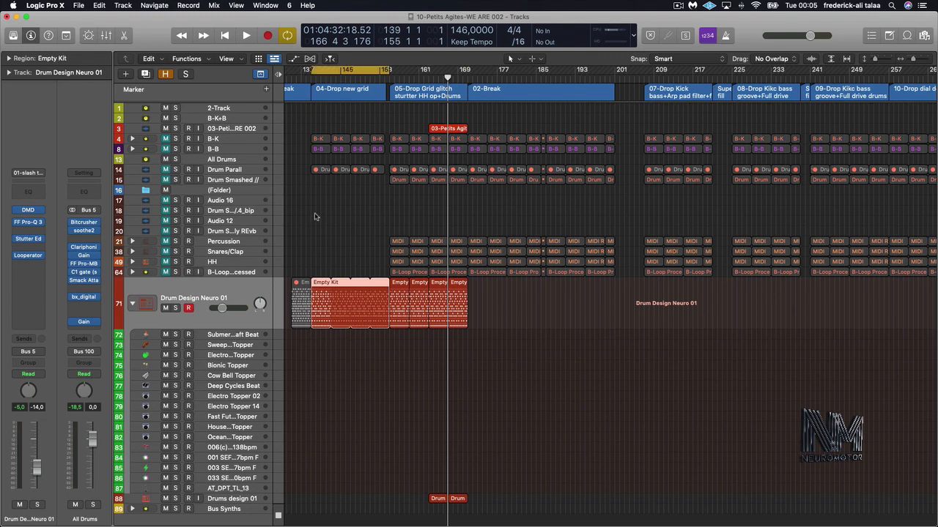
pyautogui.moveTo(389, 70); pyautogui.dragTo(330, 115)
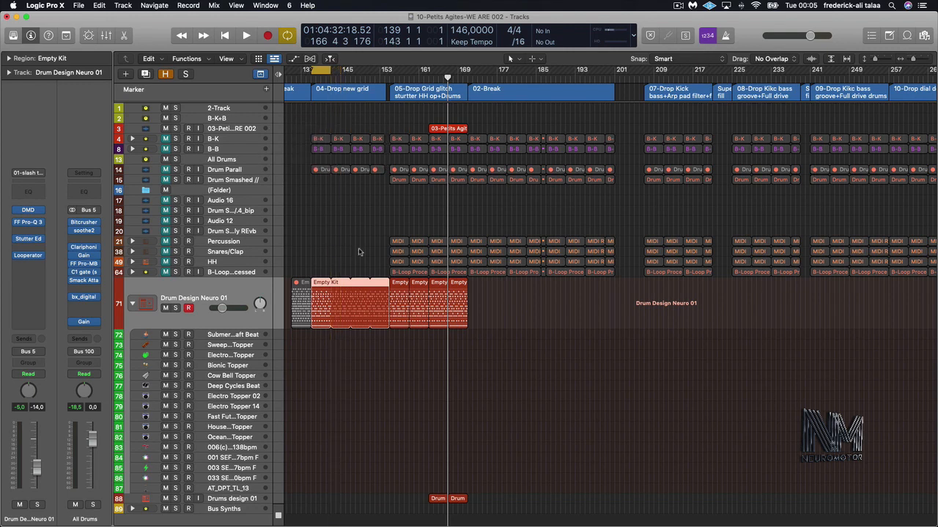
pyautogui.click(132, 303)
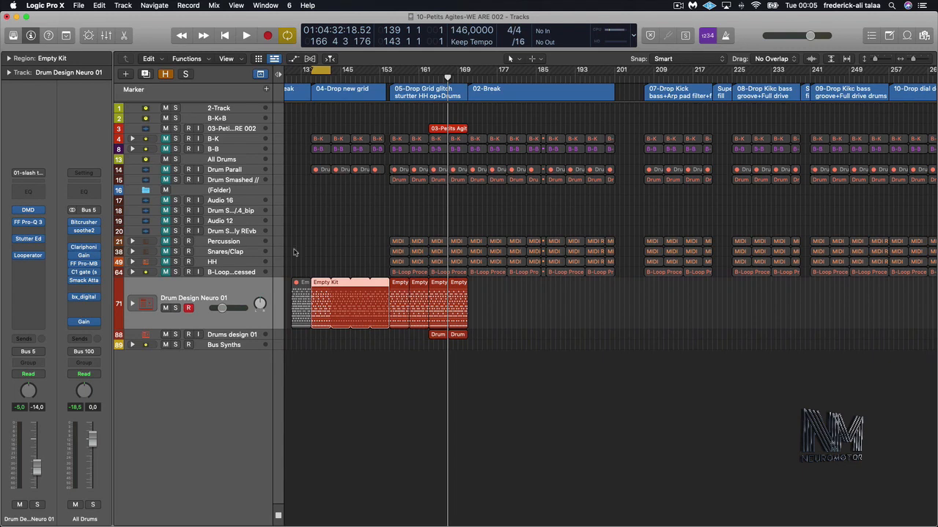
# Create one software instrument track with an empty channel strip and its output set to Bus 5 (All Drums).
pyautogui.press('alt+super+n')
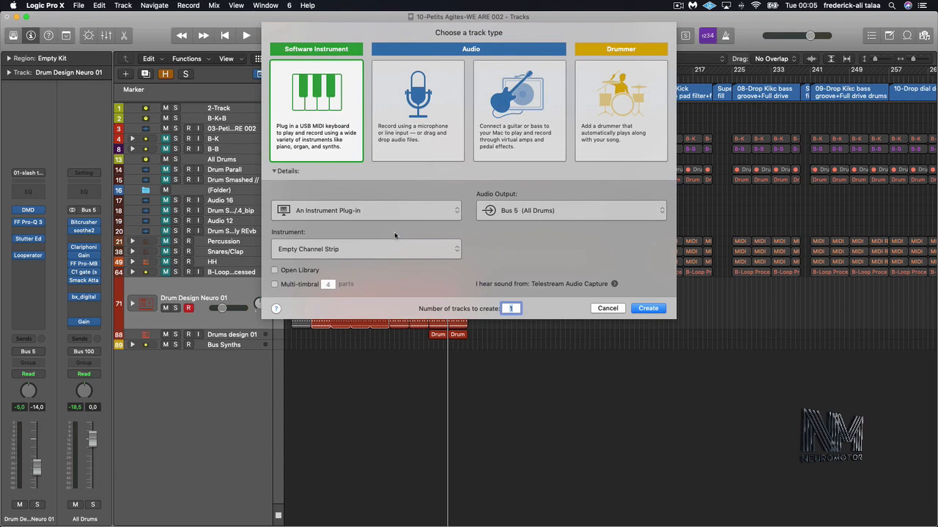
pyautogui.click(386, 250)
pyautogui.scroll(-2, 359, 422)
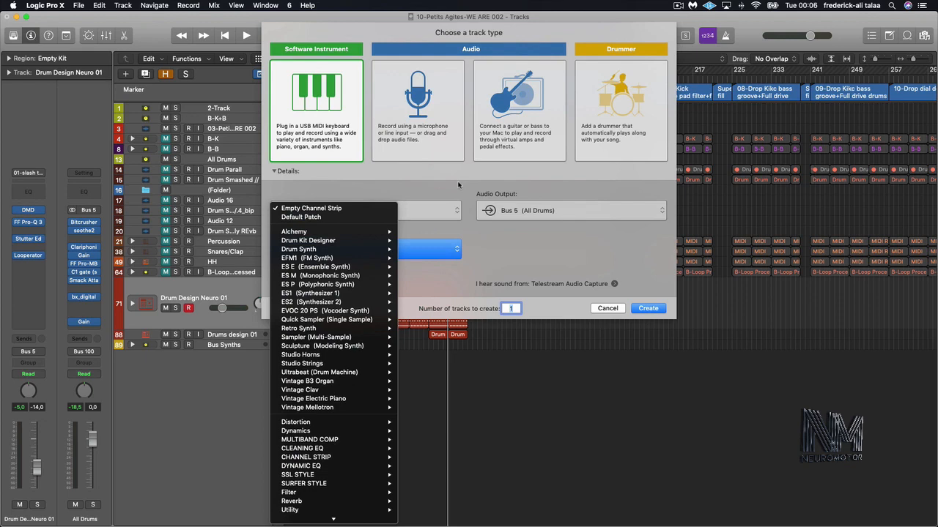
pyautogui.moveTo(329, 240)
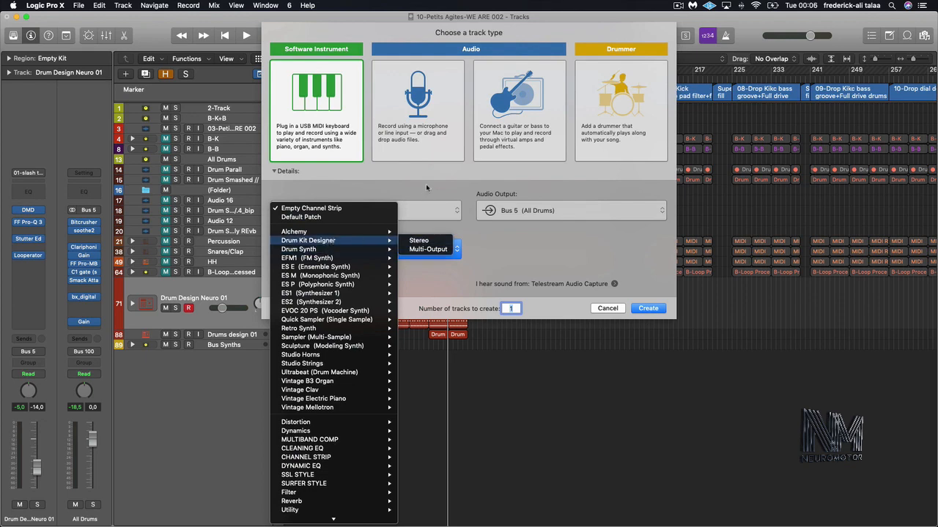
pyautogui.click(426, 184)
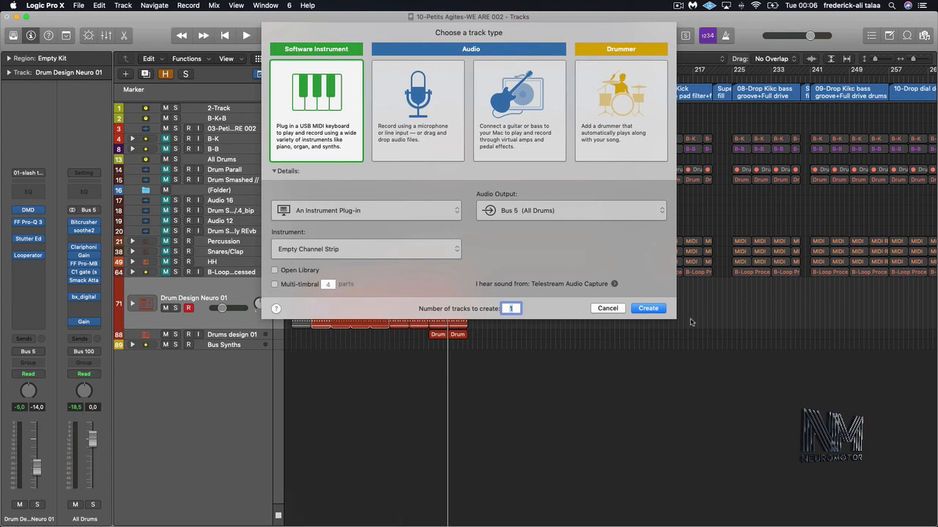
pyautogui.click(649, 309)
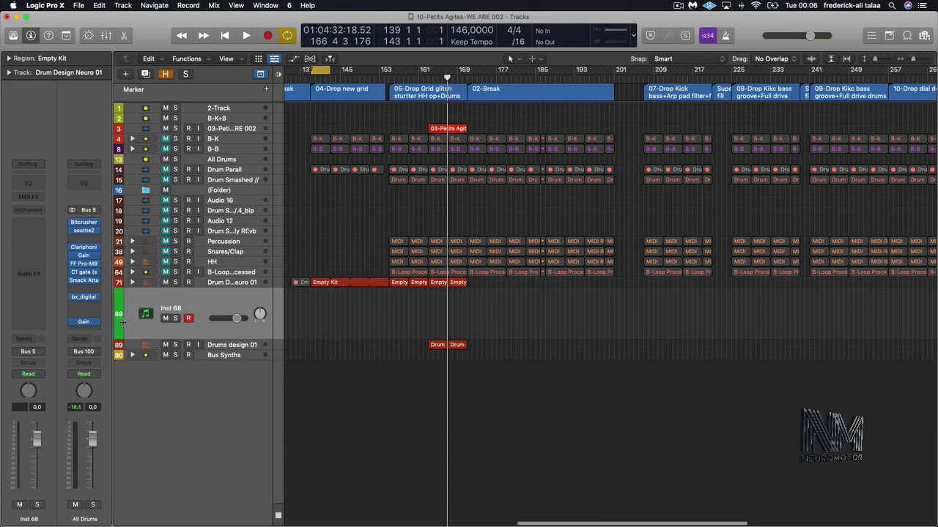
# Load Drum Machine Designer as the instrument on the new Inst 68 track and reposition its plug-in window.
pyautogui.click(43, 211)
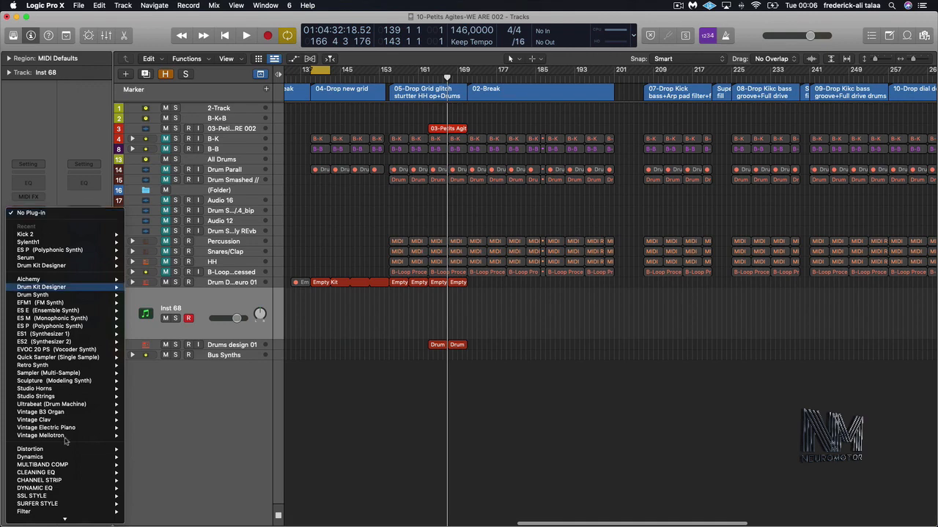
pyautogui.moveTo(63, 519)
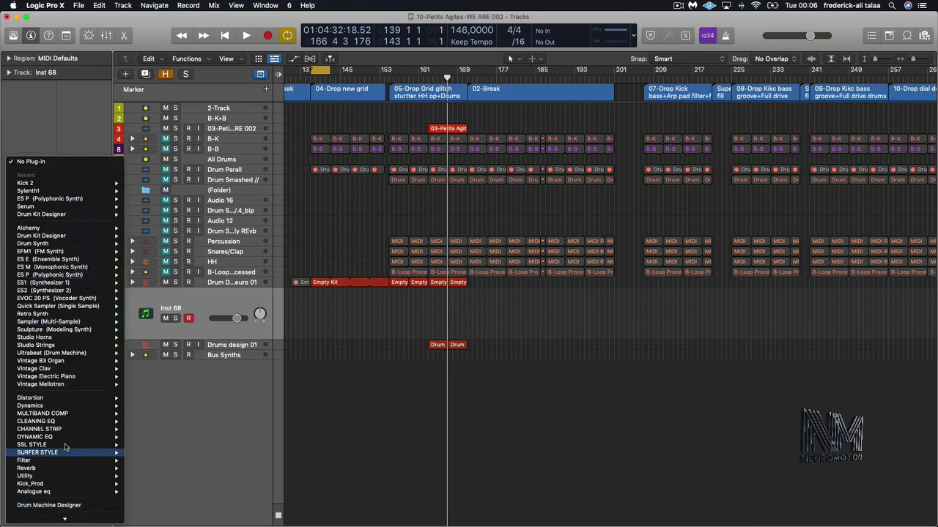
pyautogui.click(50, 506)
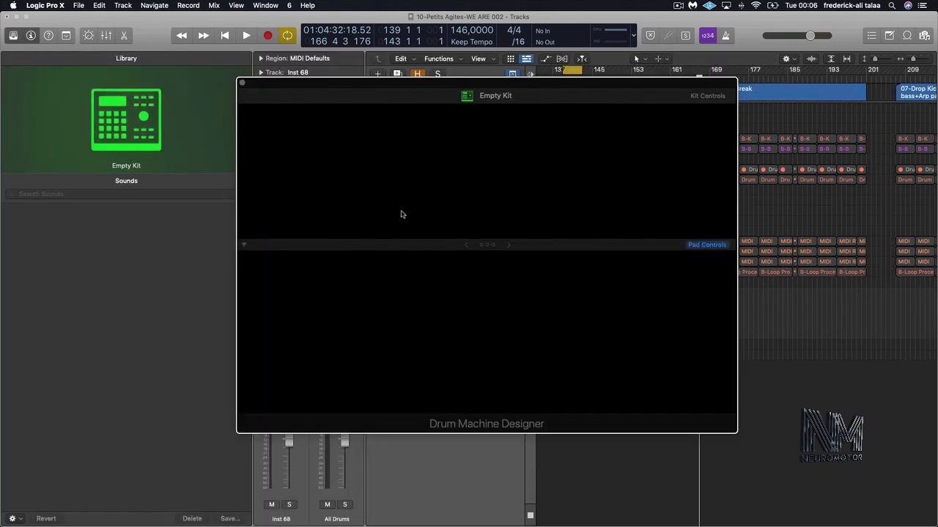
pyautogui.moveTo(540, 81); pyautogui.dragTo(483, 84)
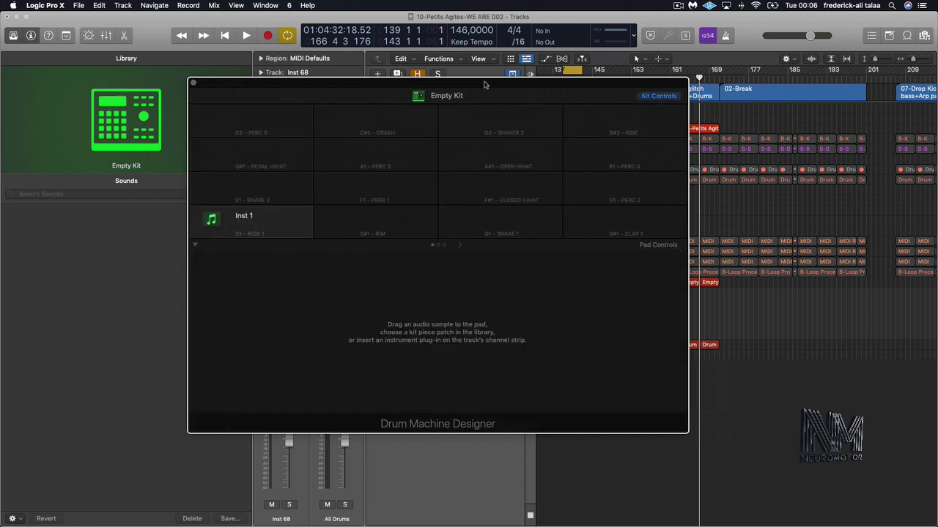
# Reposition and close the Drum Machine Designer window, and expand the new Empty Kit stack to show its Inst 1 subtrack.
pyautogui.moveTo(483, 85); pyautogui.dragTo(453, 92)
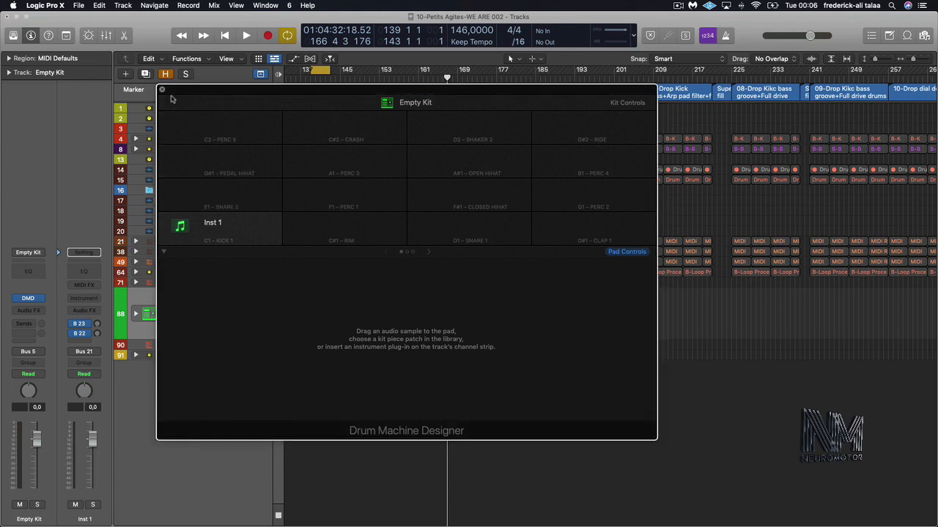
pyautogui.click(162, 89)
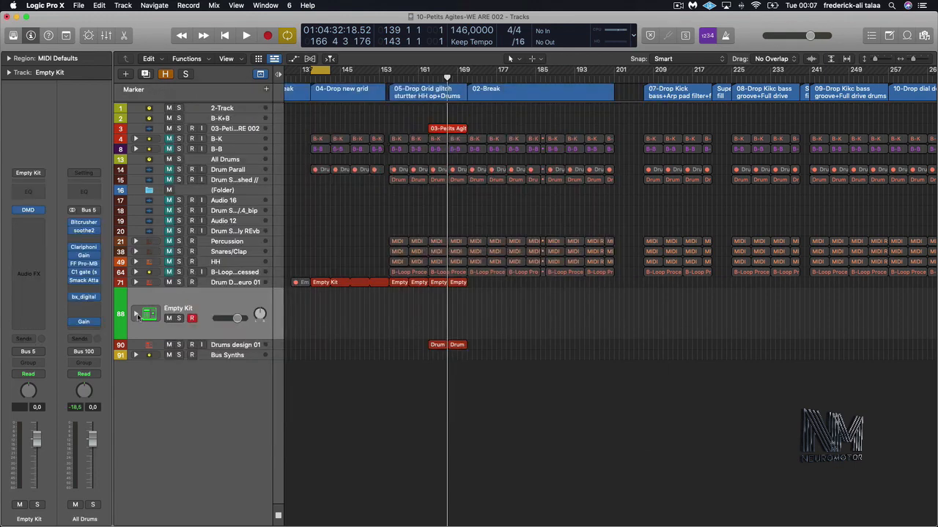
pyautogui.click(136, 315)
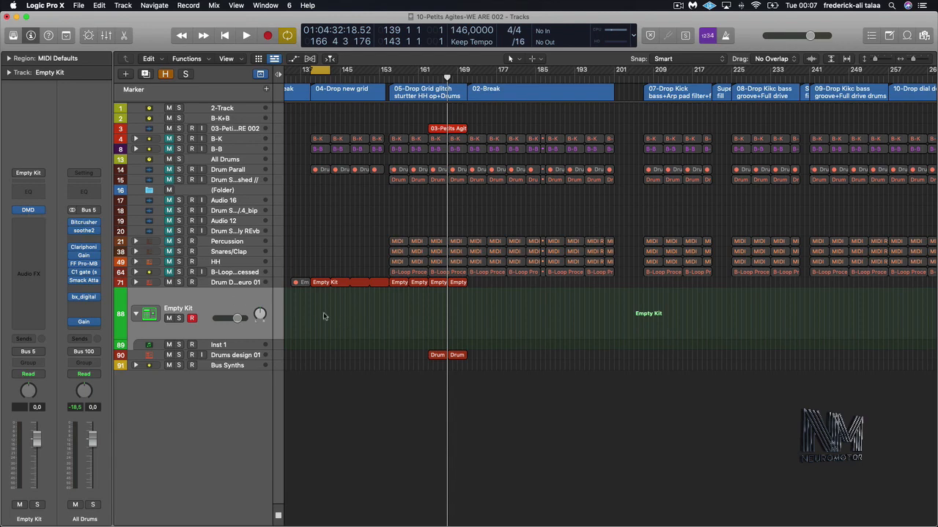
# Undo the creation of the new Empty Kit drum machine track.
pyautogui.press('super+z')
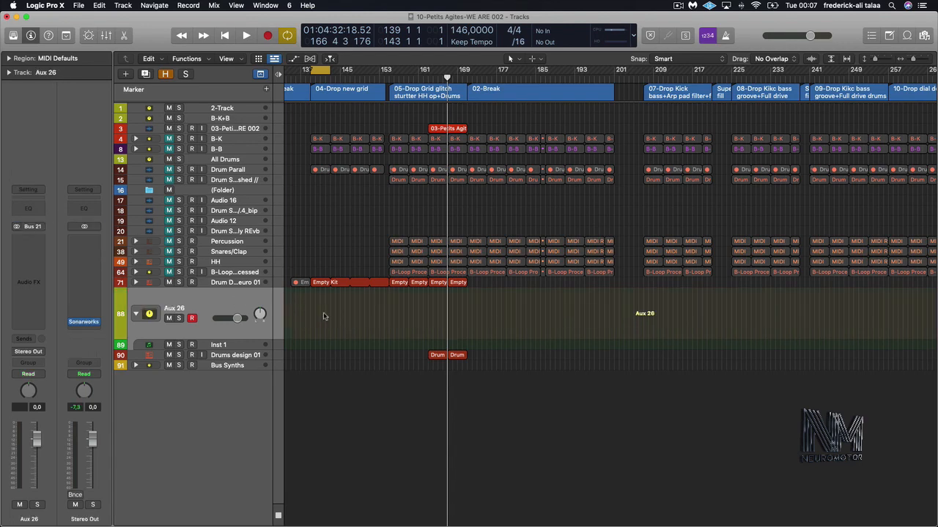
pyautogui.press('Down')
pyautogui.press('Up')
pyautogui.press('super+z')
pyautogui.press('super+z')
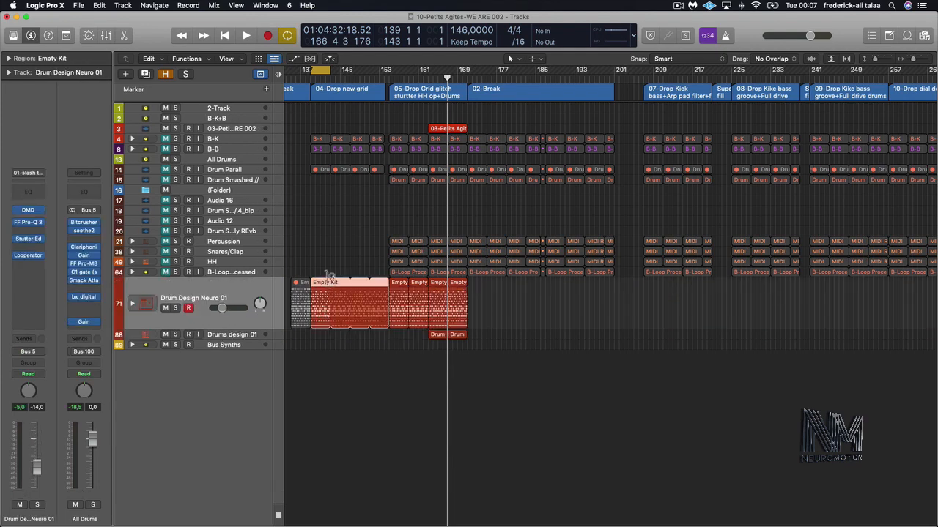
# Turn off looping for the Empty Kit region at bar 139 and set the cycle range to bars 139 to 143.
pyautogui.click(323, 300)
pyautogui.press('super+u')
pyautogui.click(342, 266)
pyautogui.click(318, 304)
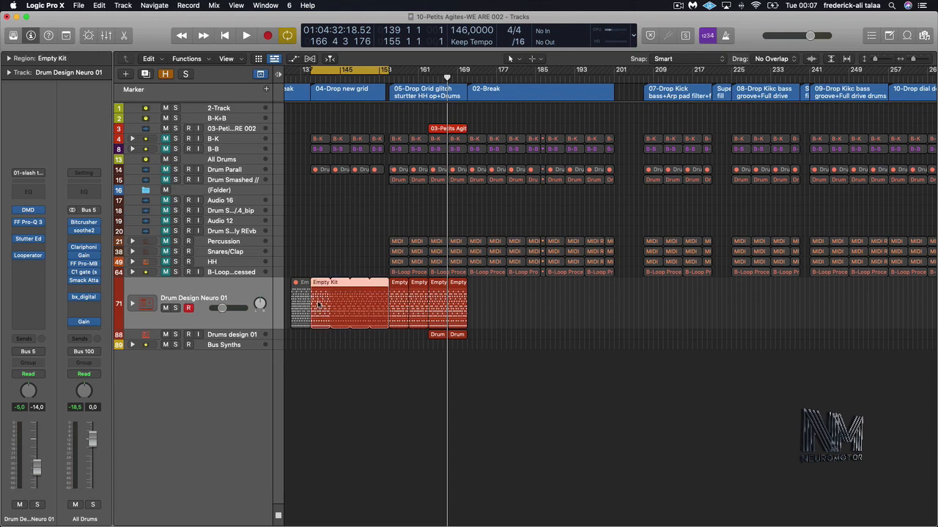
pyautogui.press('l')
pyautogui.press('super+u')
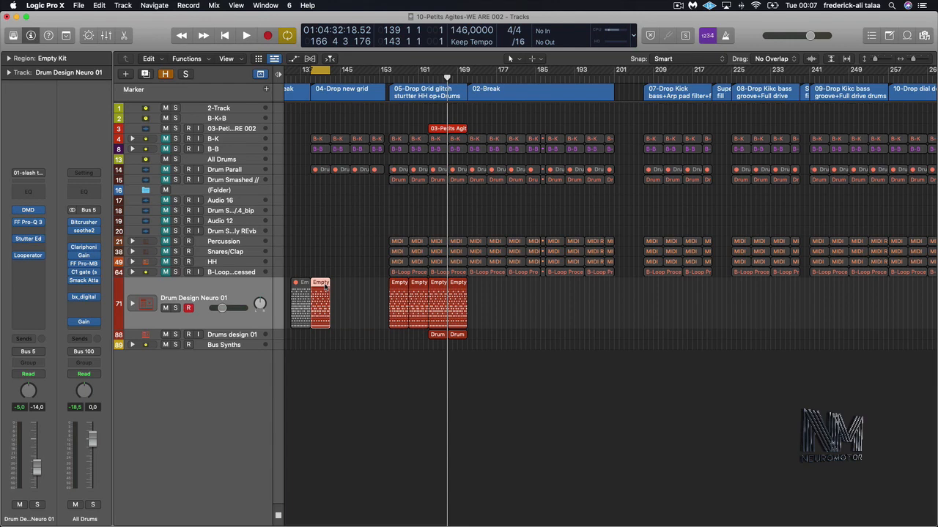
# Examine the Empty Kit region's step pattern across its drum rows in the Step Sequencer, and close the editor.
pyautogui.rightClick(351, 299)
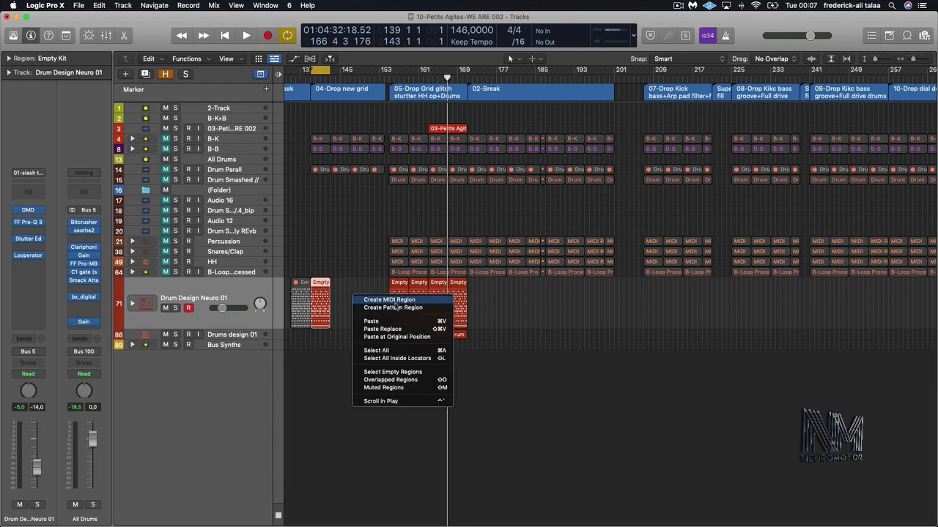
pyautogui.click(348, 283)
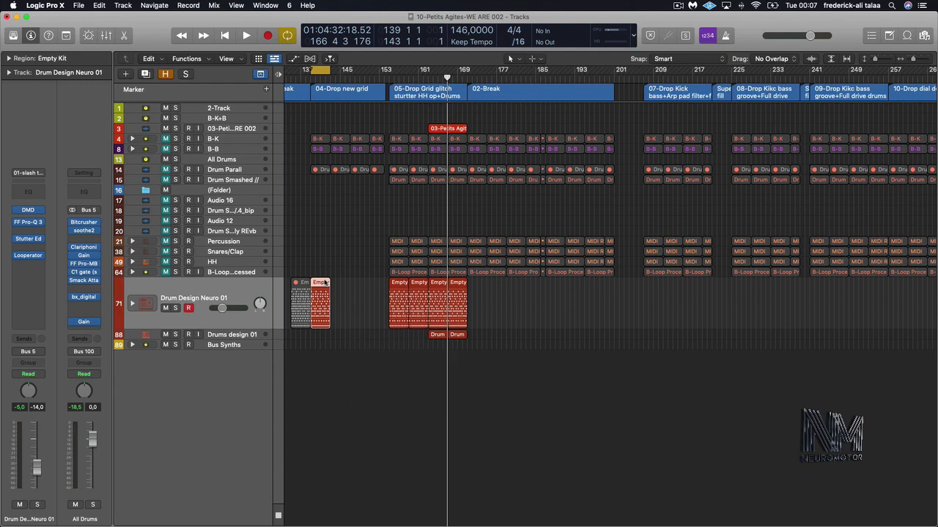
pyautogui.doubleClick(324, 282)
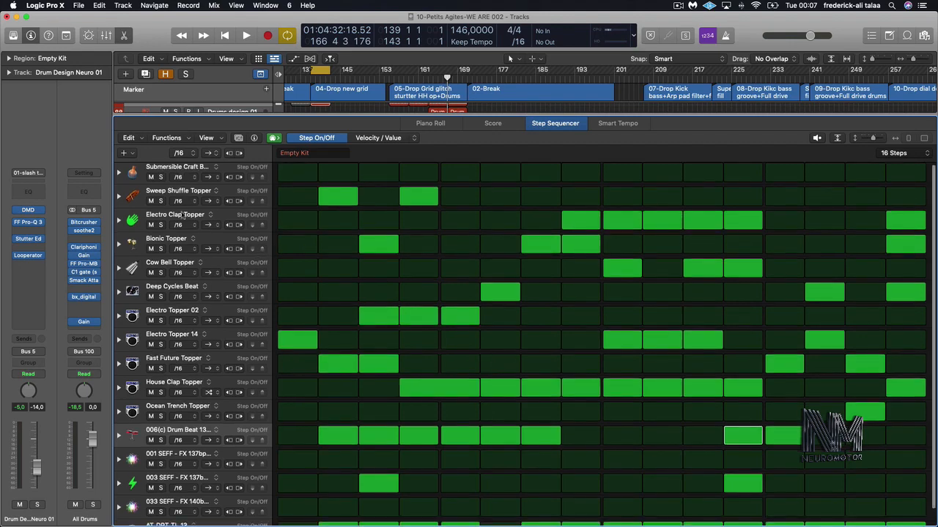
pyautogui.scroll(-2, 232, 333)
pyautogui.scroll(-1, 232, 333)
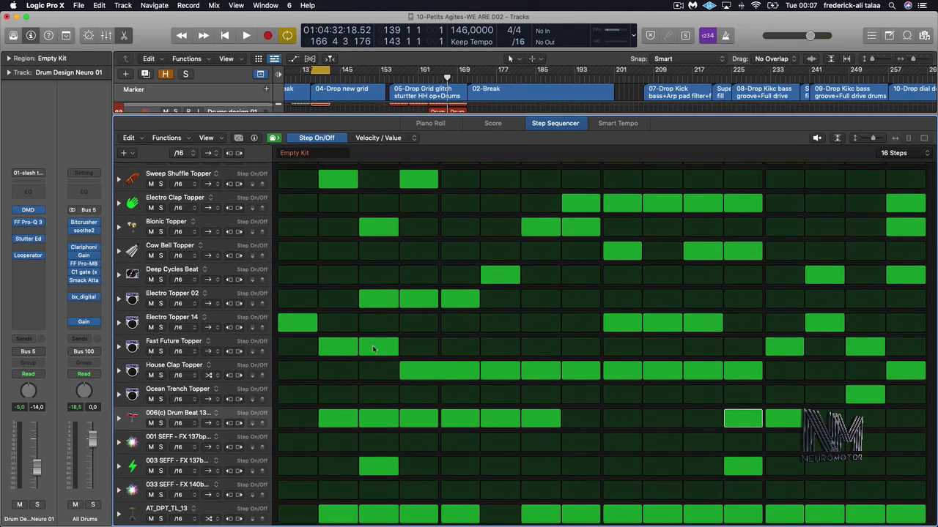
pyautogui.press('p')
pyautogui.press('p')
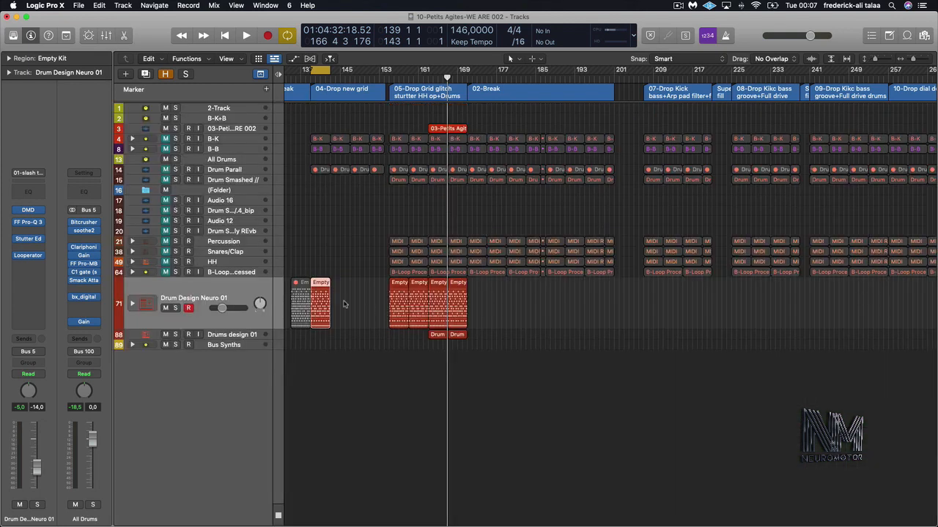
# Try creating an empty pattern region after the Empty Kit region on the Drum Design Neuro 01 track, and close the Step Sequencer.
pyautogui.rightClick(339, 287)
pyautogui.click(376, 295)
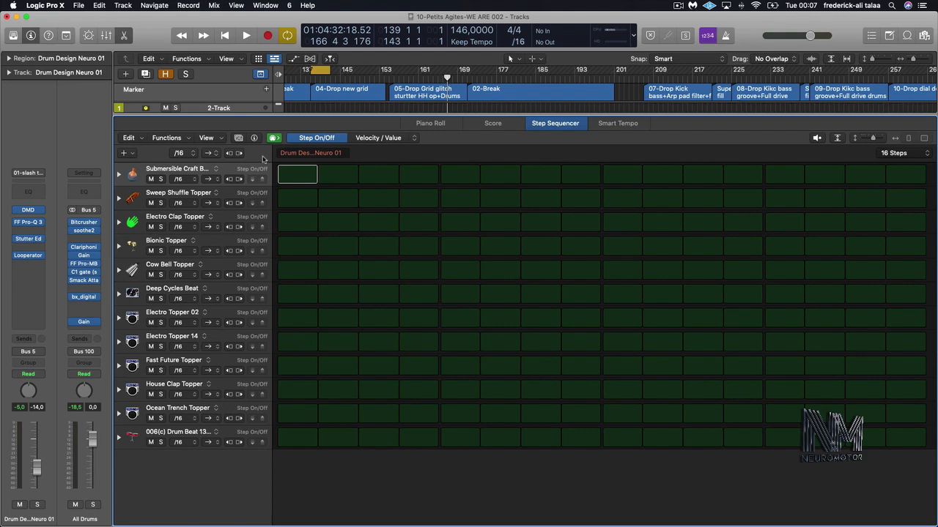
pyautogui.press('e')
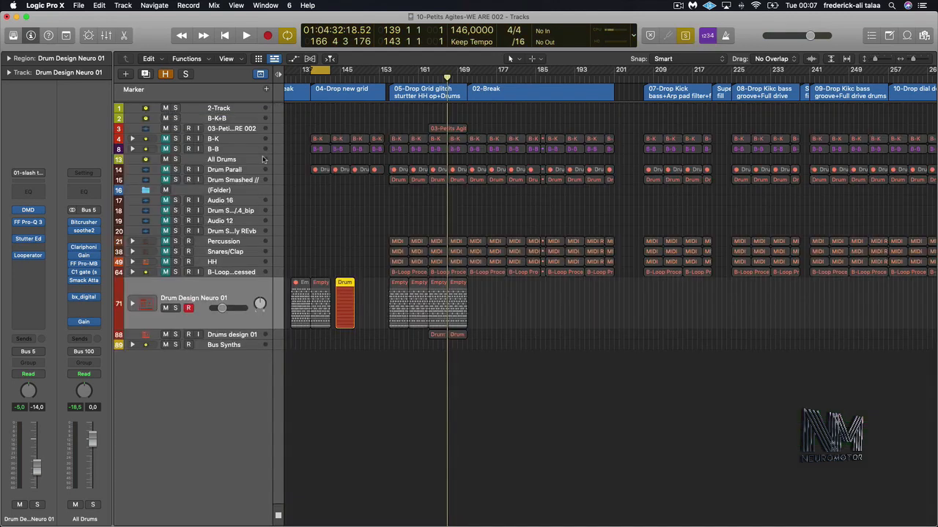
pyautogui.hscroll(1, 296, 303)
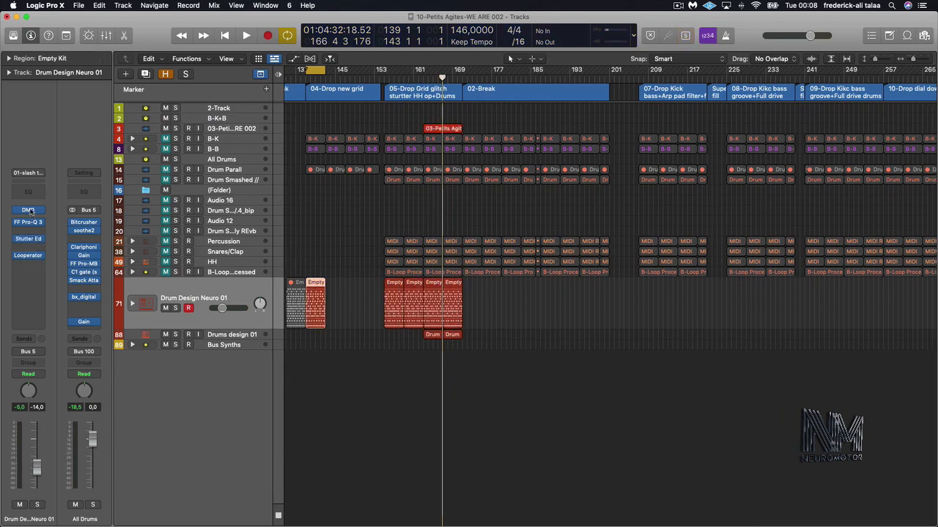
# Open Drum Machine Designer on the Drum Design Neuro 01 track at its first pad page and enlarge the plug-in window.
pyautogui.click(30, 211)
pyautogui.click(525, 60)
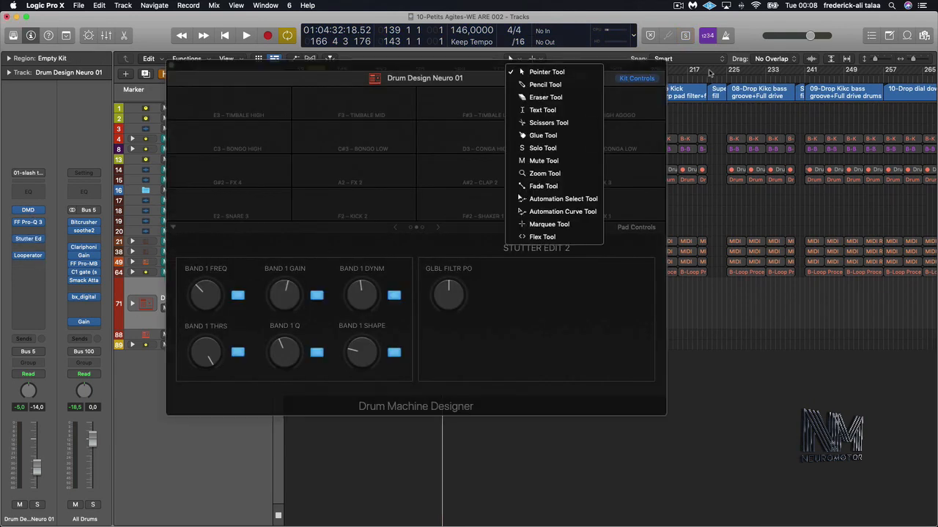
pyautogui.click(394, 228)
pyautogui.moveTo(399, 70); pyautogui.dragTo(357, 51)
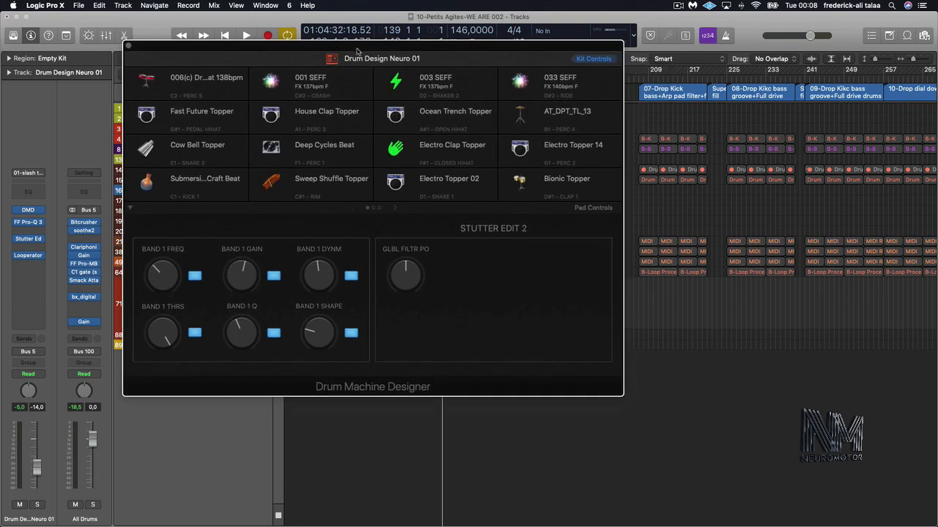
pyautogui.moveTo(622, 397); pyautogui.dragTo(707, 461)
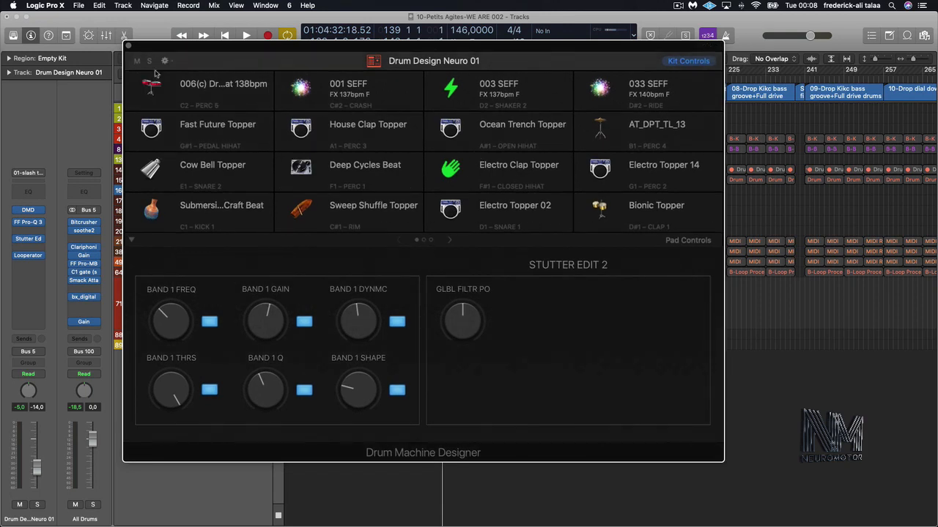
# Preview the Electro Topper 07 Apple Loop and load it onto the empty E3 – Timbale High pad on the second pad page.
pyautogui.click(451, 241)
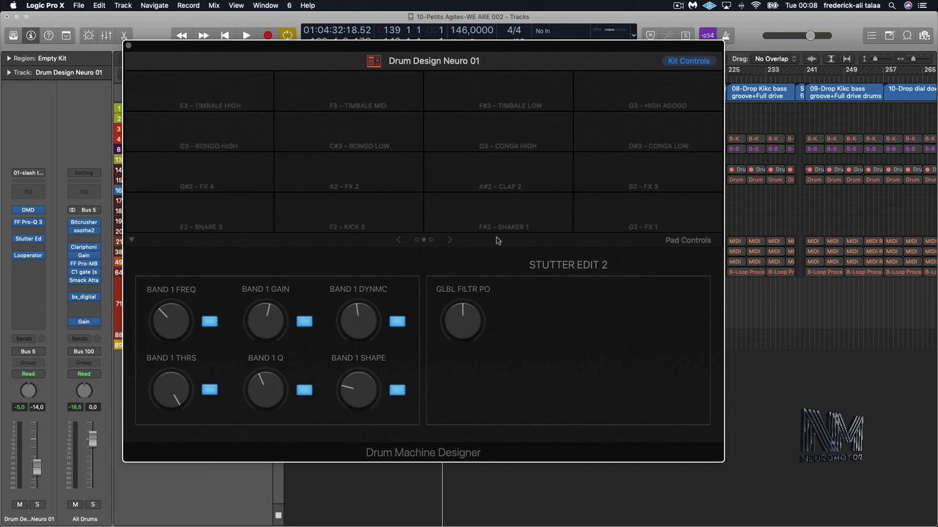
pyautogui.click(451, 241)
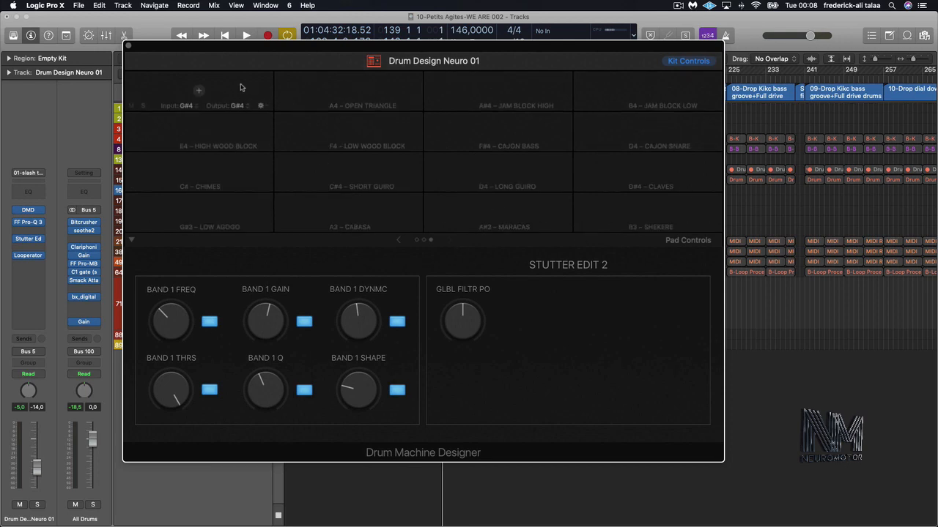
pyautogui.click(398, 241)
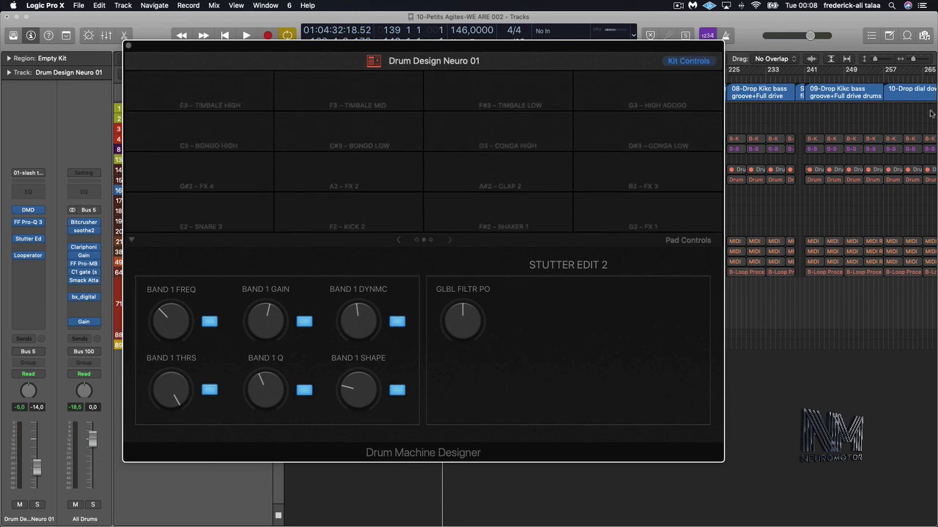
pyautogui.click(907, 36)
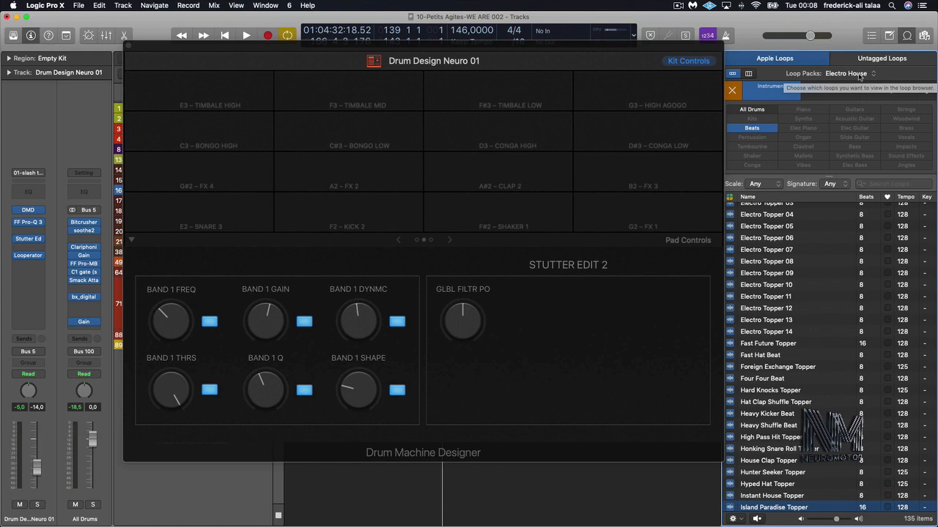
pyautogui.click(783, 252)
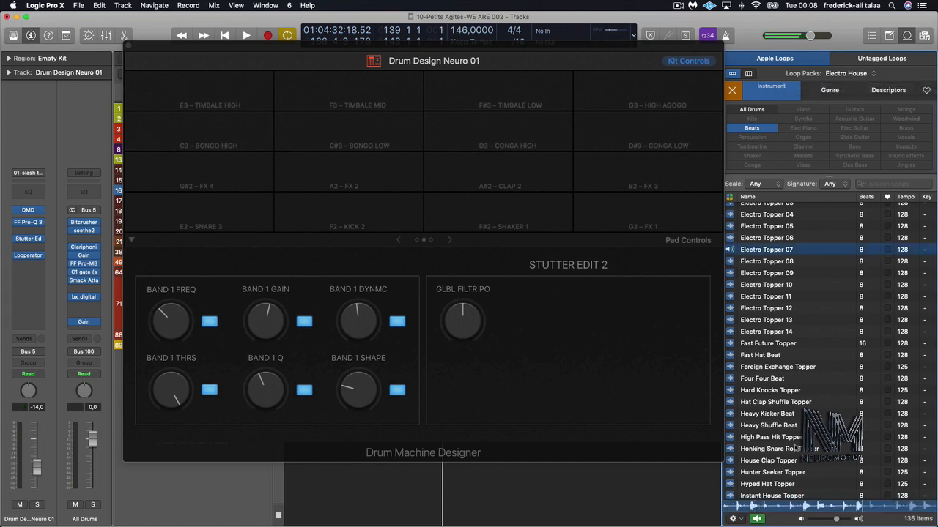
pyautogui.moveTo(785, 250); pyautogui.dragTo(236, 85)
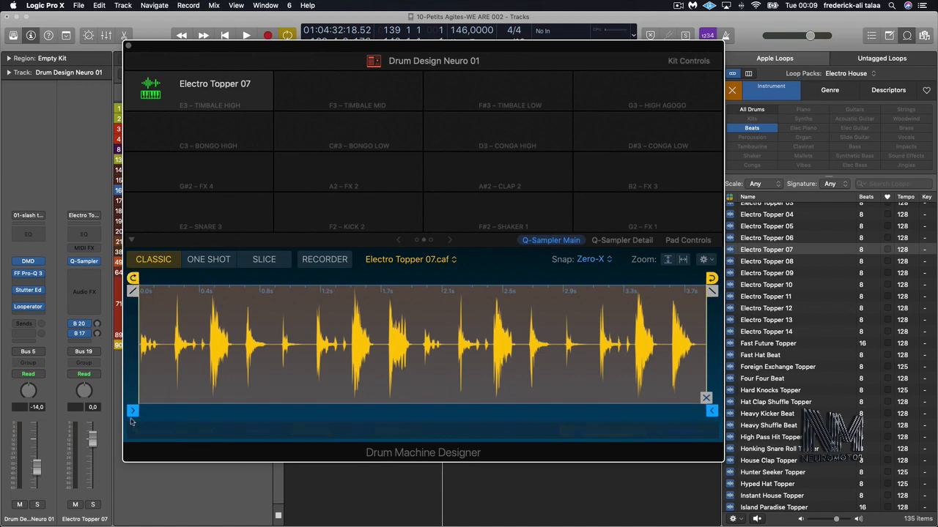
# Set the Electro Topper 07 sample to No Loop and trim it to the single hit from 0.47 s to 0.592 s.
pyautogui.moveTo(133, 410)
pyautogui.mouseDown()
pyautogui.moveTo(354, 395)
pyautogui.moveTo(132, 387)
pyautogui.mouseUp()
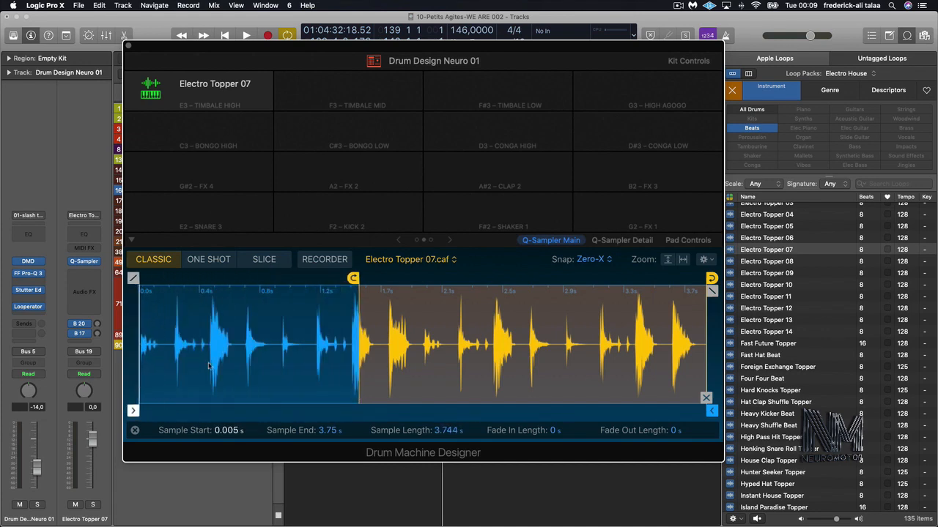
pyautogui.moveTo(353, 279)
pyautogui.mouseDown()
pyautogui.moveTo(287, 279)
pyautogui.moveTo(522, 280)
pyautogui.moveTo(229, 278)
pyautogui.mouseUp()
pyautogui.click(400, 432)
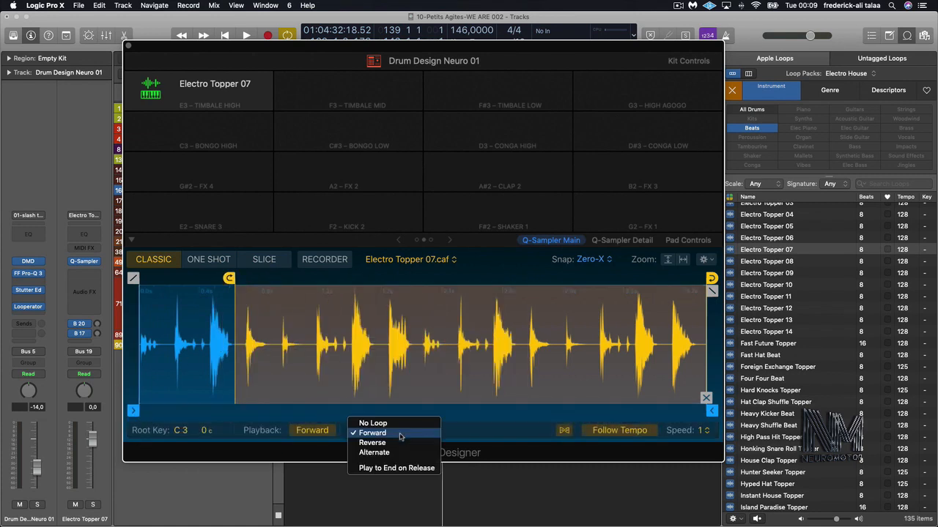
pyautogui.click(404, 423)
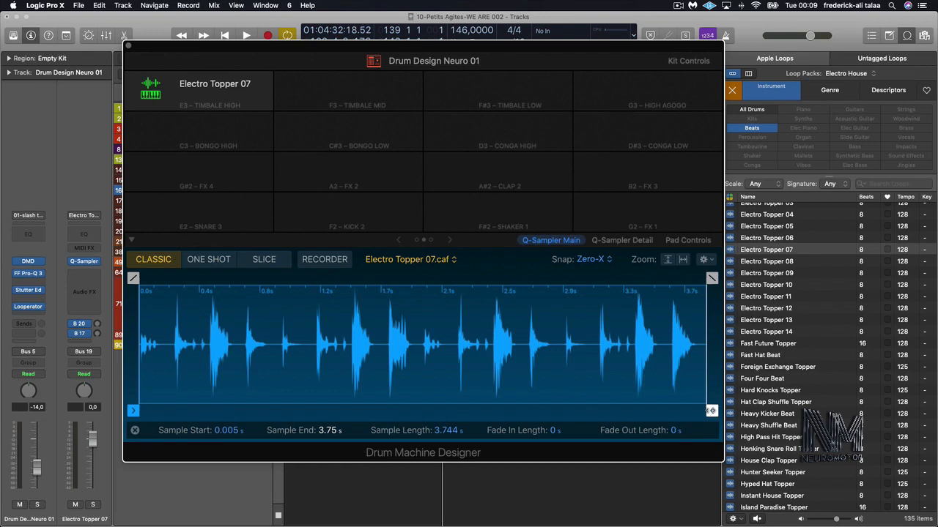
pyautogui.moveTo(711, 411)
pyautogui.mouseDown()
pyautogui.moveTo(228, 411)
pyautogui.moveTo(240, 411)
pyautogui.mouseUp()
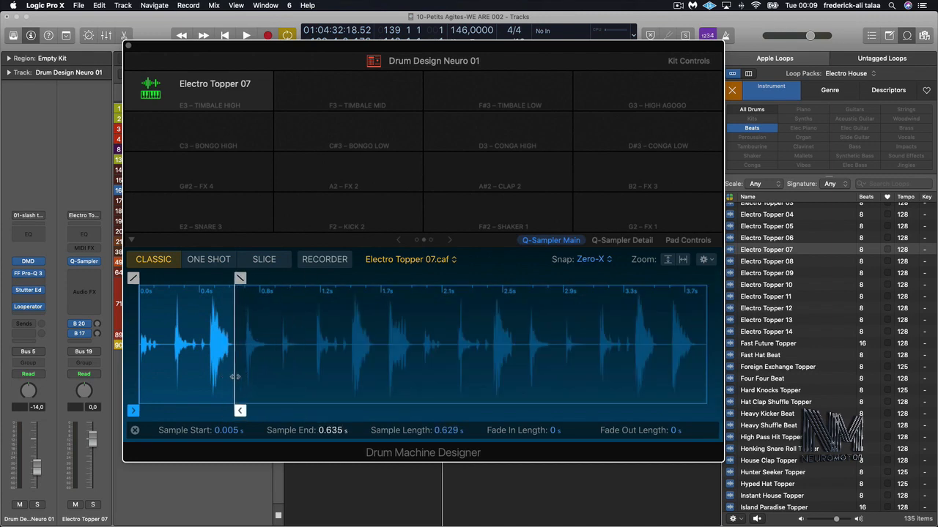
pyautogui.moveTo(133, 411); pyautogui.dragTo(234, 411)
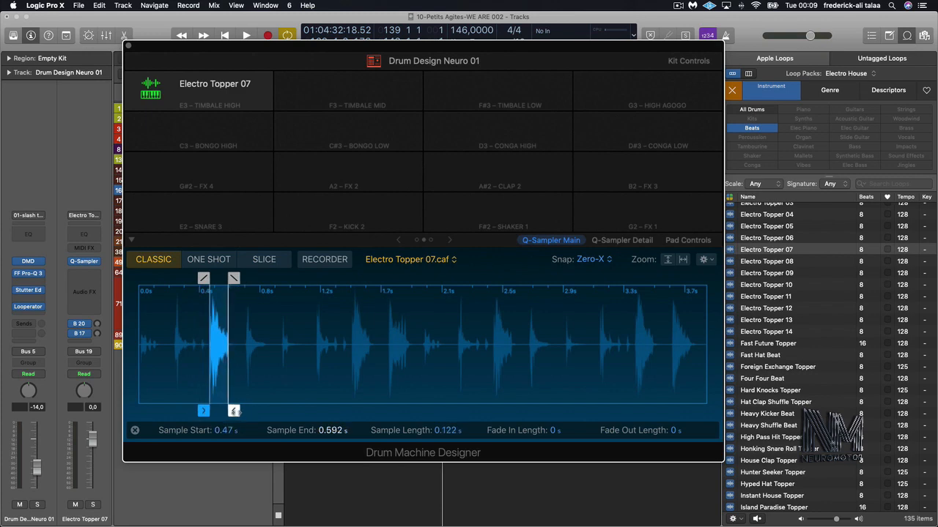
# Audition the Electro Topper 07 pad and bypass the FF Pro-Q 3 and Looperator effects on the Drum Design Neuro 01 channel strip.
pyautogui.moveTo(200, 99)
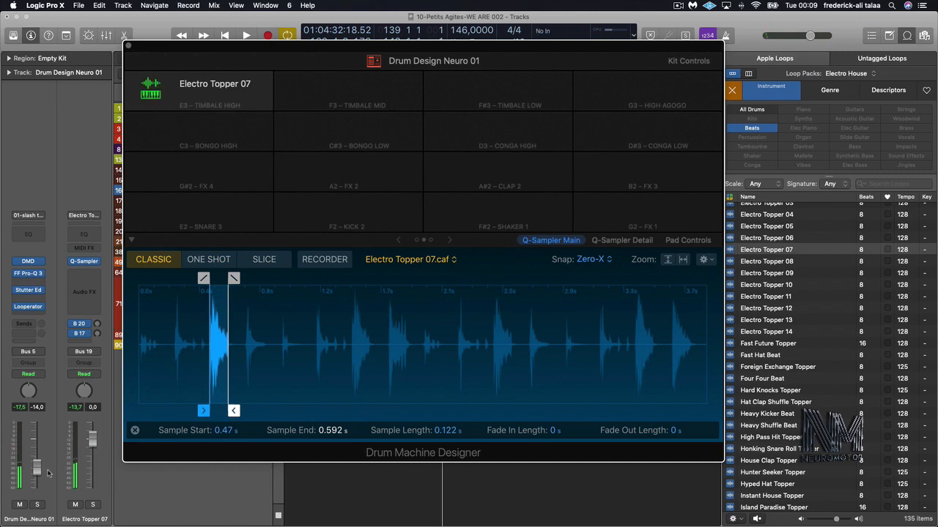
pyautogui.click(16, 276)
pyautogui.click(18, 308)
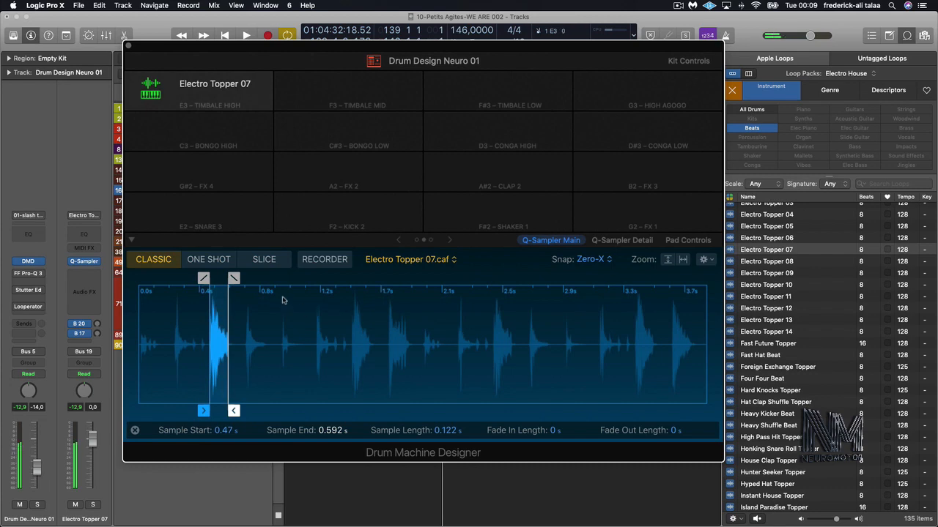
# Move the sample range to the section from 2.337 s to 2.891 s, and extend it back to the full sample length.
pyautogui.moveTo(234, 412); pyautogui.dragTo(582, 412)
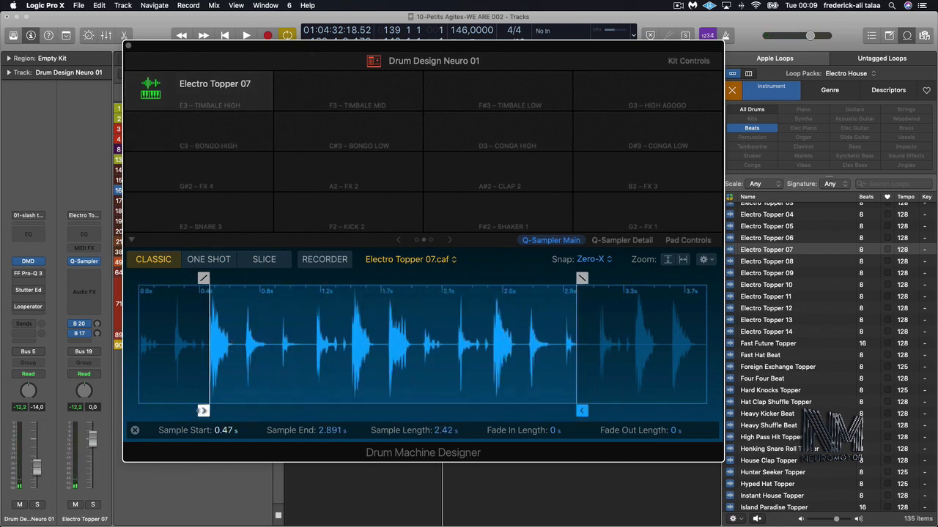
pyautogui.moveTo(204, 412); pyautogui.dragTo(486, 412)
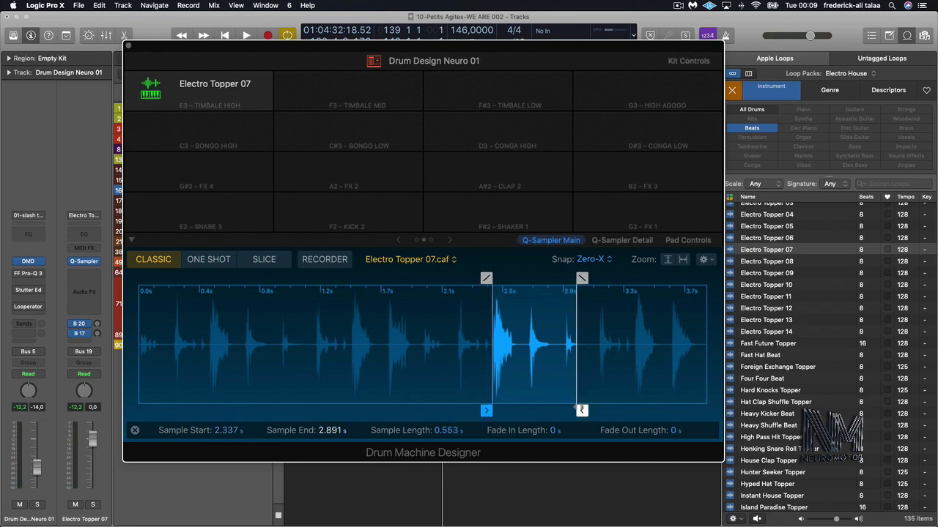
pyautogui.moveTo(580, 410)
pyautogui.mouseDown()
pyautogui.moveTo(198, 411)
pyautogui.moveTo(214, 411)
pyautogui.moveTo(132, 397)
pyautogui.mouseUp()
pyautogui.moveTo(520, 411); pyautogui.dragTo(698, 411)
# Switch the Electro Topper 07 sample to Slice mode and audition its C3 slice.
pyautogui.click(265, 260)
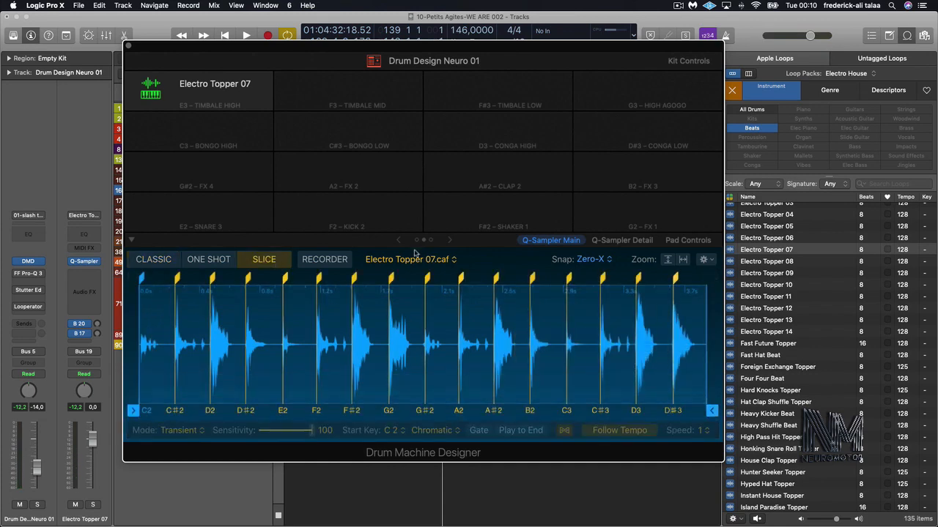
pyautogui.click(582, 317)
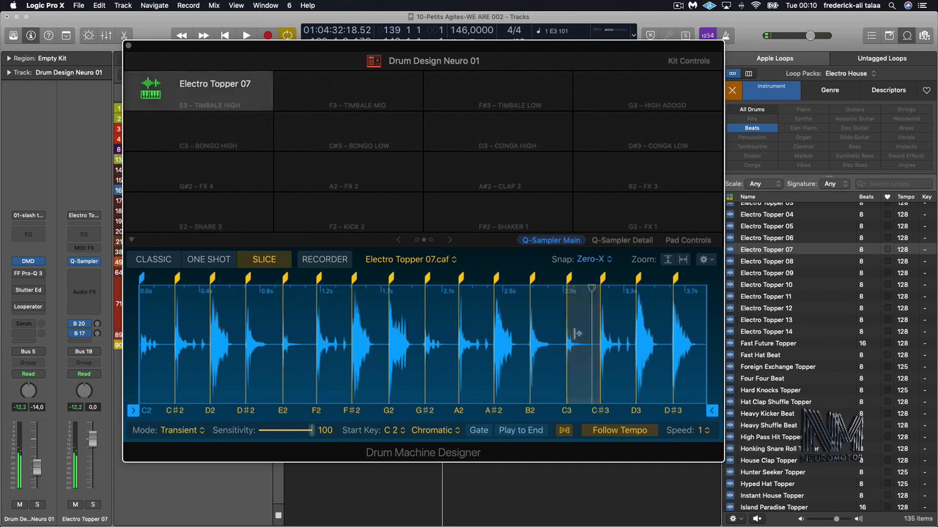
# Reposition the C3 and C#3 slice markers in the Electro Topper 07 sample, placing both ahead of the D3 slice.
pyautogui.moveTo(569, 279); pyautogui.dragTo(529, 279)
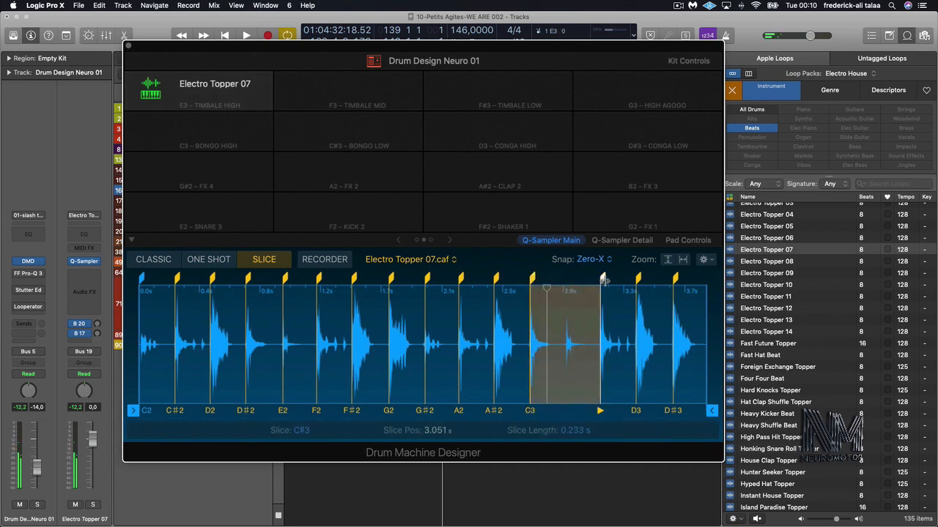
pyautogui.moveTo(601, 279); pyautogui.dragTo(575, 280)
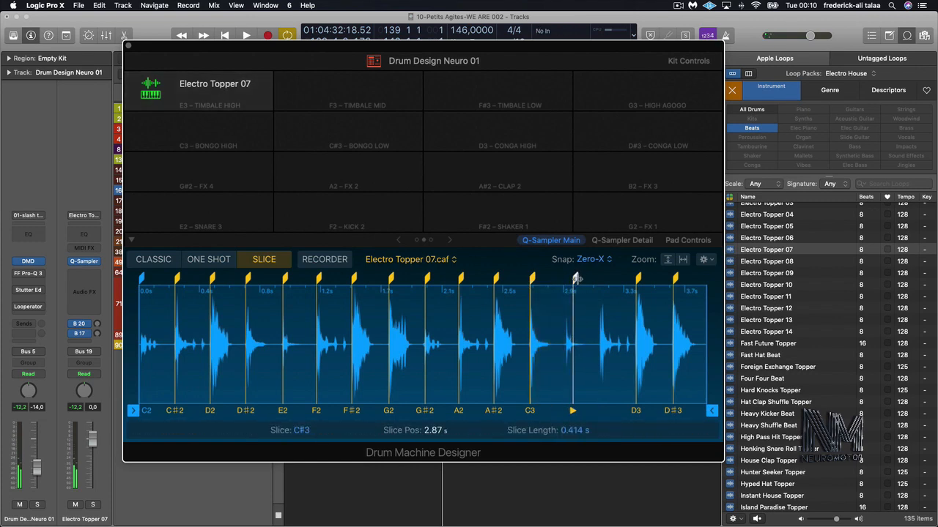
pyautogui.moveTo(575, 279); pyautogui.dragTo(633, 279)
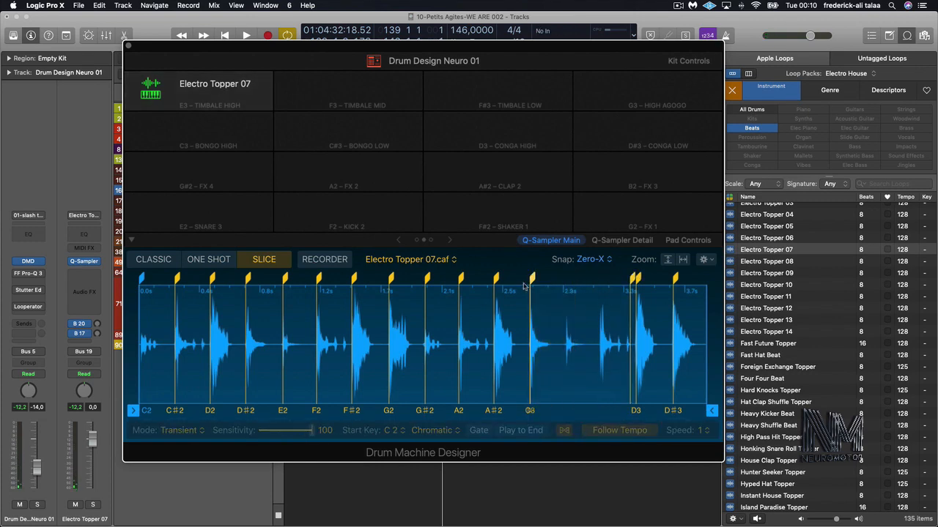
pyautogui.moveTo(533, 280)
pyautogui.mouseDown()
pyautogui.moveTo(607, 281)
pyautogui.moveTo(592, 281)
pyautogui.mouseUp()
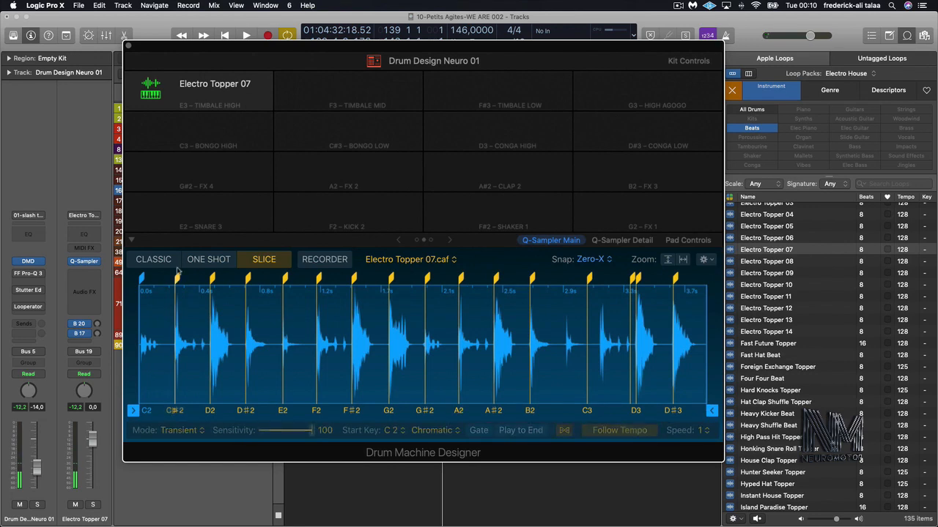
# Switch the Electro Topper 07 sample to Classic mode and trim it to the hit from 1.664 s to 1.796 s.
pyautogui.click(154, 261)
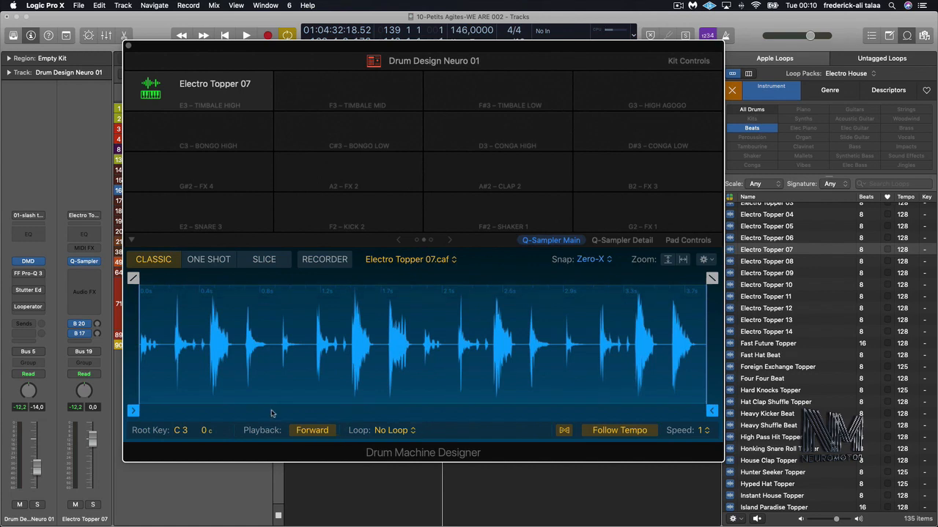
pyautogui.moveTo(132, 411); pyautogui.dragTo(390, 414)
pyautogui.moveTo(712, 411); pyautogui.dragTo(415, 410)
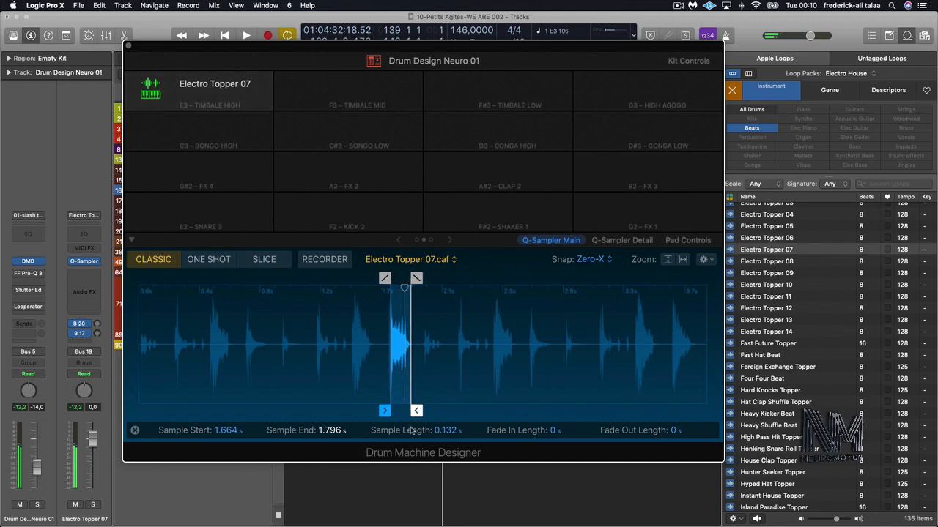
# Set the sample's playback to Reverse and widen its range to 1.641 s through 1.802 s.
pyautogui.click(135, 430)
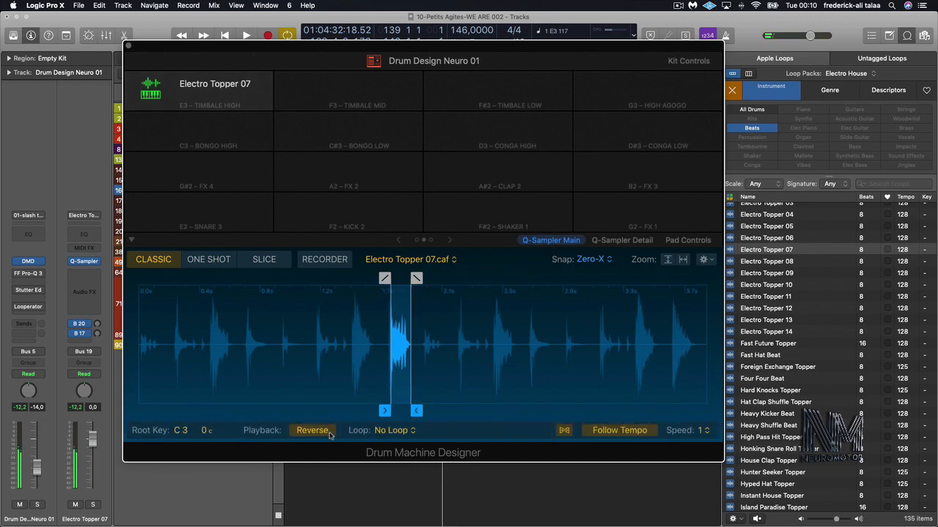
pyautogui.moveTo(385, 411); pyautogui.dragTo(380, 411)
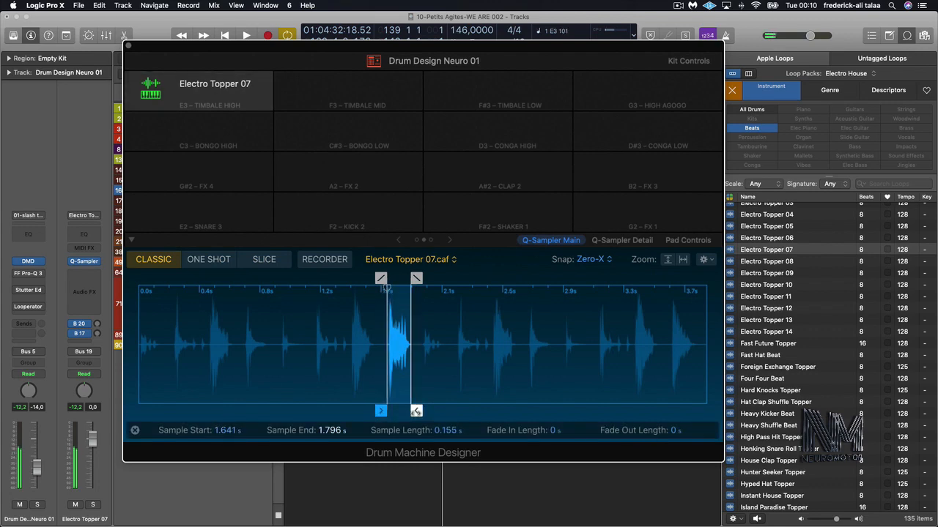
pyautogui.click(135, 432)
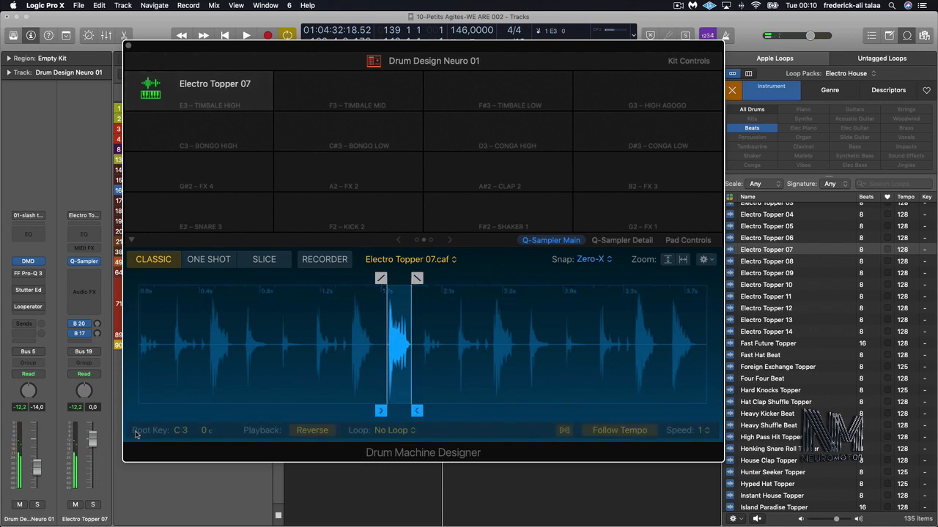
# Loop the trimmed hit in Forward mode and slow its playback speed to 1/4.
pyautogui.click(392, 430)
pyautogui.click(399, 443)
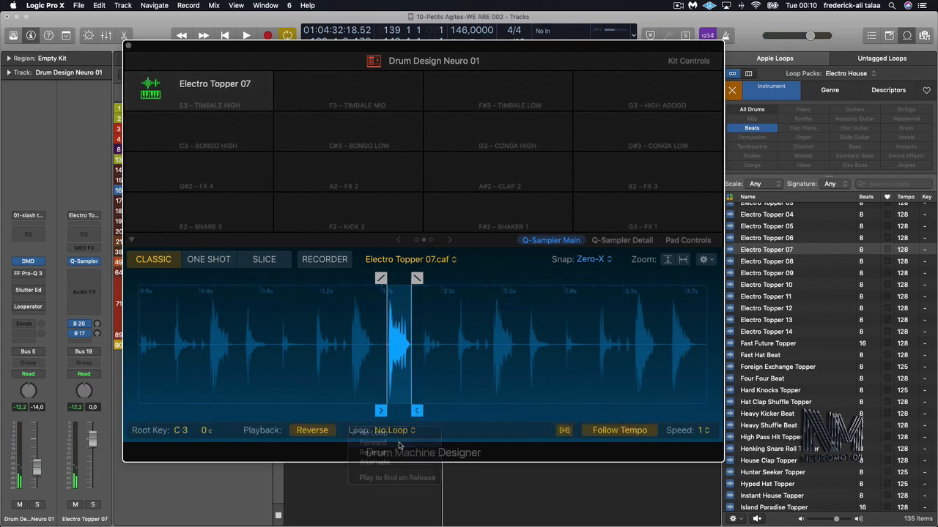
pyautogui.moveTo(397, 278)
pyautogui.mouseDown()
pyautogui.moveTo(381, 278)
pyautogui.moveTo(417, 278)
pyautogui.mouseUp()
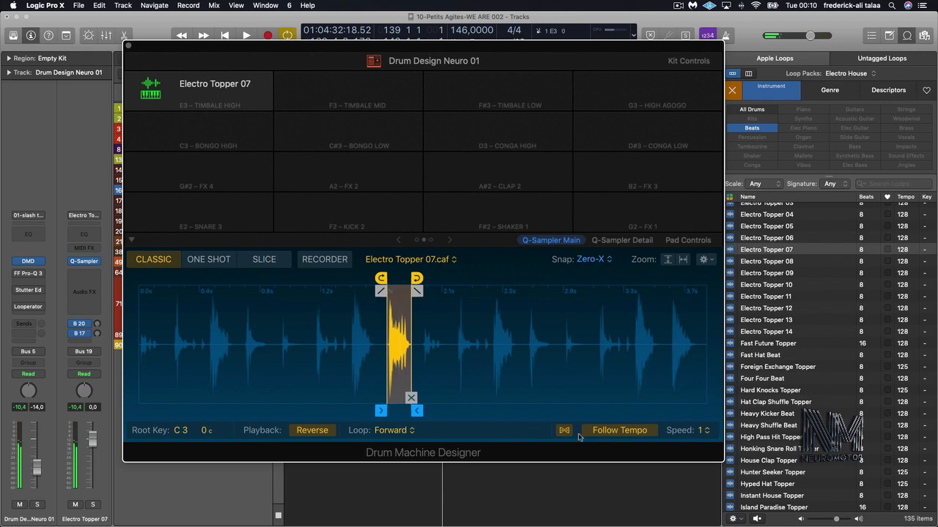
pyautogui.click(703, 432)
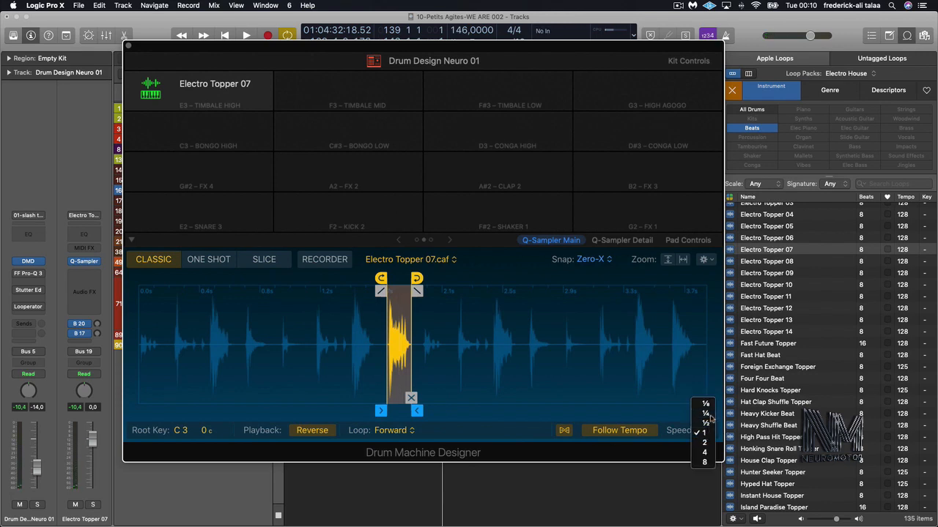
pyautogui.click(709, 415)
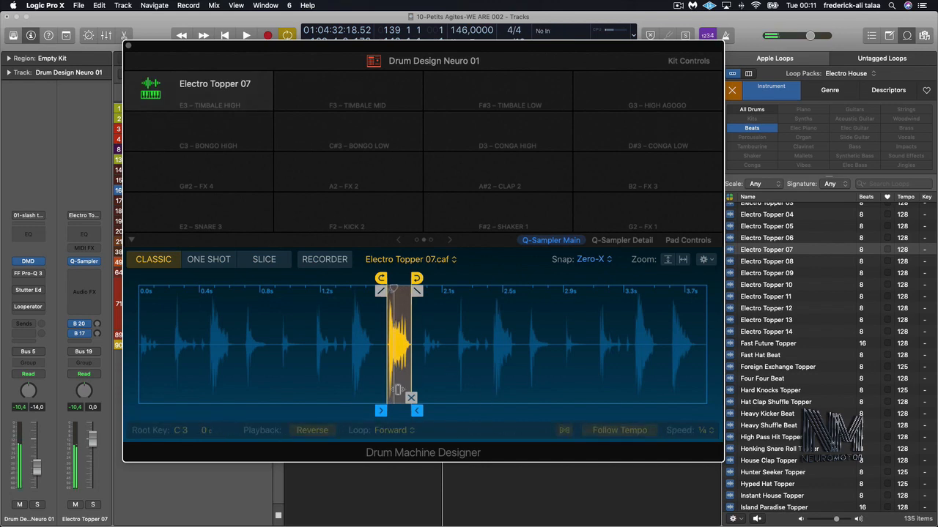
# Move the sample start to 1.662 s and set the playback speed to 1/8.
pyautogui.moveTo(380, 411); pyautogui.dragTo(385, 413)
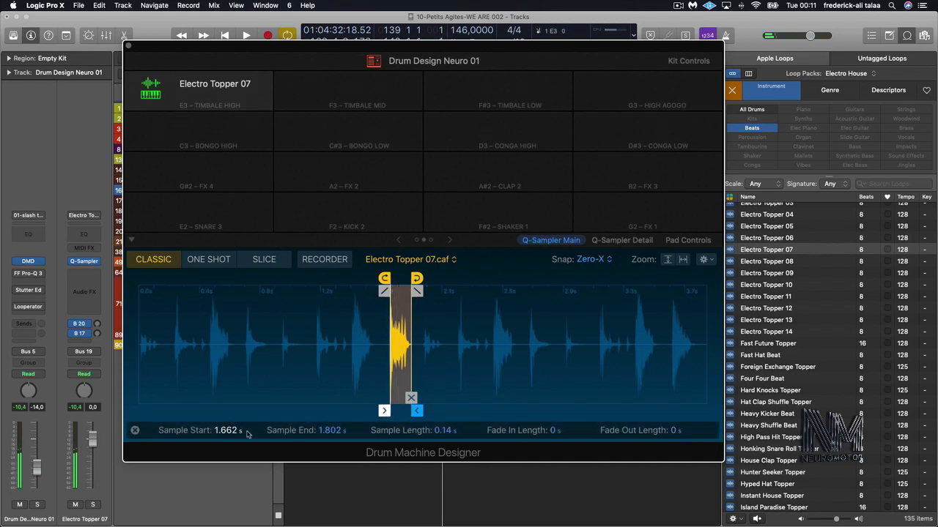
pyautogui.click(134, 430)
pyautogui.click(708, 430)
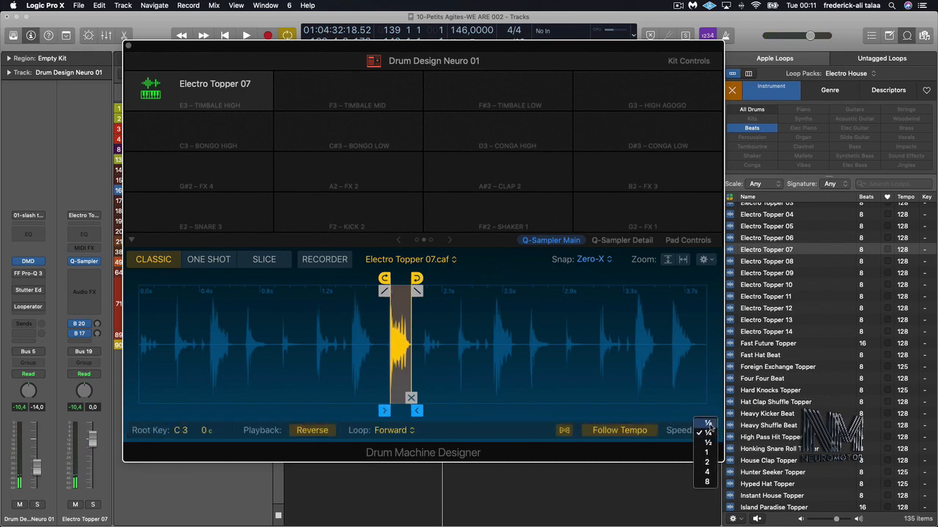
pyautogui.click(707, 423)
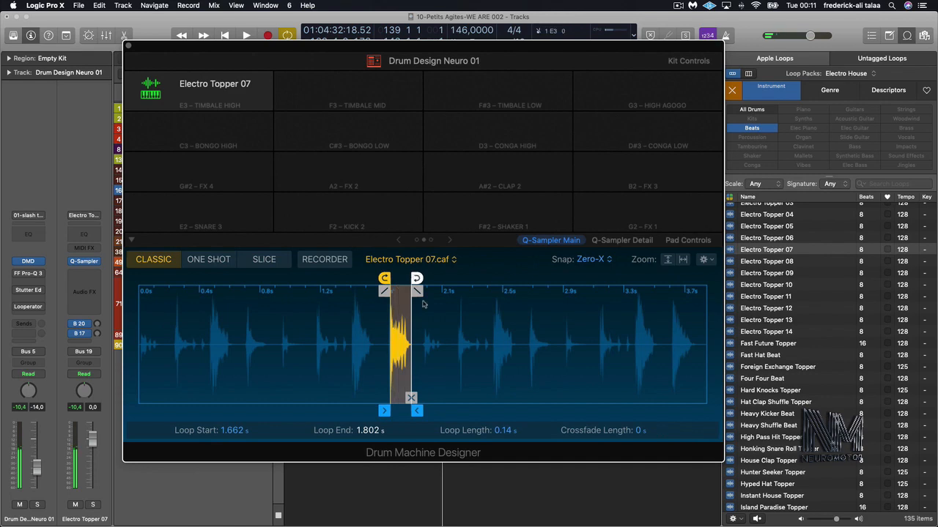
# Audition the slowed hit, try the Reverse loop mode, and set the loop to Alternate.
pyautogui.click(682, 261)
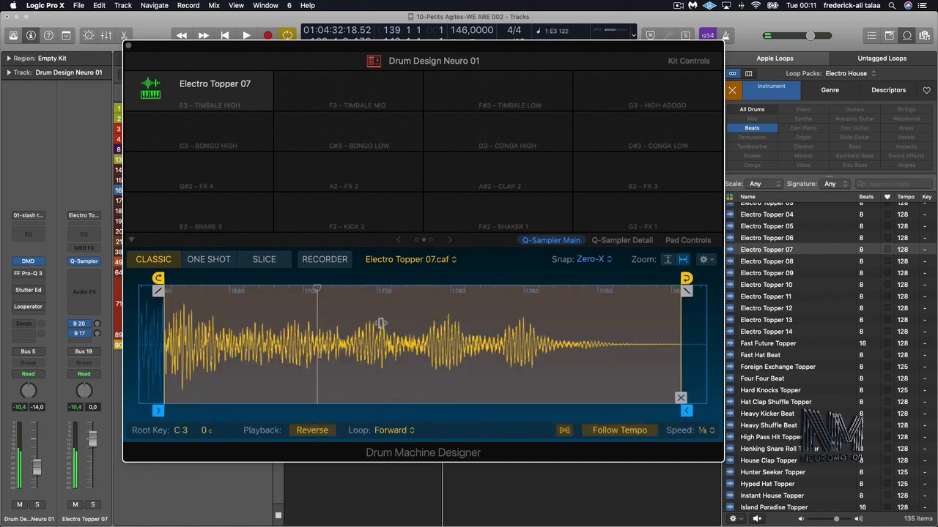
pyautogui.hscroll(-3, 381, 319)
pyautogui.hscroll(3, 381, 323)
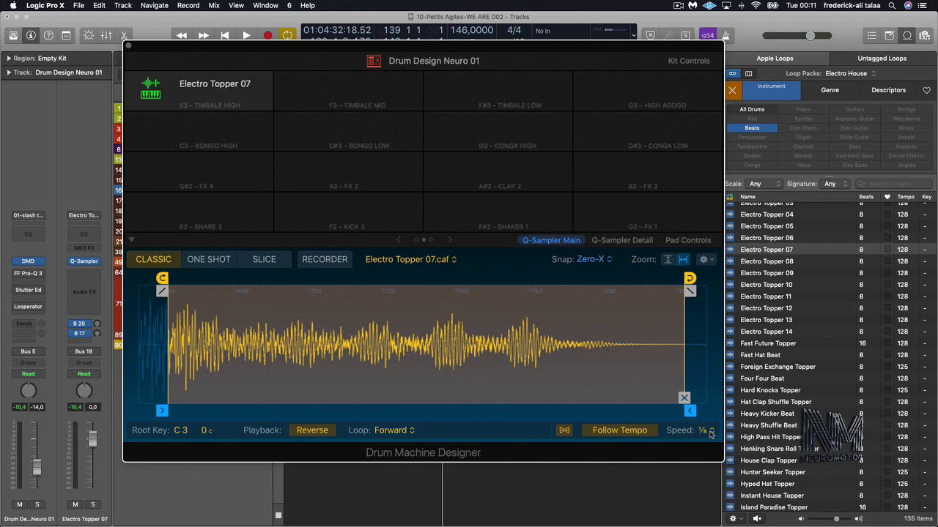
pyautogui.click(403, 432)
pyautogui.click(402, 442)
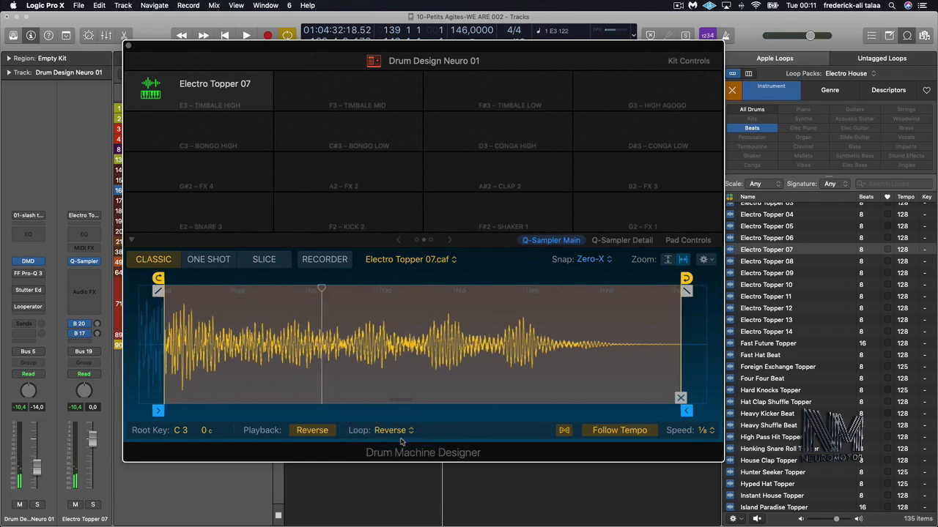
pyautogui.click(402, 438)
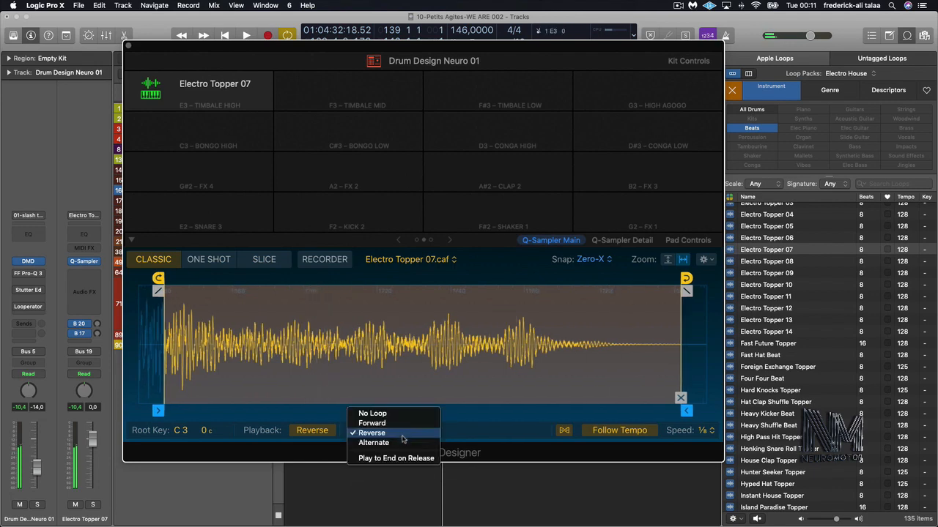
pyautogui.click(403, 443)
# Audition the alternating loop up close and switch the sample's playback to Forward.
pyautogui.hscroll(-1, 466, 359)
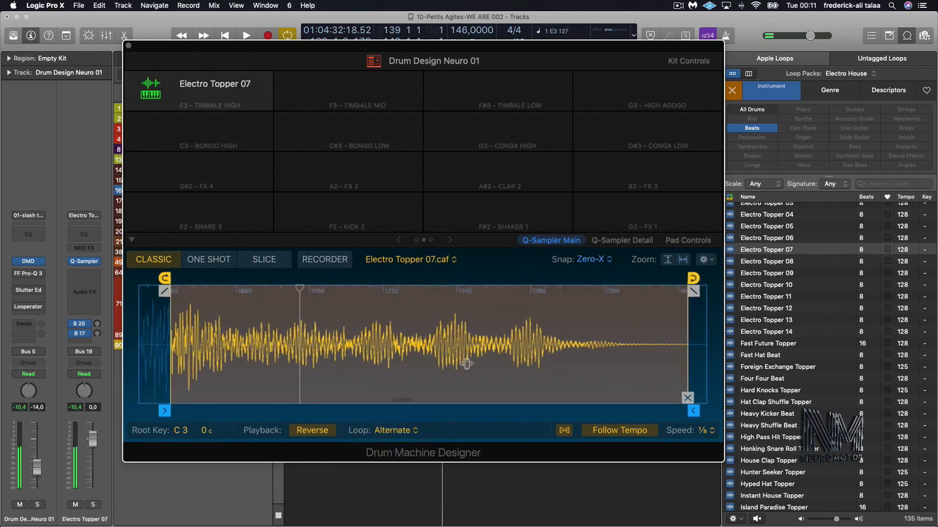
pyautogui.hscroll(1, 466, 365)
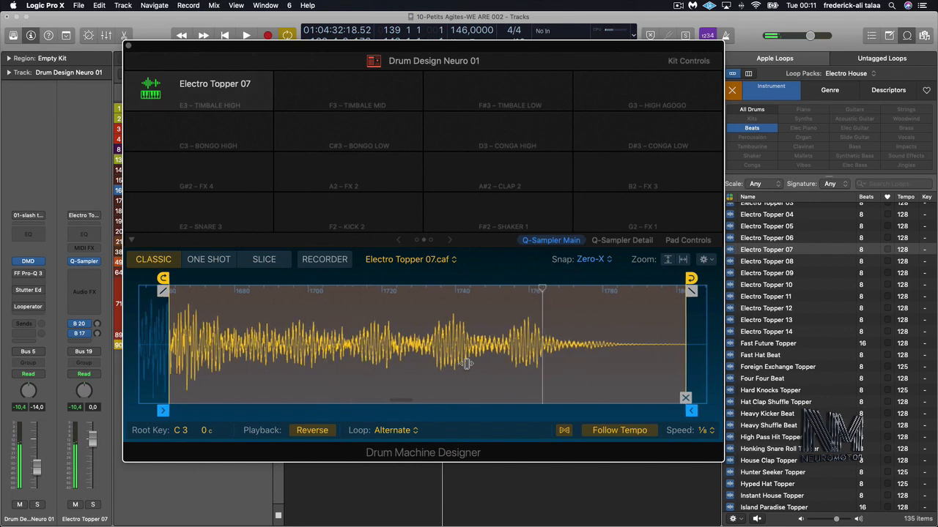
pyautogui.hscroll(-1, 467, 364)
pyautogui.hscroll(-1, 466, 364)
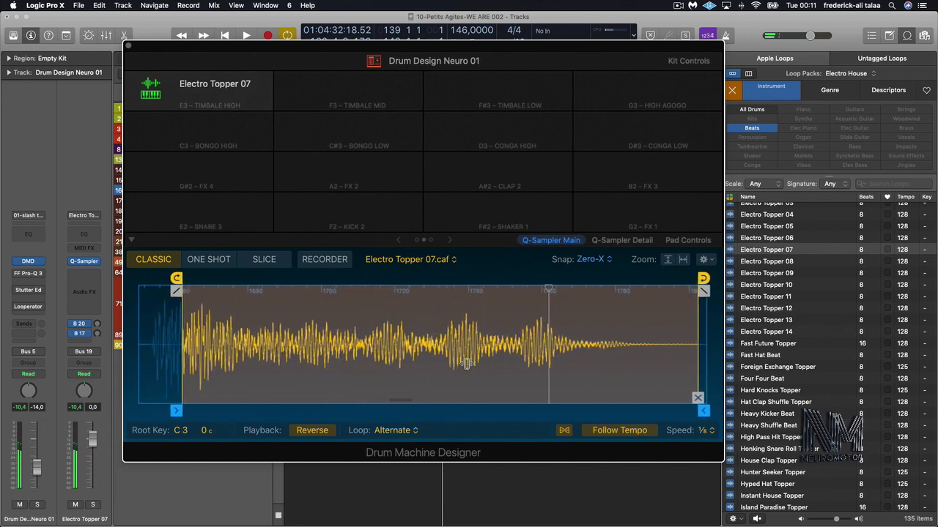
pyautogui.hscroll(4, 466, 364)
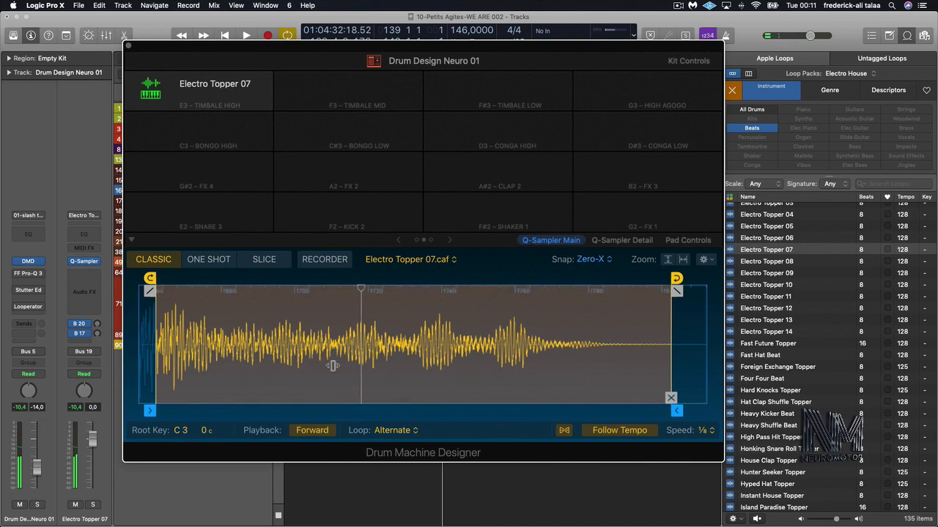
# Raise the playback speed to 1/2 and set the Electro Topper 07 sample to No Loop.
pyautogui.click(709, 432)
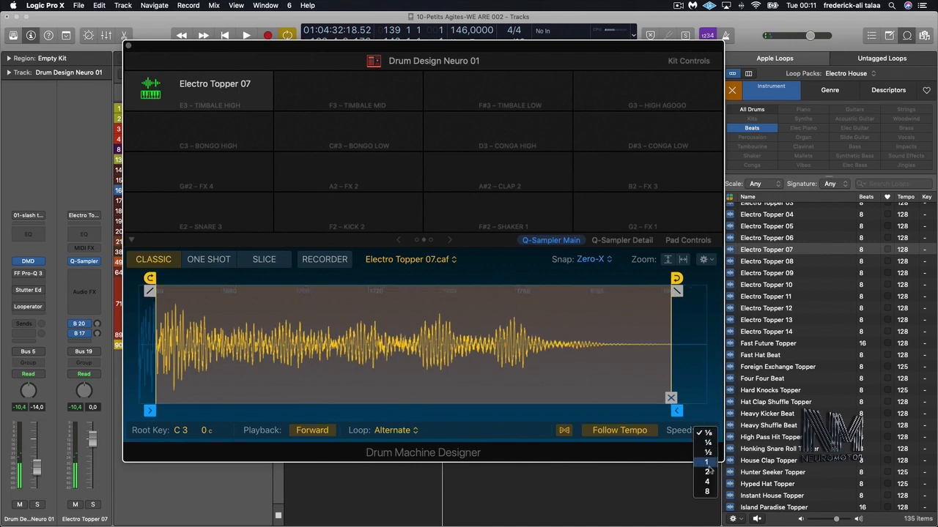
pyautogui.click(707, 458)
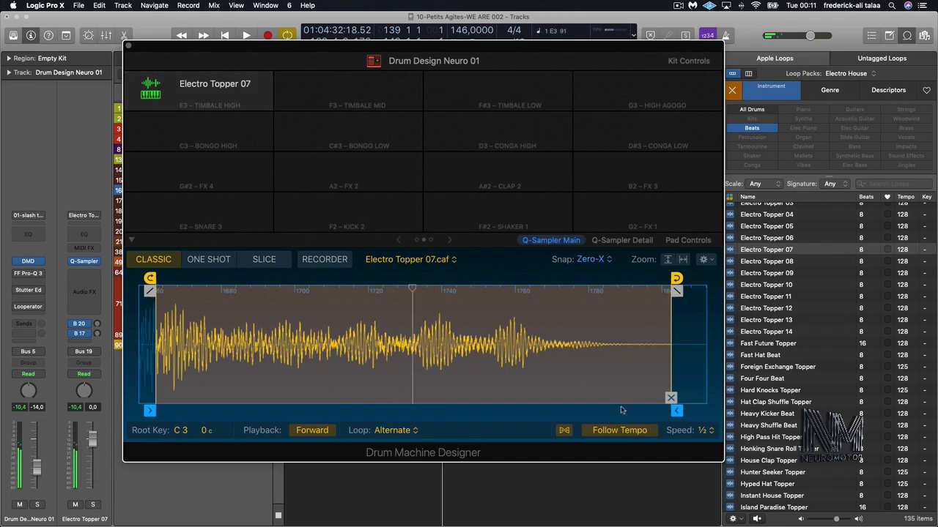
pyautogui.click(386, 432)
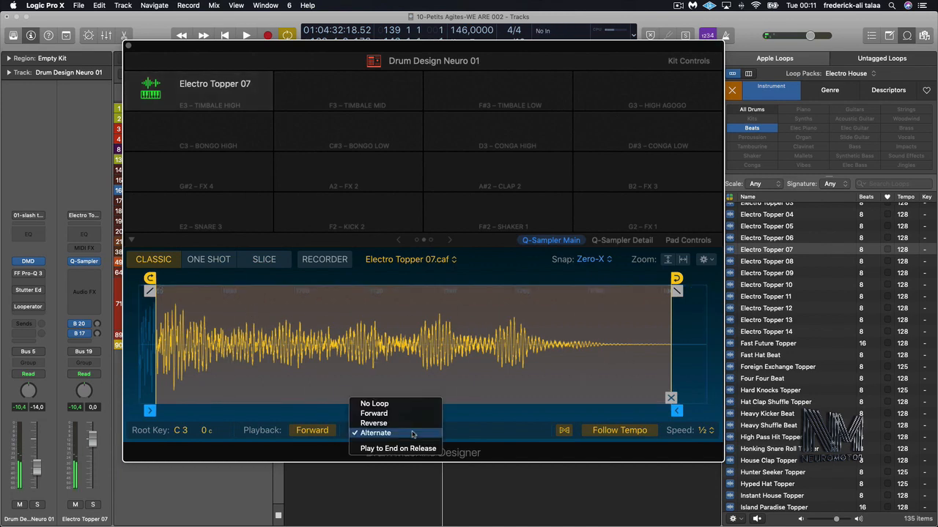
pyautogui.click(377, 400)
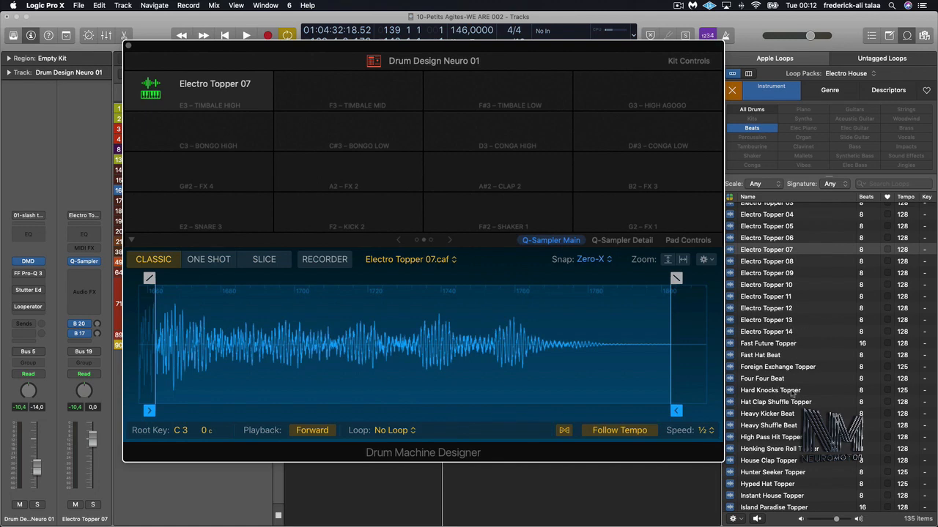
# Preview the Foreign Exchange Topper loop and load it onto the F3 – Timbale Mid pad.
pyautogui.click(779, 357)
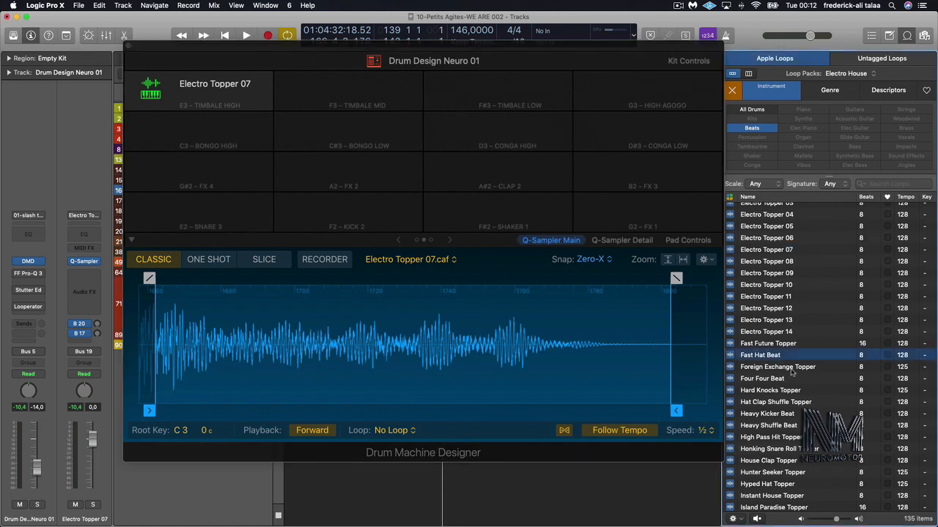
pyautogui.click(780, 370)
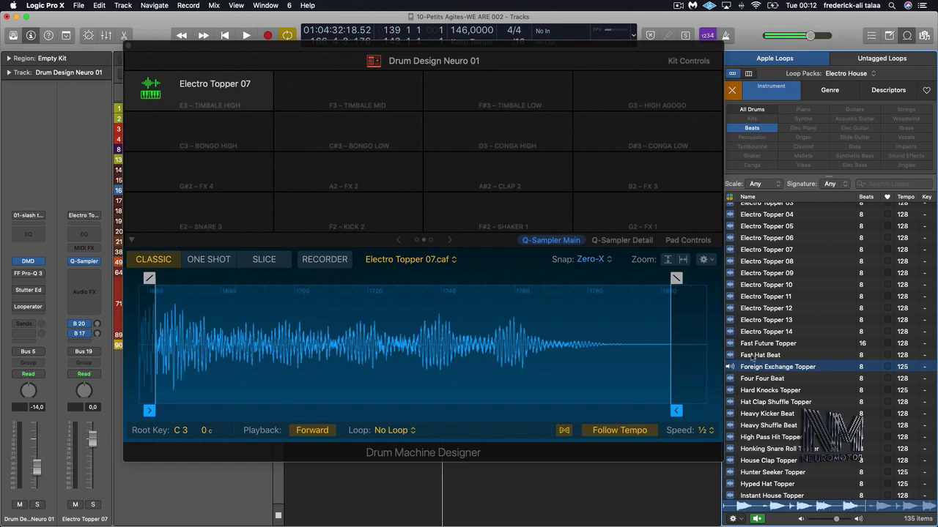
pyautogui.moveTo(752, 359); pyautogui.dragTo(353, 97)
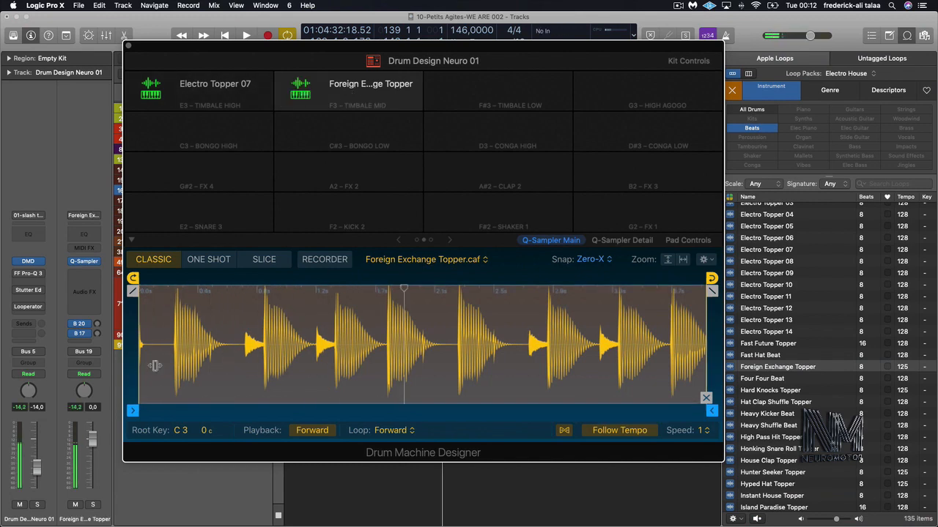
# Trim the Foreign Exchange Topper sample to the section from 3.111 s to 3.235 s, and turn on its Q-Sampler filter.
pyautogui.moveTo(150, 370)
pyautogui.mouseDown()
pyautogui.moveTo(248, 396)
pyautogui.moveTo(598, 389)
pyautogui.mouseUp()
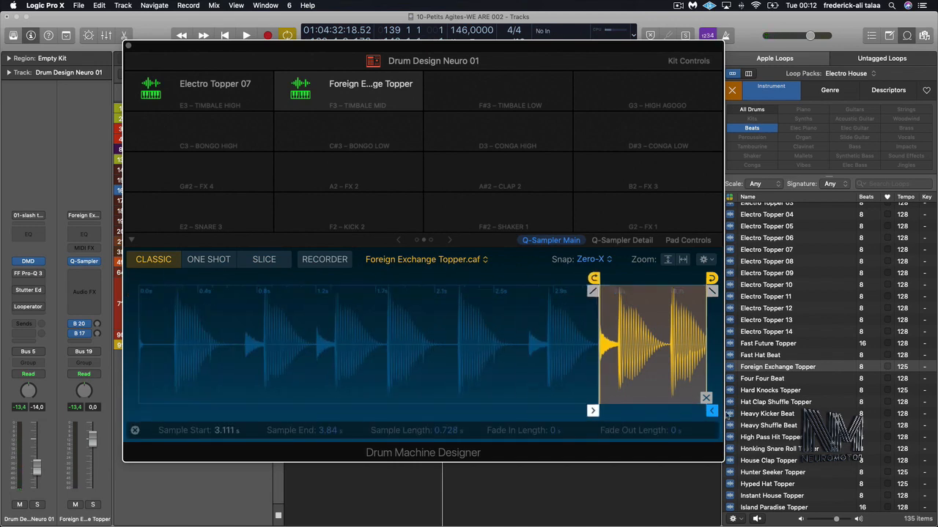
pyautogui.moveTo(698, 409); pyautogui.dragTo(622, 408)
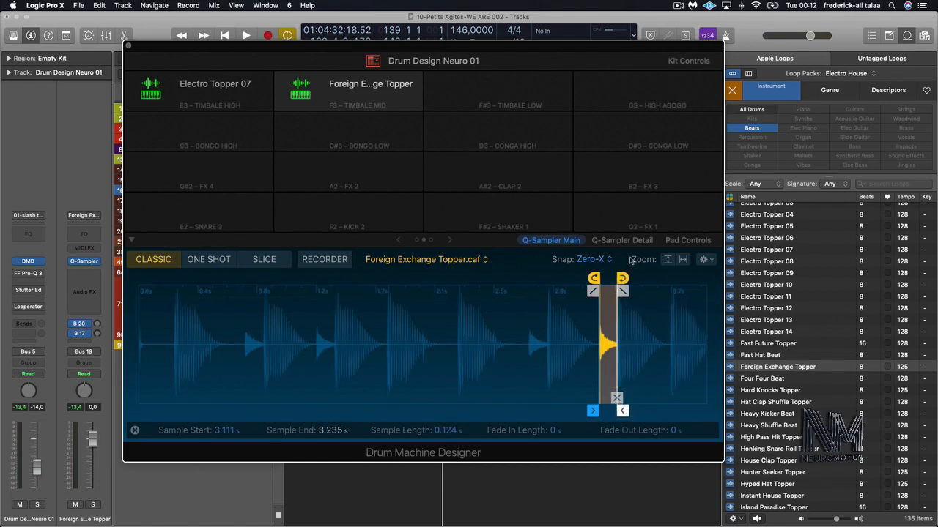
pyautogui.click(622, 241)
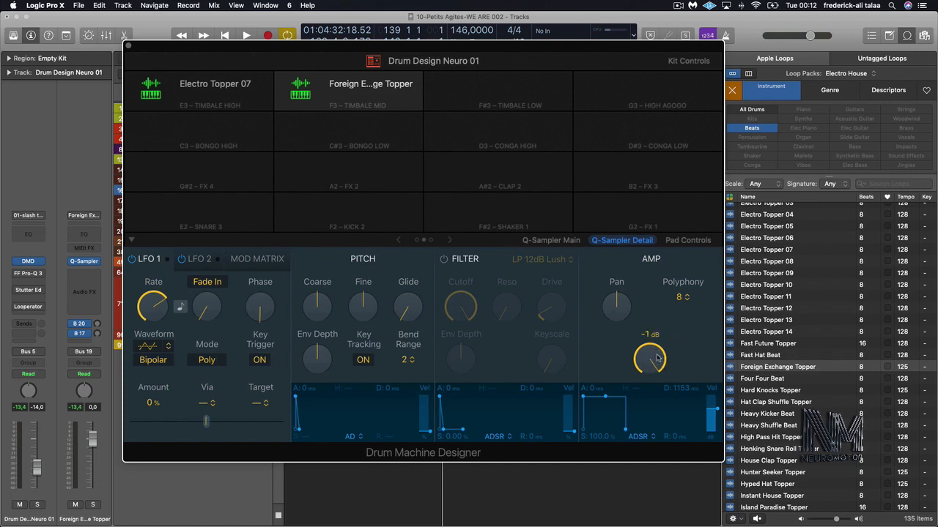
pyautogui.click(444, 261)
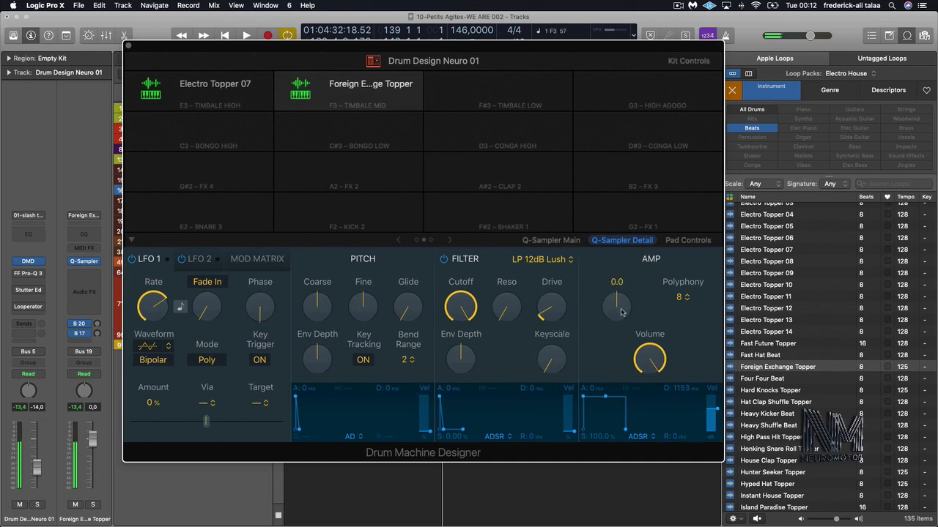
# Lower the Foreign Exchange Topper's coarse pitch and route LFO 1 to Pitch in the mod matrix at 439 cent.
pyautogui.moveTo(621, 313)
pyautogui.mouseDown()
pyautogui.moveTo(622, 300)
pyautogui.moveTo(622, 313)
pyautogui.mouseUp()
pyautogui.moveTo(315, 313); pyautogui.dragTo(325, 346)
pyautogui.click(256, 261)
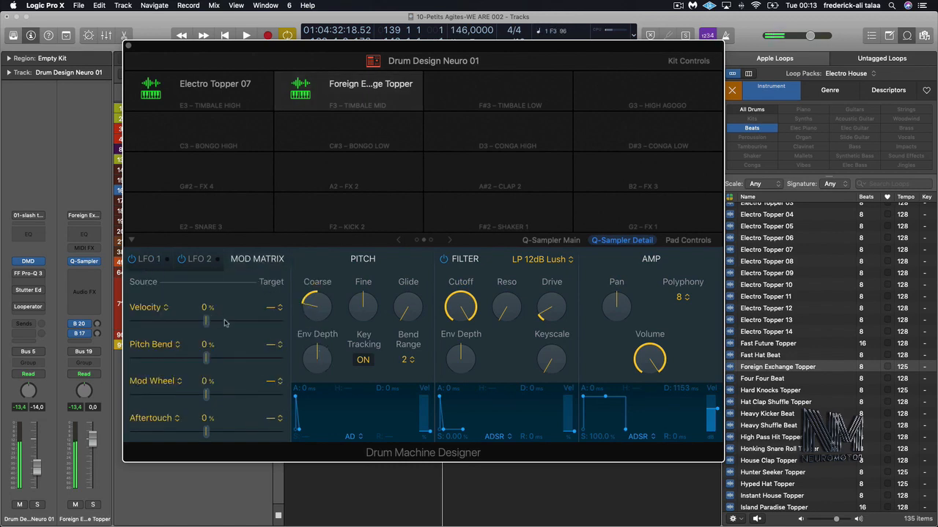
pyautogui.moveTo(208, 322); pyautogui.dragTo(222, 323)
pyautogui.click(164, 313)
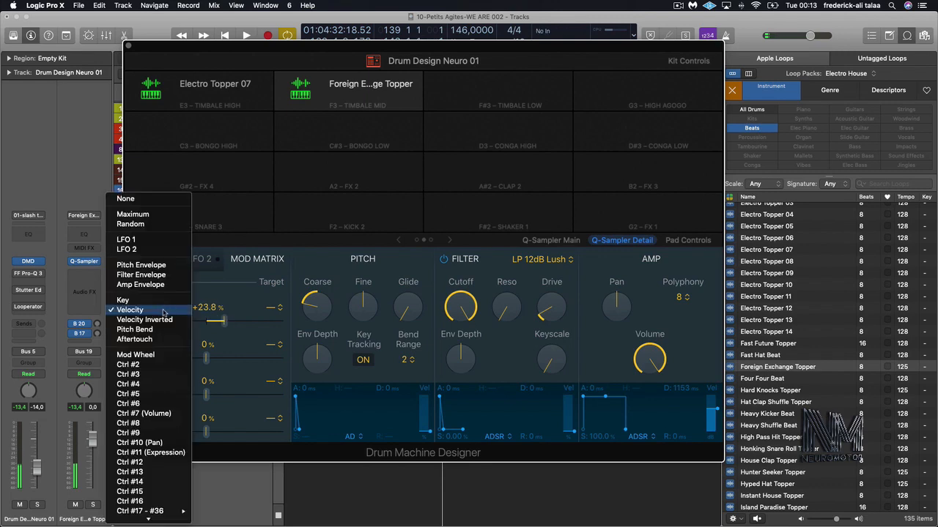
pyautogui.click(151, 241)
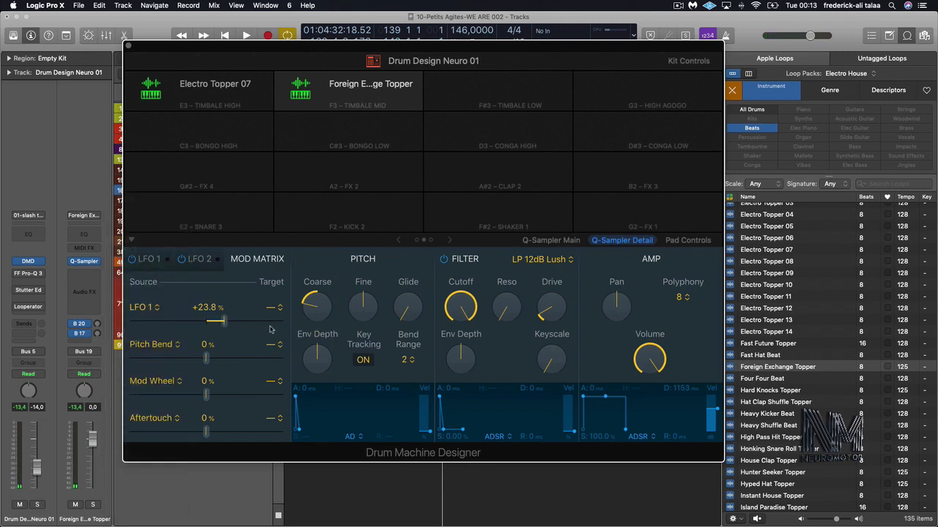
pyautogui.click(279, 310)
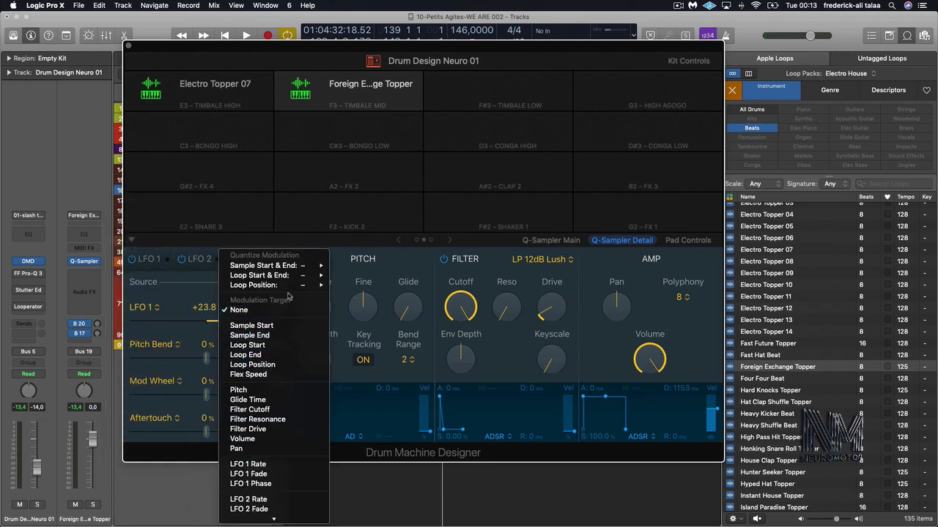
pyautogui.click(278, 392)
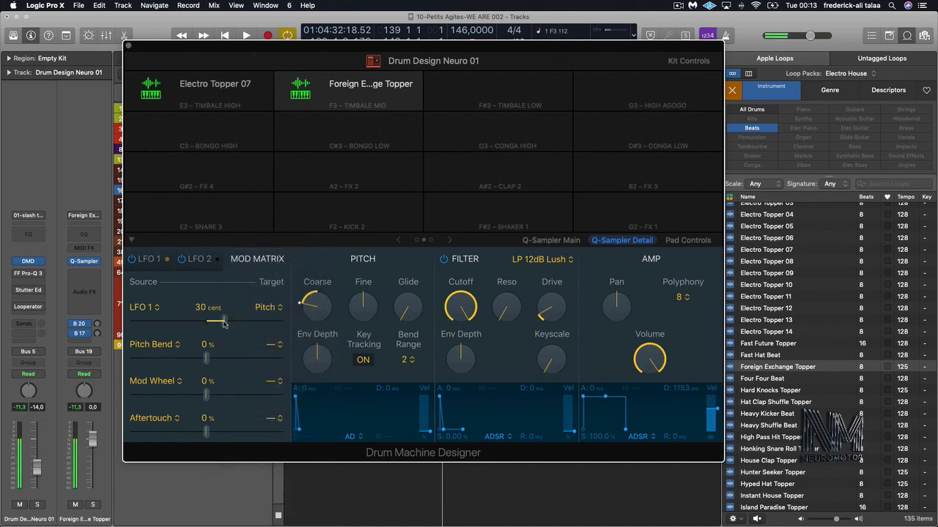
pyautogui.moveTo(222, 323); pyautogui.dragTo(303, 304)
# Set LFO 1 to a Unipolar waveform with an unsynced rate near maximum, and raise its phase.
pyautogui.click(158, 262)
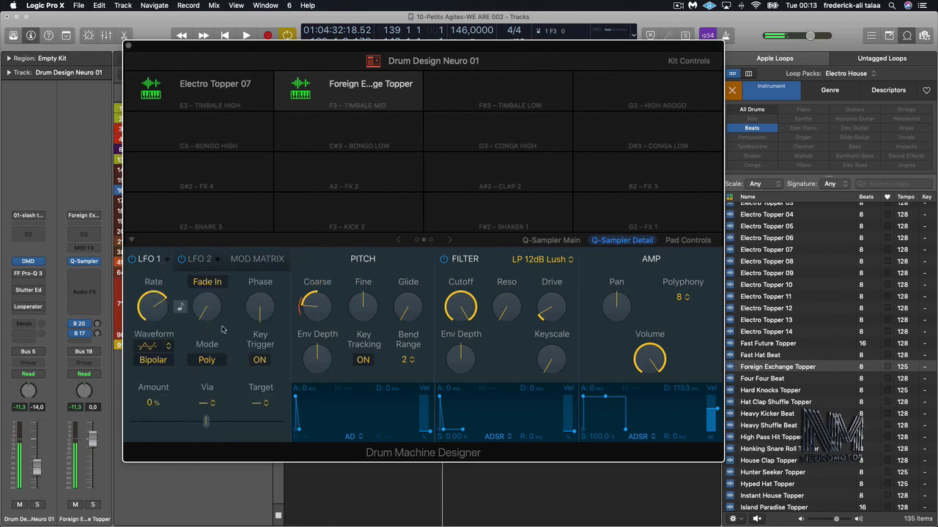
pyautogui.click(178, 308)
pyautogui.moveTo(156, 306); pyautogui.dragTo(155, 374)
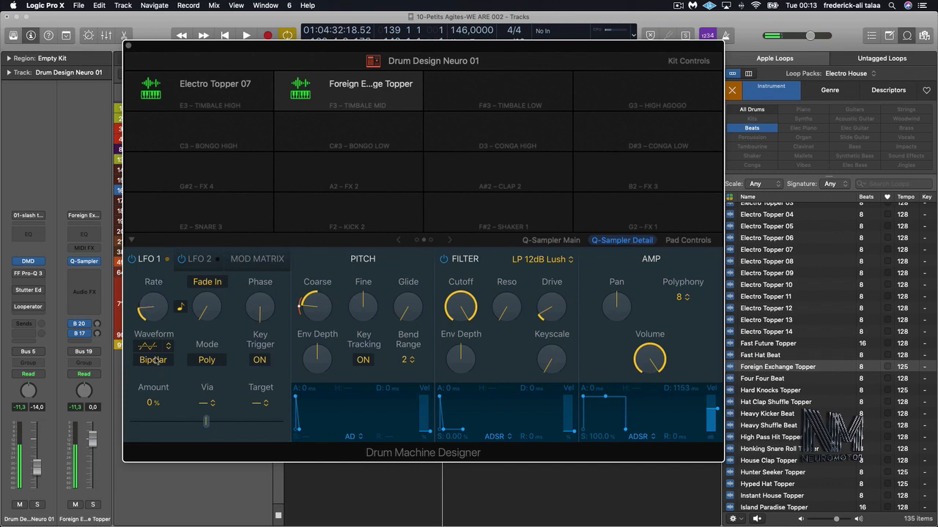
pyautogui.click(156, 360)
pyautogui.click(180, 311)
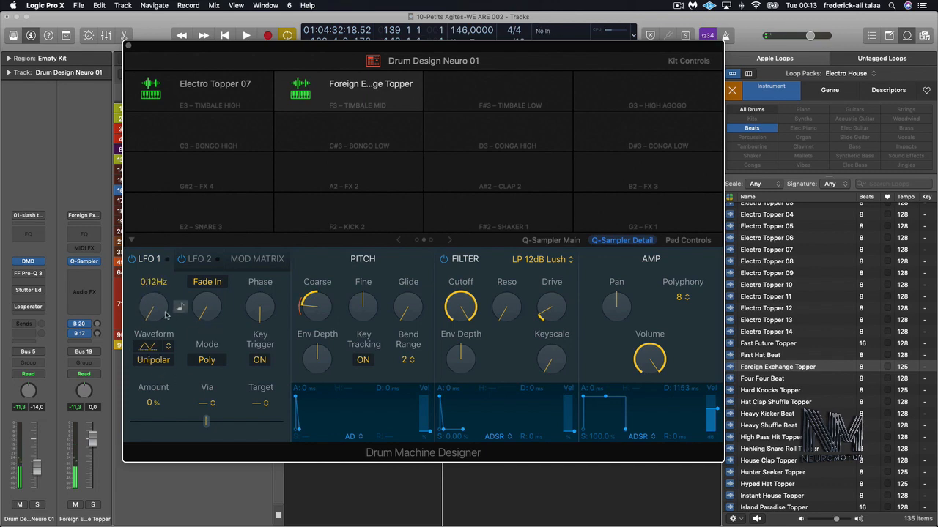
pyautogui.moveTo(162, 309); pyautogui.dragTo(188, 176)
pyautogui.moveTo(212, 296); pyautogui.dragTo(258, 302)
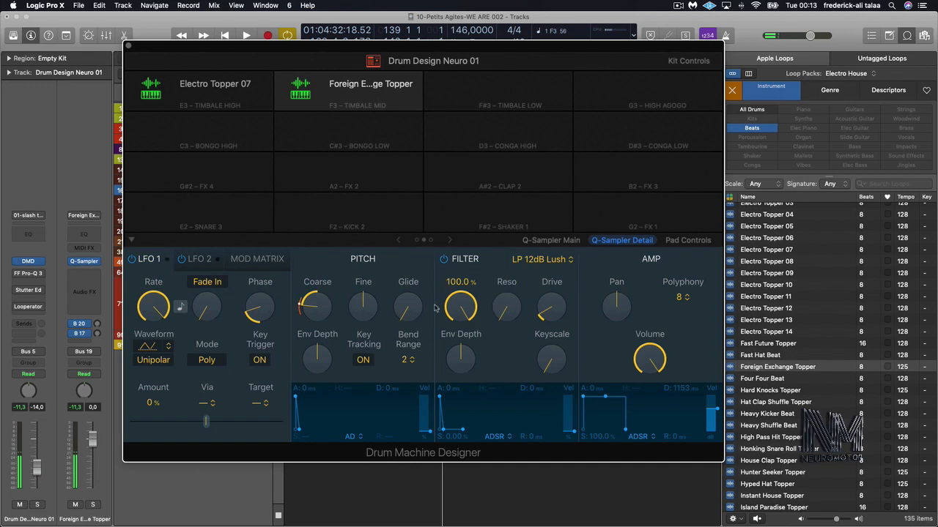
# Lengthen the pitch envelope's decay to 2412 ms and shape the amp envelope with 0.16 ms attack, 10000 decay, 58.3% sustain and 10000 release.
pyautogui.moveTo(363, 308)
pyautogui.mouseDown()
pyautogui.moveTo(318, 315)
pyautogui.moveTo(353, 318)
pyautogui.mouseUp()
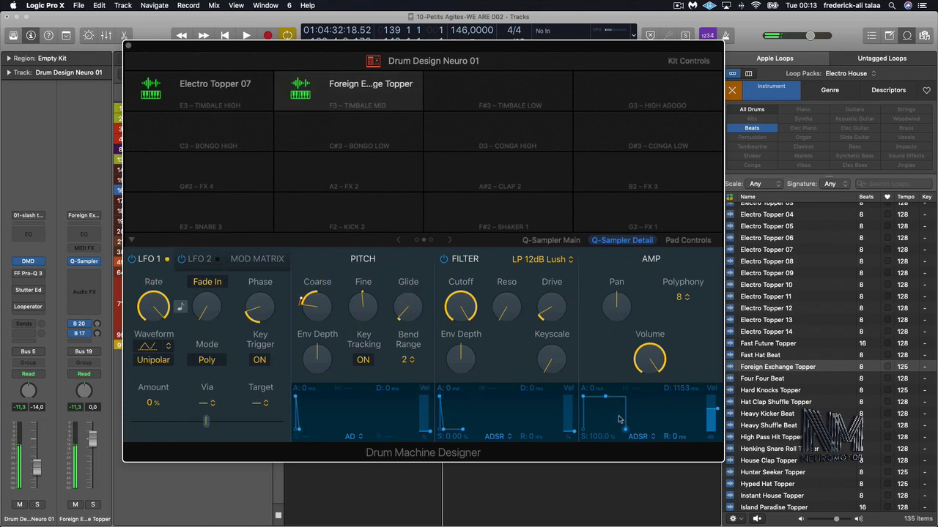
pyautogui.moveTo(296, 430); pyautogui.dragTo(340, 431)
pyautogui.moveTo(624, 433); pyautogui.dragTo(682, 429)
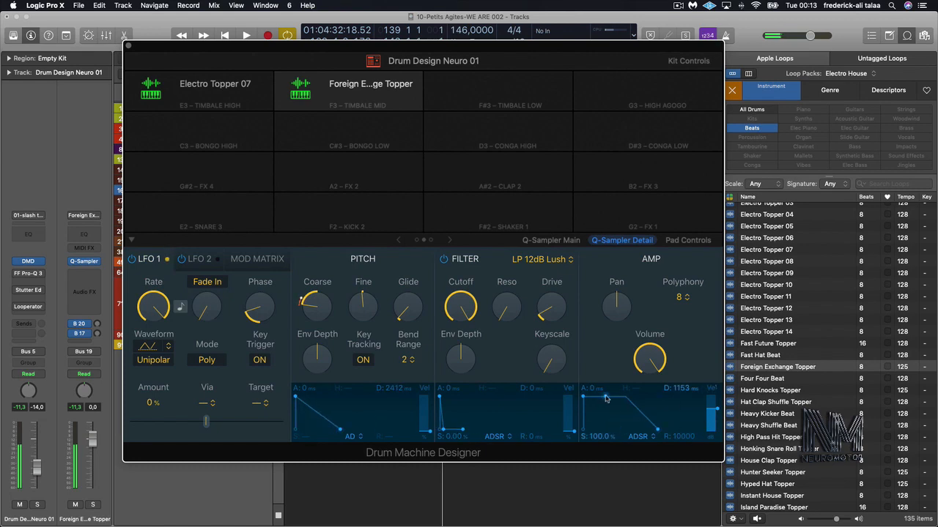
pyautogui.moveTo(605, 398)
pyautogui.mouseDown()
pyautogui.moveTo(620, 405)
pyautogui.moveTo(588, 399)
pyautogui.mouseUp()
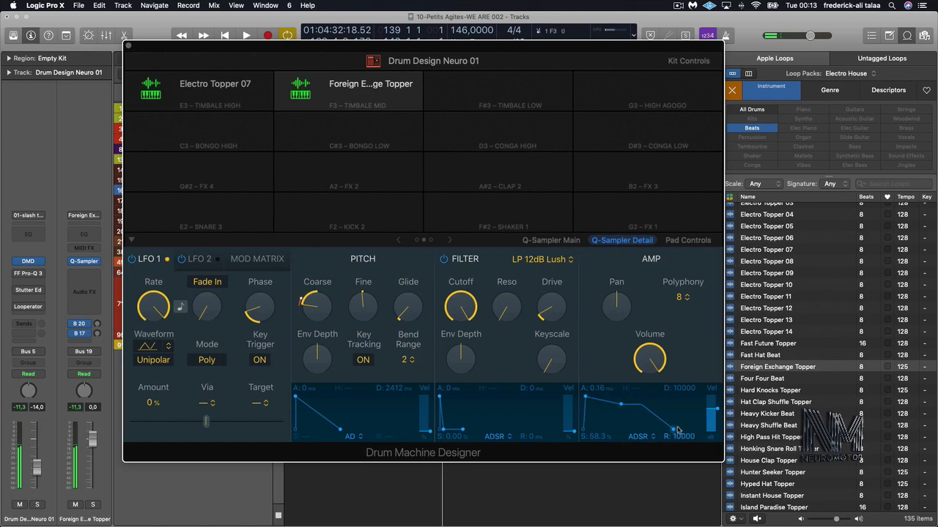
# Switch the amp envelope to AHDSR with 5039 ms hold and 76.4% sustain, and give the filter envelope 352 ms decay and 13.7% sustain.
pyautogui.click(639, 437)
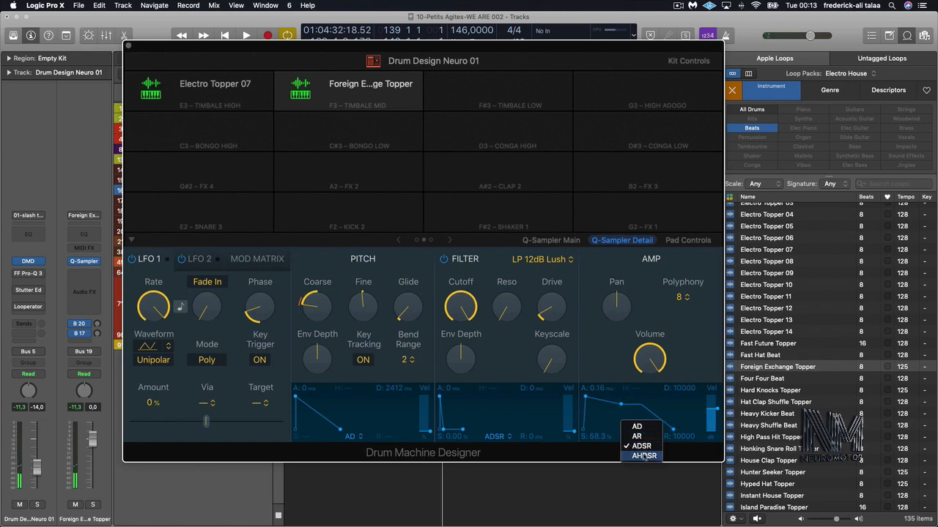
pyautogui.click(646, 459)
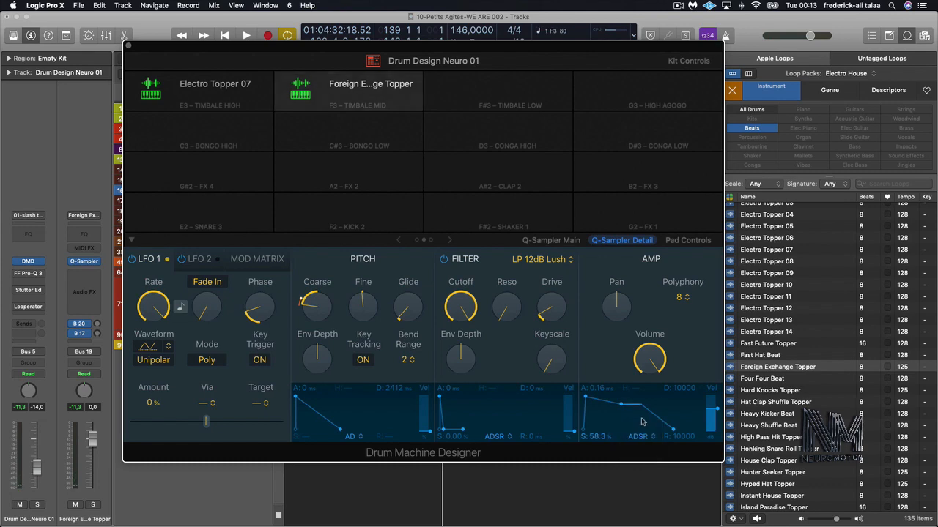
pyautogui.click(638, 436)
pyautogui.click(644, 456)
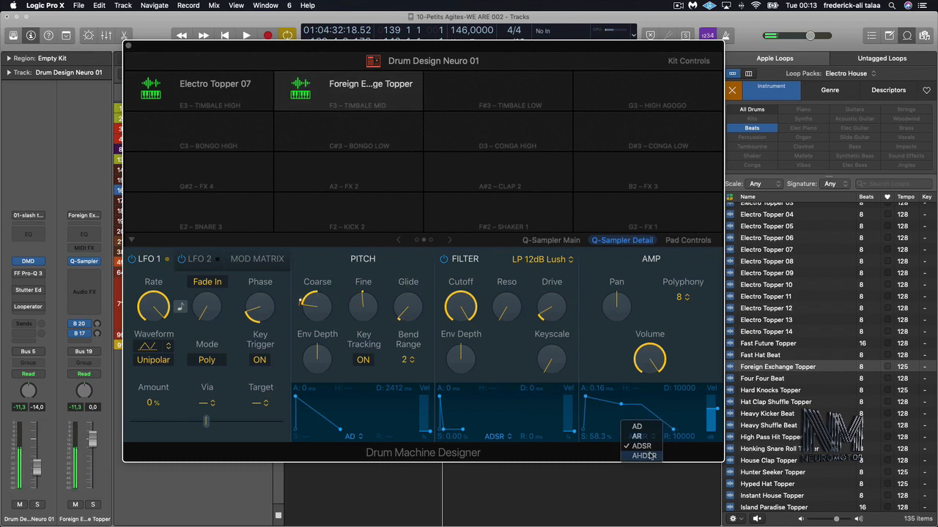
pyautogui.moveTo(600, 398); pyautogui.dragTo(644, 401)
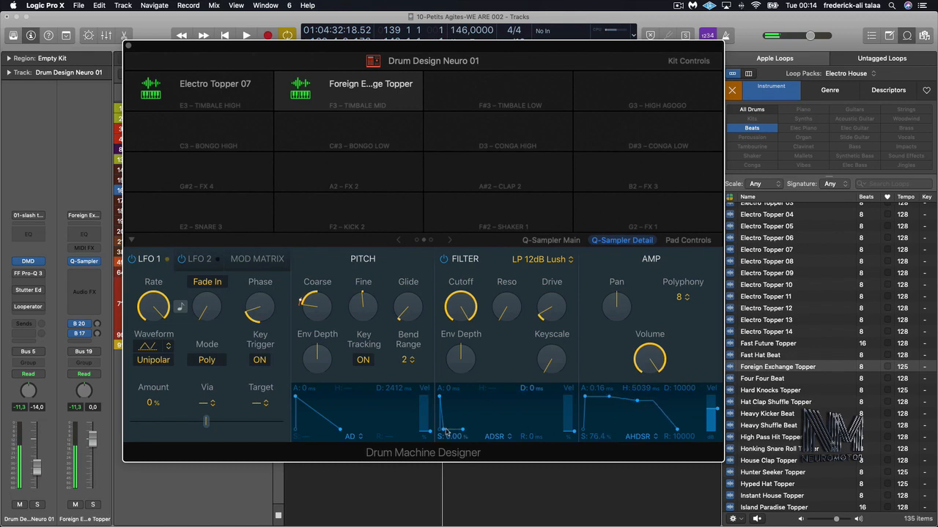
pyautogui.moveTo(445, 431); pyautogui.dragTo(457, 419)
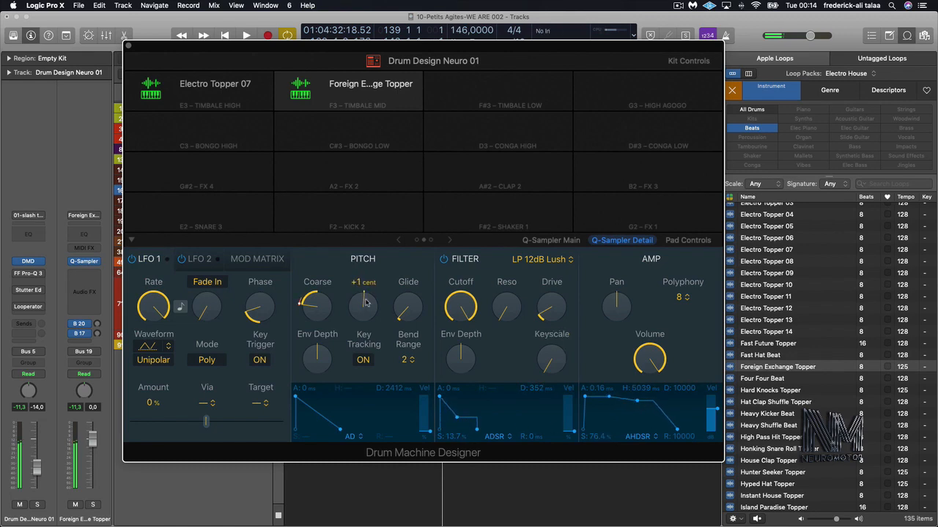
# Raise the fine pitch and route LFO 2 to Filter Cutoff in the mod matrix's second slot at +34.8%.
pyautogui.moveTo(366, 303); pyautogui.dragTo(367, 289)
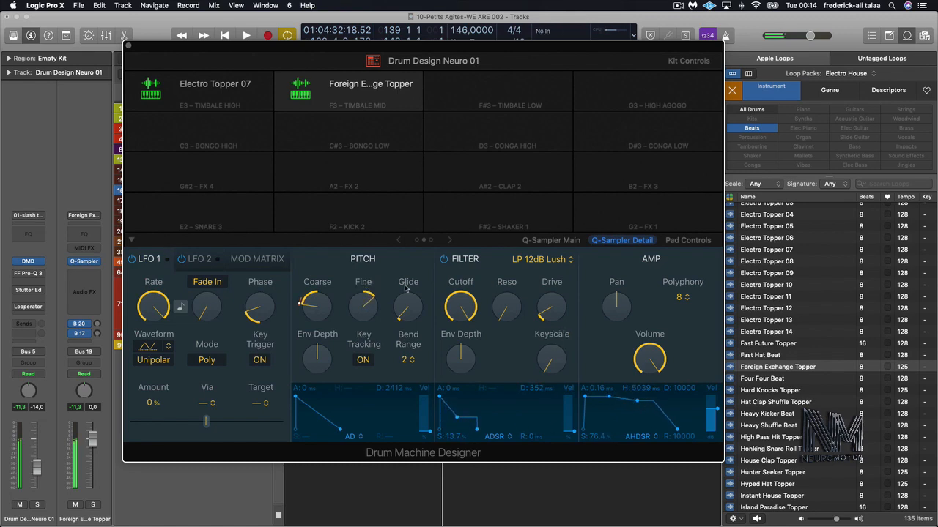
pyautogui.click(196, 261)
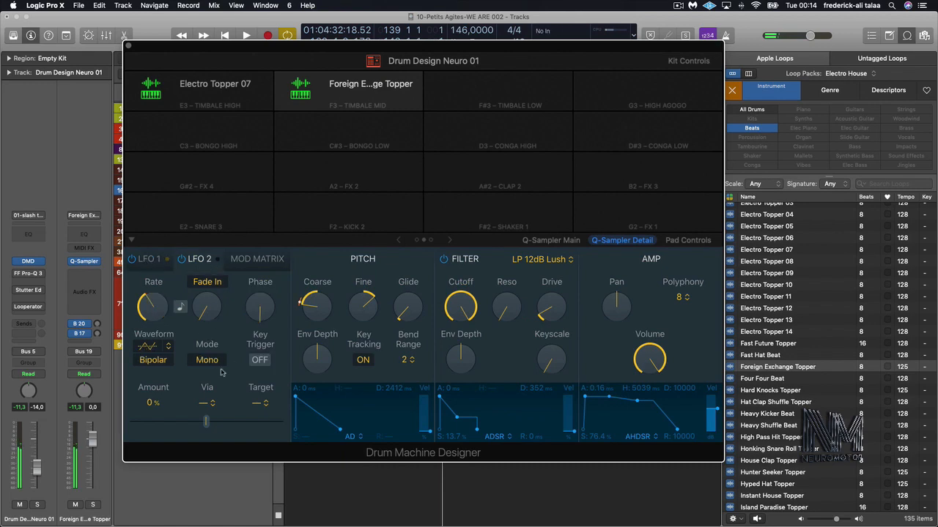
pyautogui.click(266, 260)
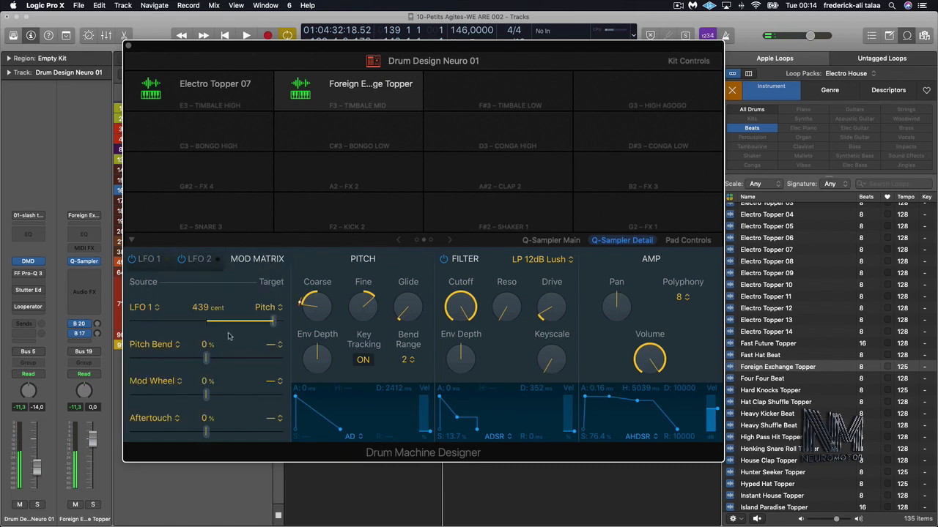
pyautogui.click(175, 348)
pyautogui.click(143, 268)
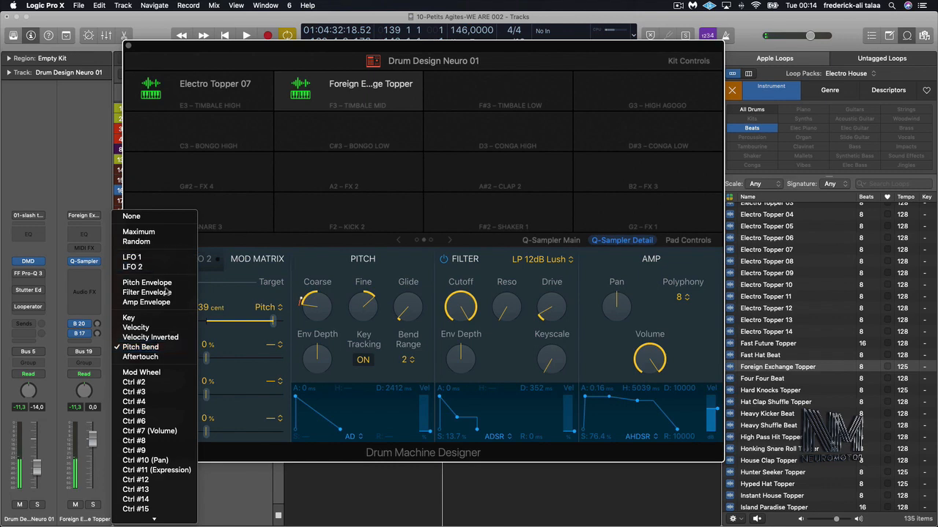
pyautogui.click(276, 348)
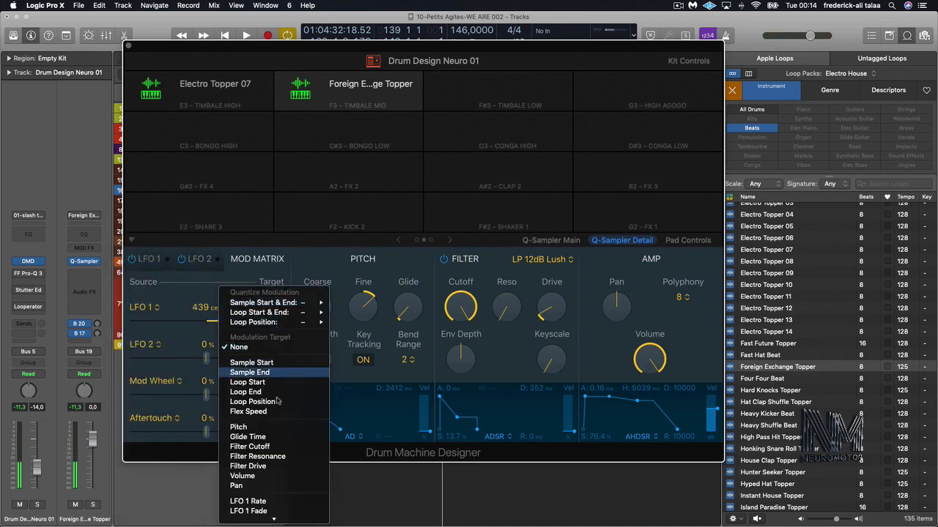
pyautogui.click(277, 444)
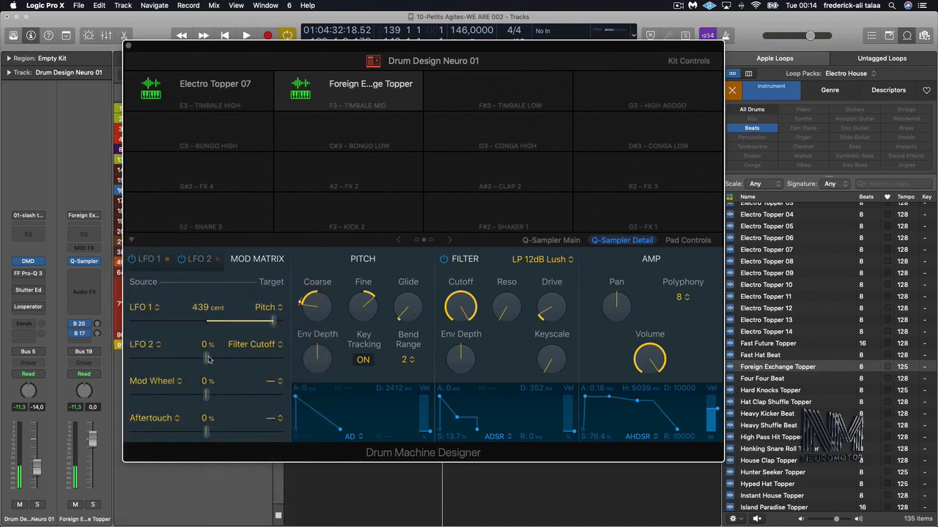
pyautogui.moveTo(209, 358); pyautogui.dragTo(233, 358)
# Set LFO 2 to a Unipolar waveform and raise its rate.
pyautogui.click(199, 260)
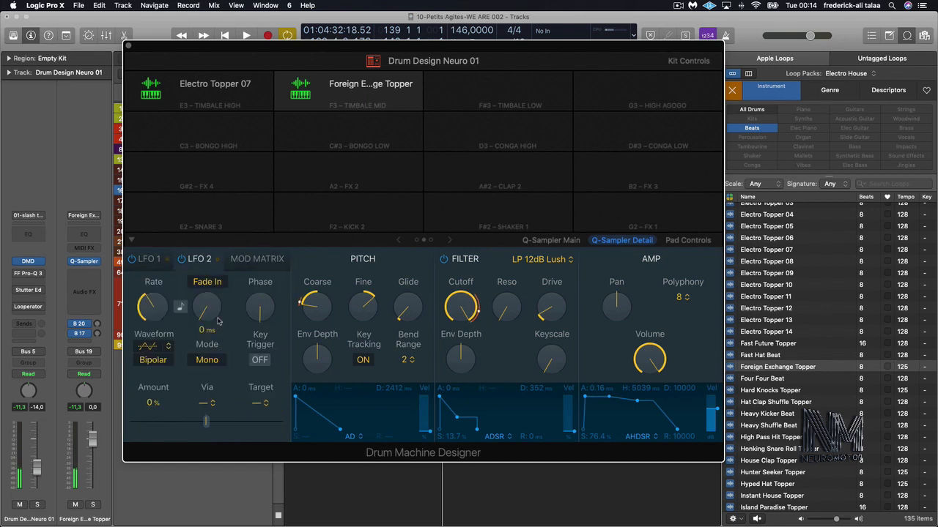
pyautogui.click(151, 359)
pyautogui.moveTo(167, 313); pyautogui.dragTo(166, 297)
# Lower the filter cutoff, raise its resonance and increase the drive to 59.1%.
pyautogui.moveTo(462, 306); pyautogui.dragTo(464, 400)
pyautogui.moveTo(506, 308); pyautogui.dragTo(506, 278)
pyautogui.moveTo(550, 308); pyautogui.dragTo(552, 255)
pyautogui.moveTo(450, 303); pyautogui.dragTo(448, 312)
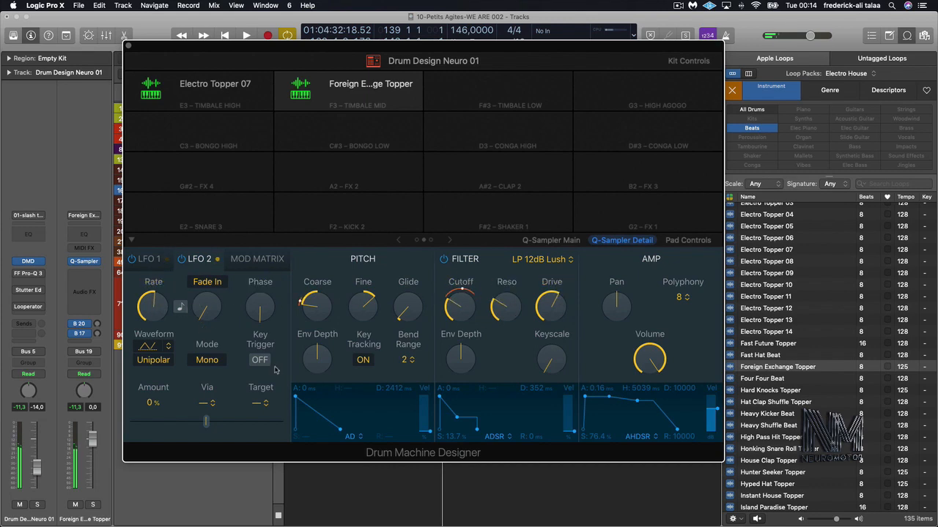
# Assign LFO 2 directly to filter cutoff at +21.1%, controlled via the Pitch Envelope up to +49.7%.
pyautogui.moveTo(208, 423); pyautogui.dragTo(225, 419)
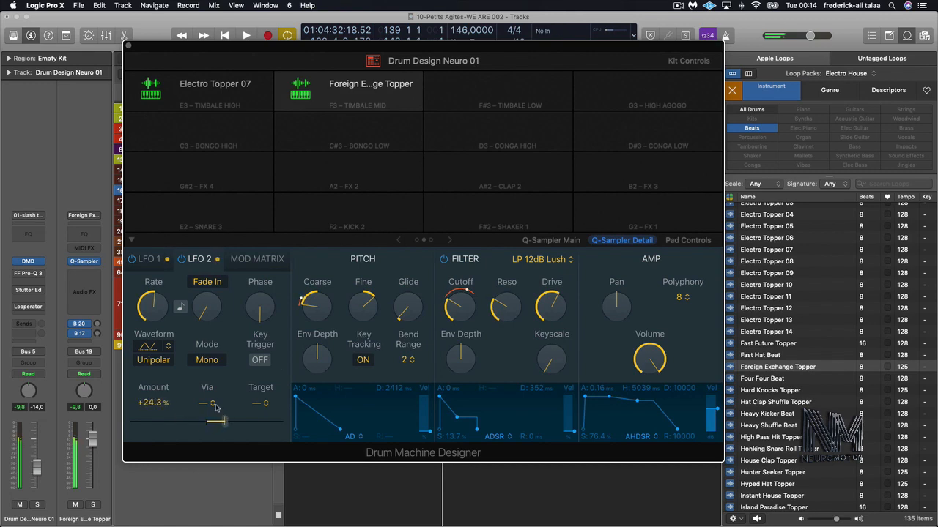
pyautogui.click(213, 404)
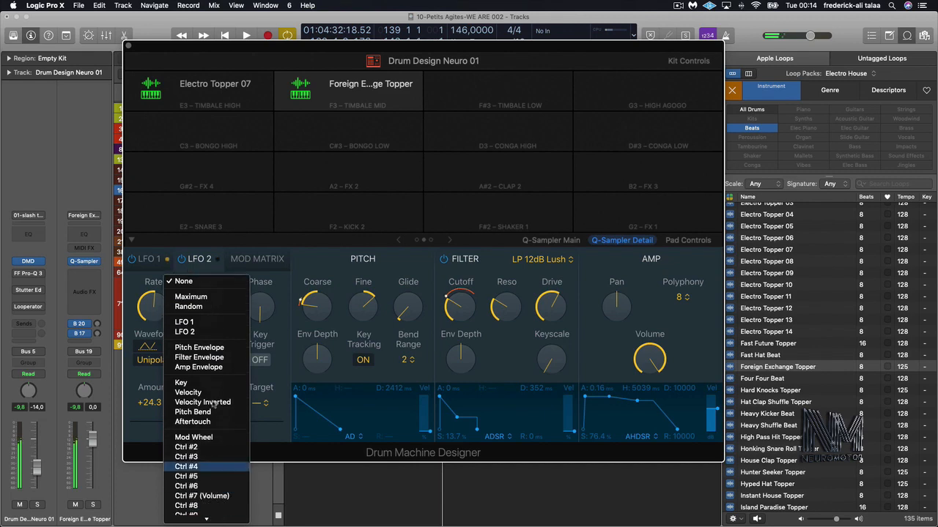
pyautogui.click(212, 349)
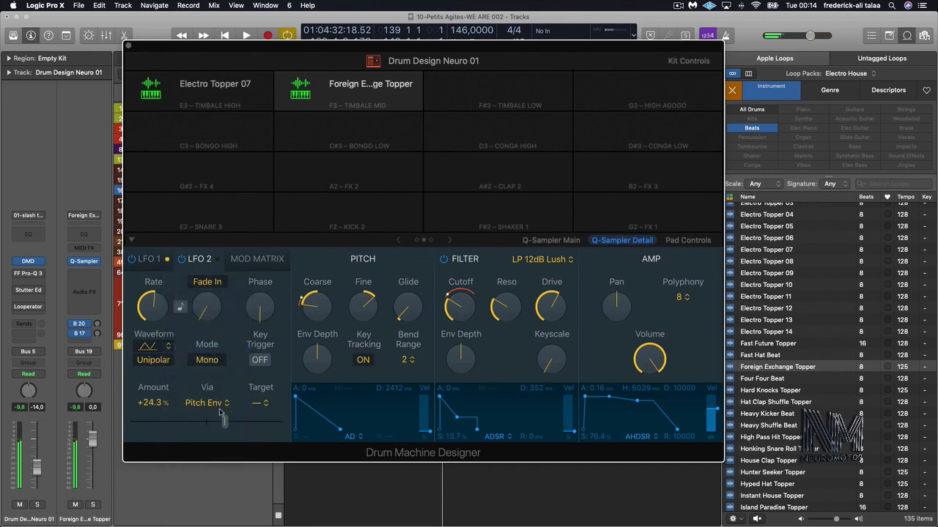
pyautogui.click(261, 404)
pyautogui.moveTo(259, 519)
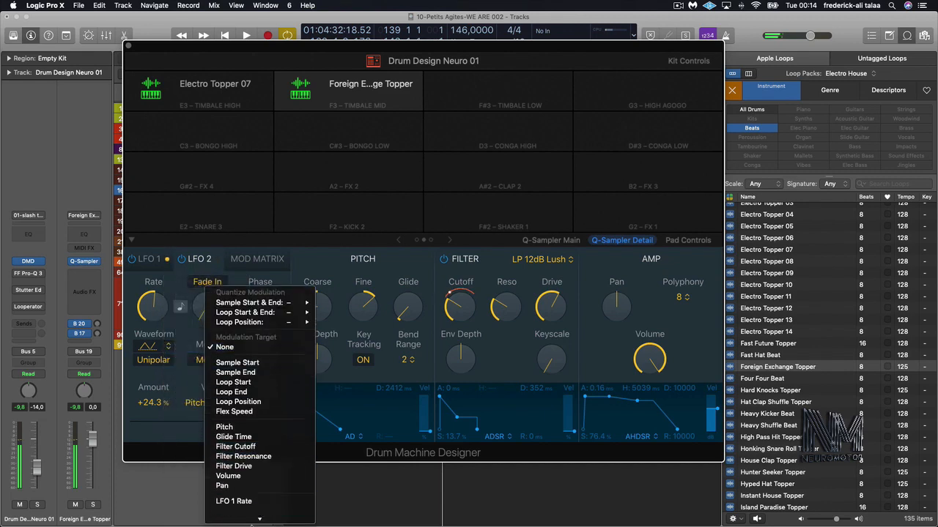
pyautogui.click(261, 425)
pyautogui.moveTo(230, 423)
pyautogui.mouseDown()
pyautogui.moveTo(248, 426)
pyautogui.moveTo(209, 427)
pyautogui.moveTo(226, 425)
pyautogui.mouseUp()
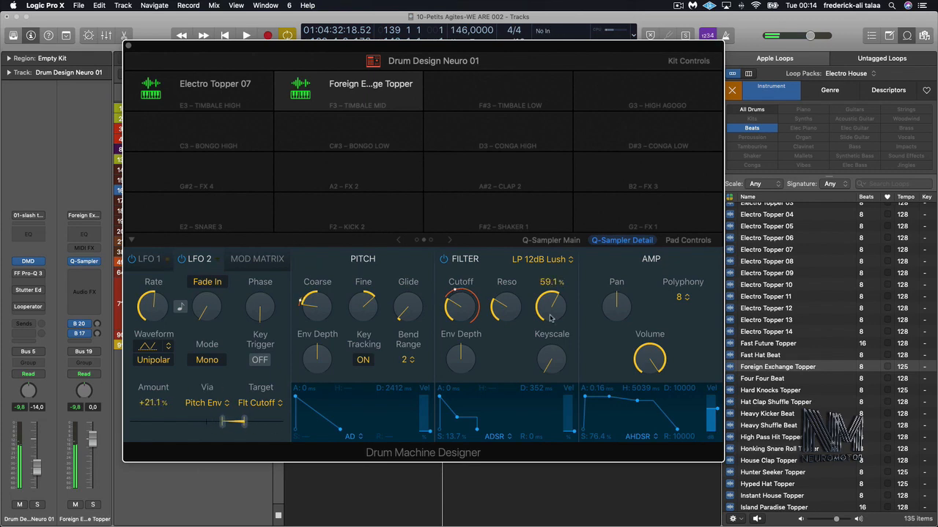
# Fine-tune the filter with a lower cutoff and slightly higher resonance.
pyautogui.moveTo(499, 315)
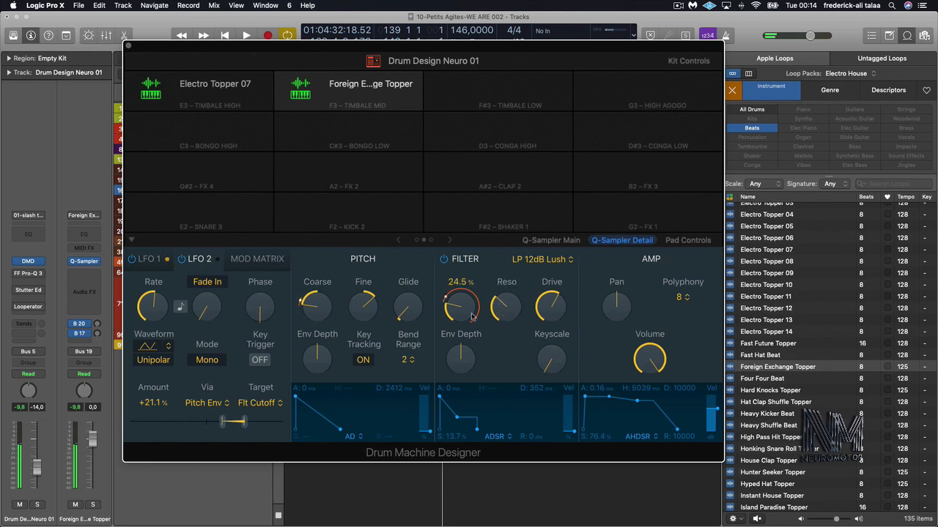
pyautogui.scroll(1, 506, 314)
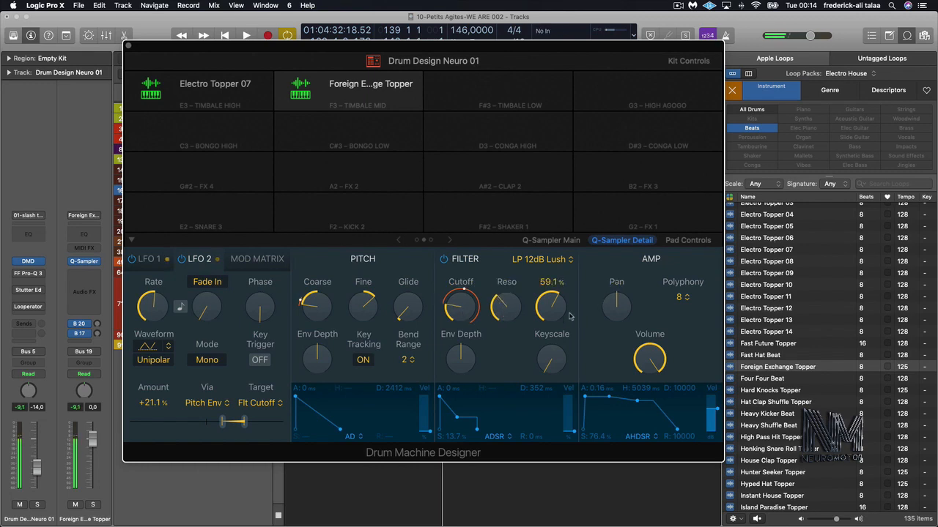
pyautogui.scroll(1, 623, 304)
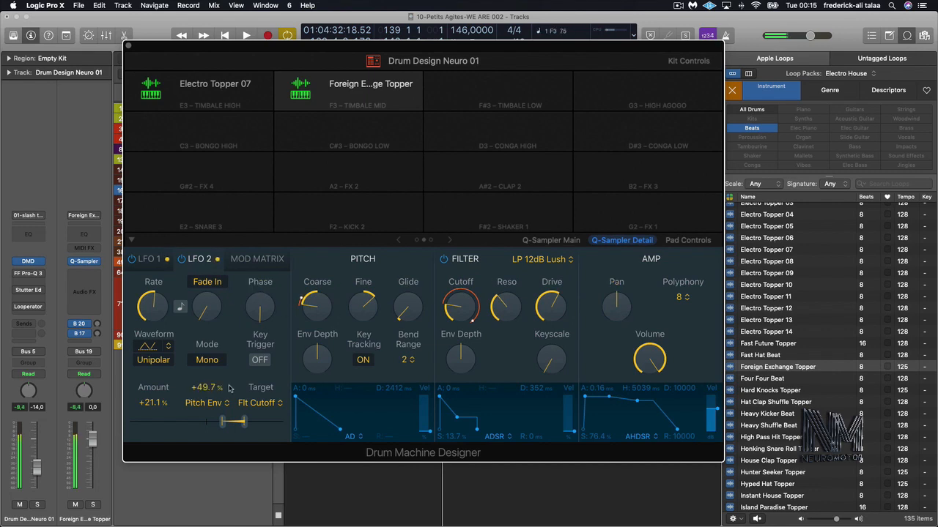
# Assign LFO 1 to pan at +41.6% in the modulation matrix and adjust the LFO 1 rate.
pyautogui.click(260, 268)
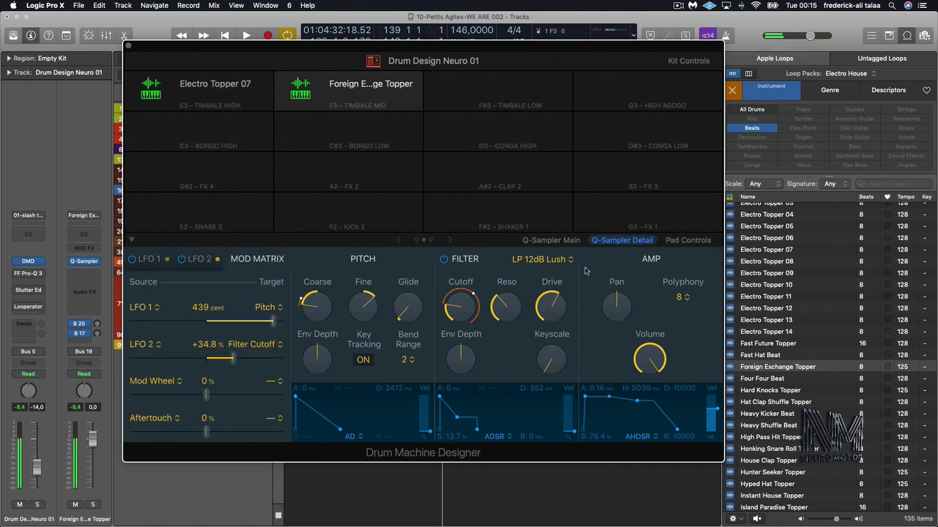
pyautogui.click(169, 384)
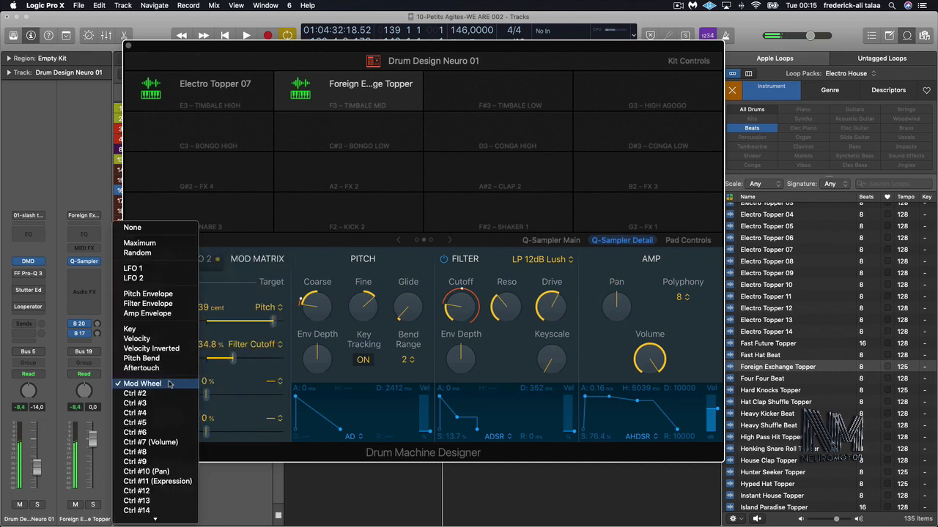
pyautogui.click(164, 271)
pyautogui.click(275, 385)
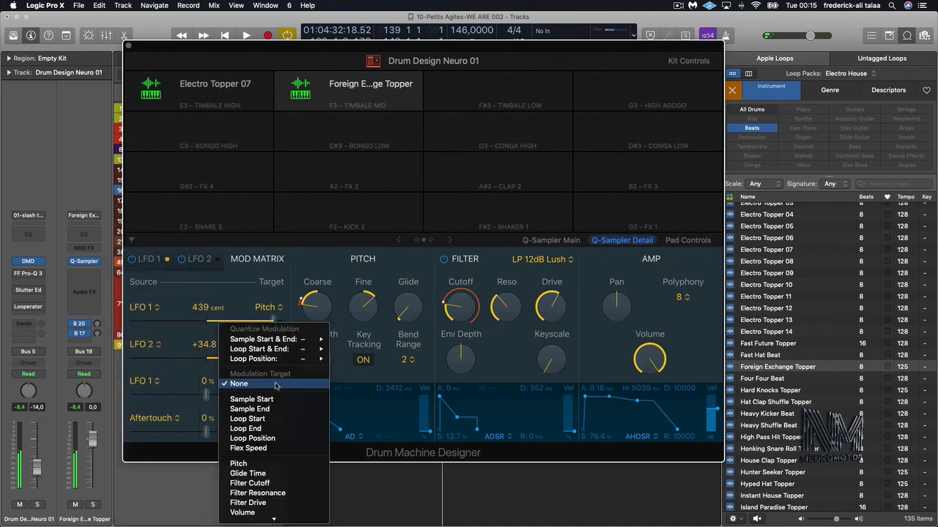
pyautogui.scroll(-2, 276, 429)
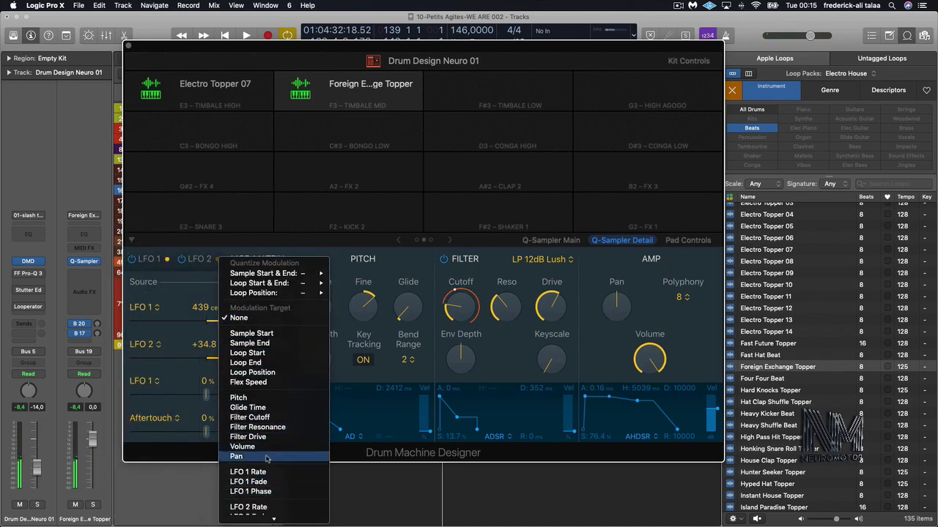
pyautogui.click(236, 456)
pyautogui.moveTo(221, 394); pyautogui.dragTo(262, 394)
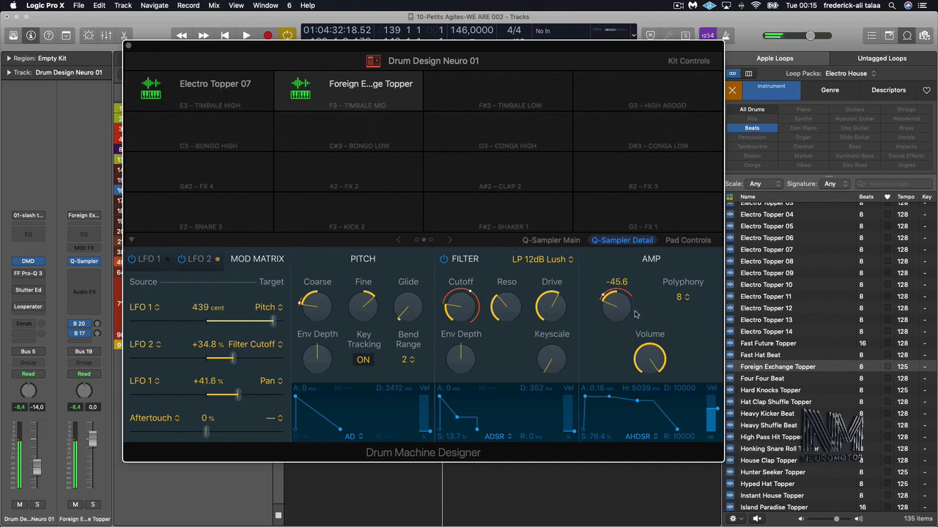
pyautogui.click(145, 260)
pyautogui.moveTo(158, 307); pyautogui.dragTo(159, 338)
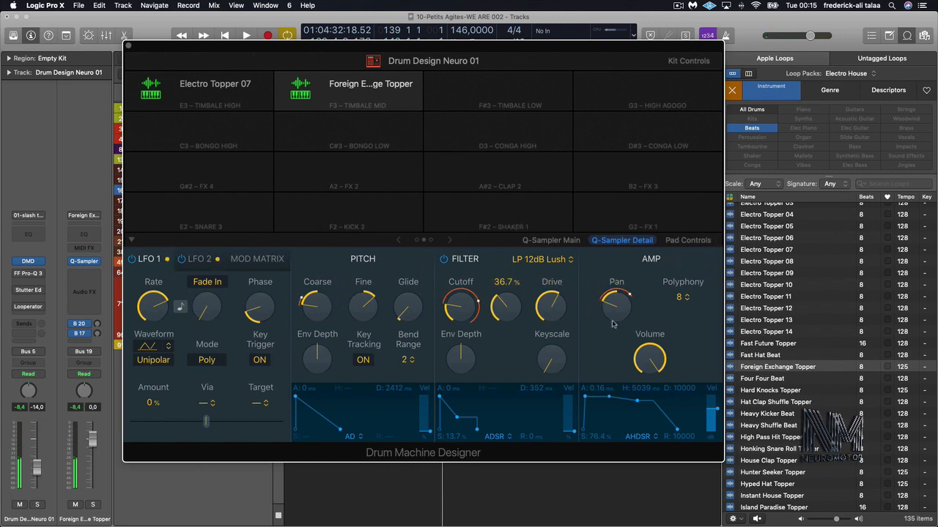
# Review the Electro Topper 07 pad, the 001, 003 and 033 SEFF pads, and the icon choices for the 001 SEFF pad.
pyautogui.click(217, 91)
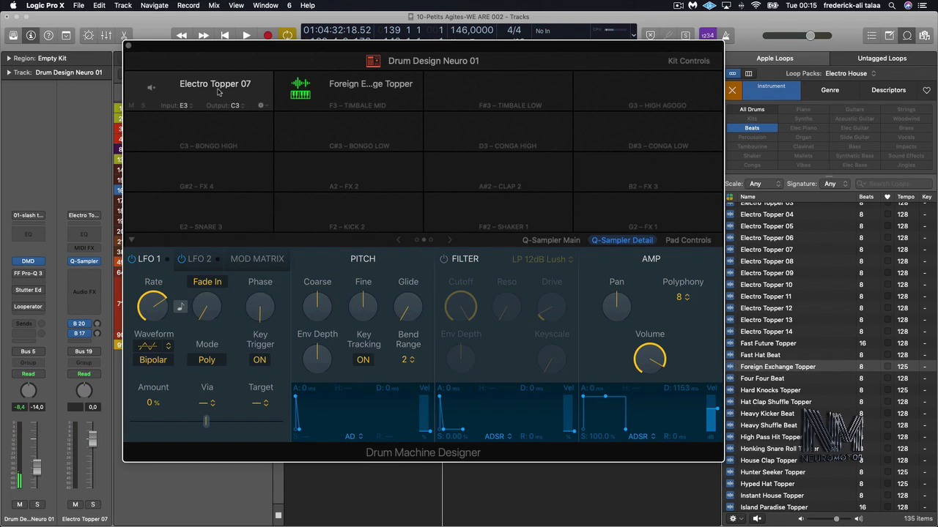
pyautogui.click(400, 241)
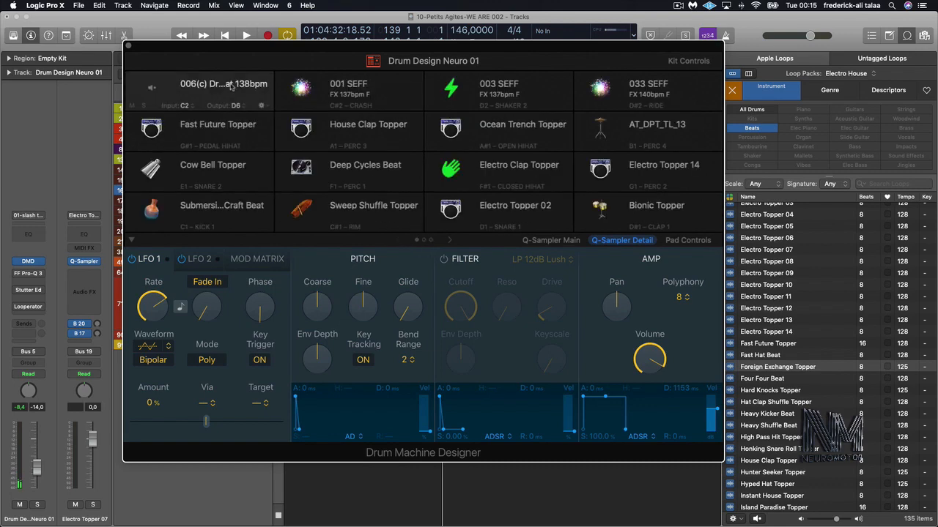
pyautogui.click(381, 86)
pyautogui.click(490, 86)
pyautogui.click(636, 87)
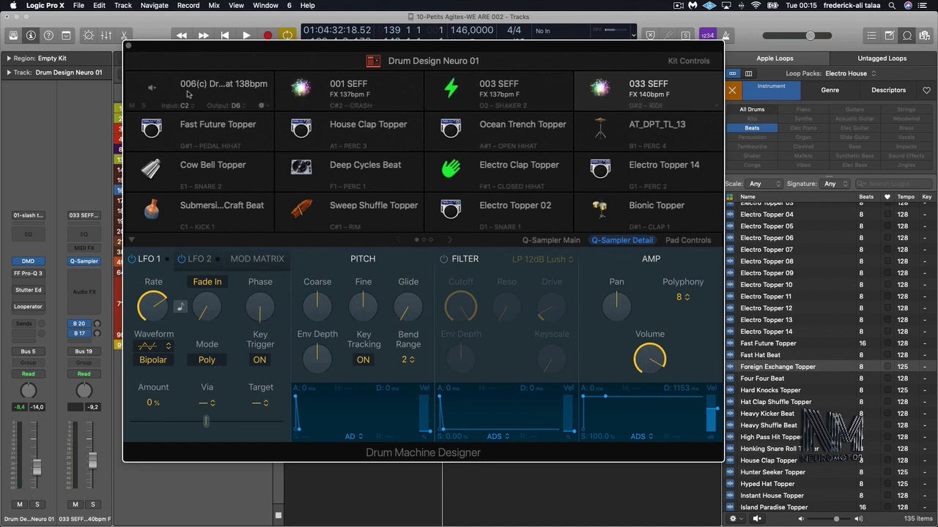
pyautogui.click(302, 88)
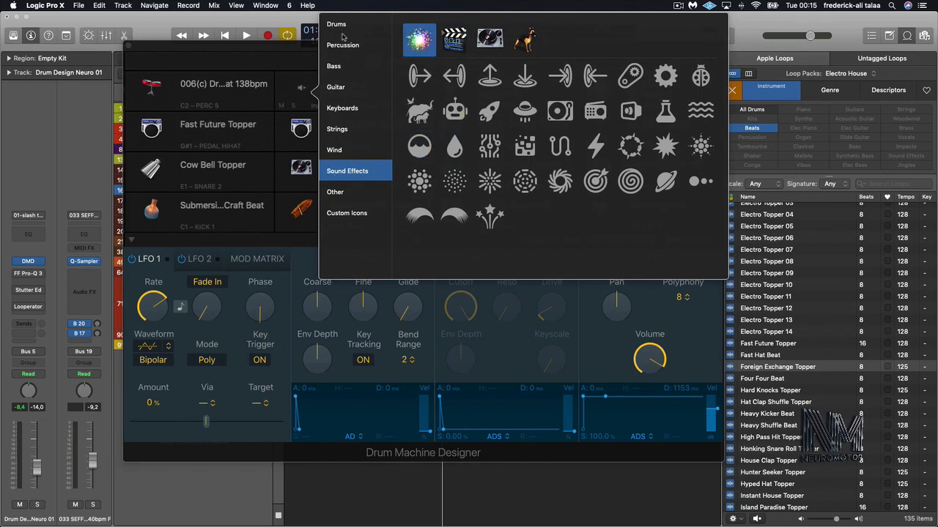
pyautogui.click(164, 61)
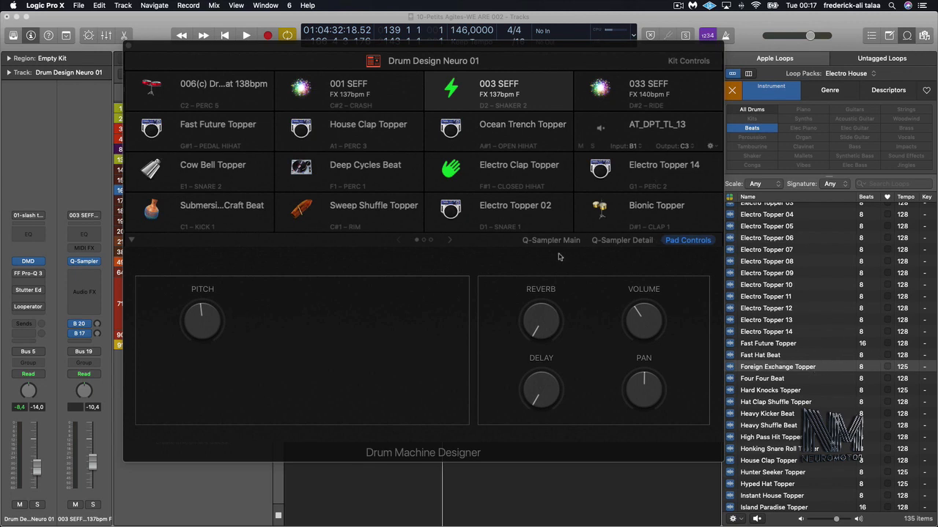
# Show the second pad page, then switch to Finder and open Music Related > Sample > Sample_PsyTRance on the Neuromotor Super safe drive.
pyautogui.click(451, 241)
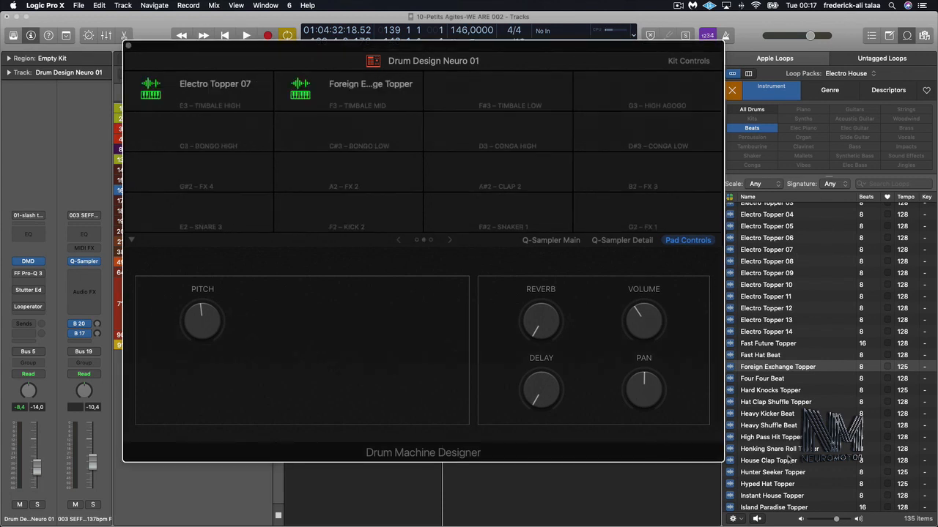
pyautogui.moveTo(635, 53); pyautogui.dragTo(565, 55)
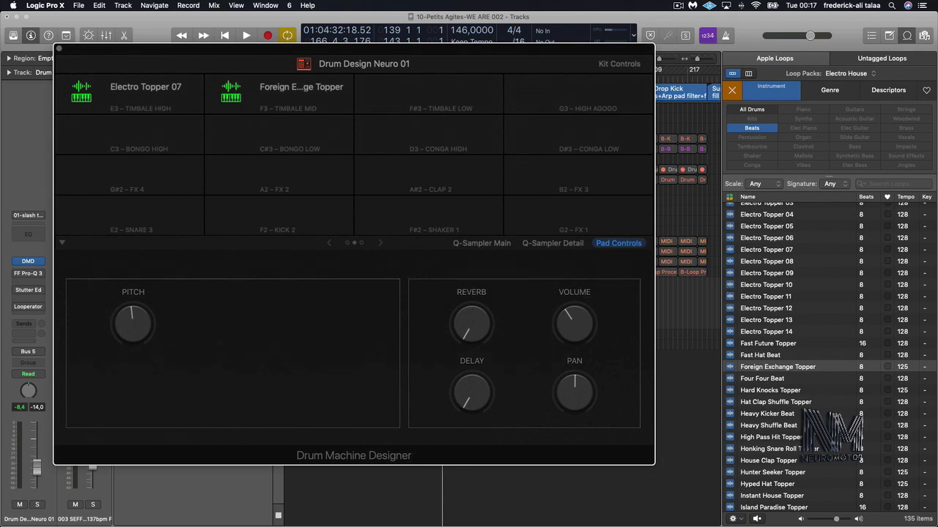
pyautogui.press('super+Tab')
pyautogui.press('super+n')
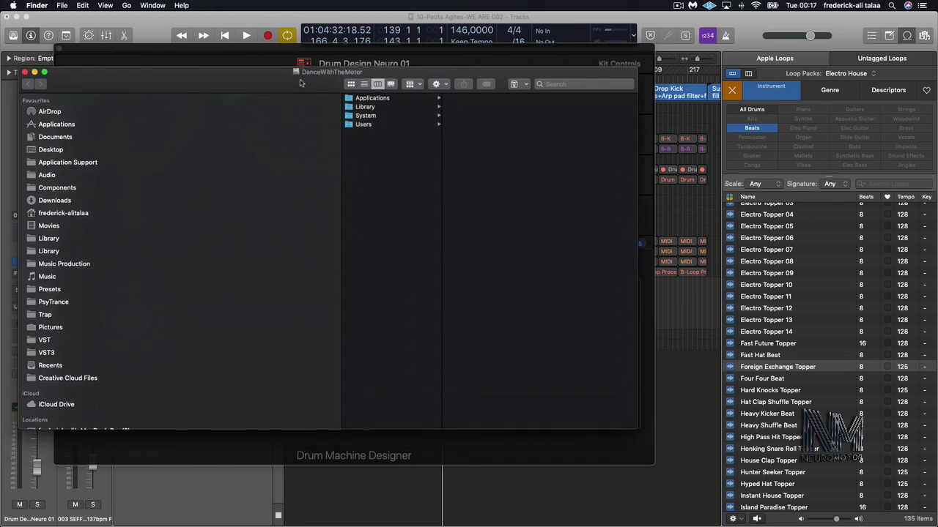
pyautogui.scroll(-5, 164, 388)
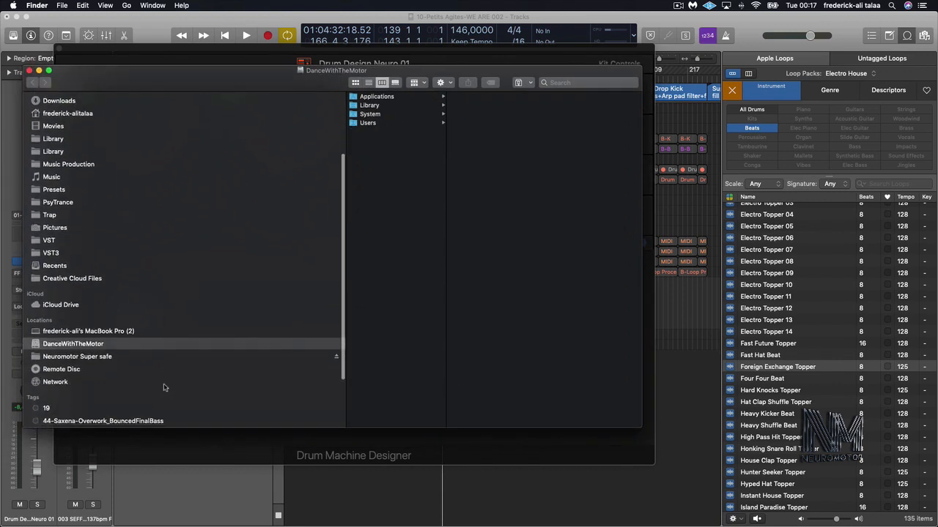
pyautogui.click(137, 360)
pyautogui.click(393, 115)
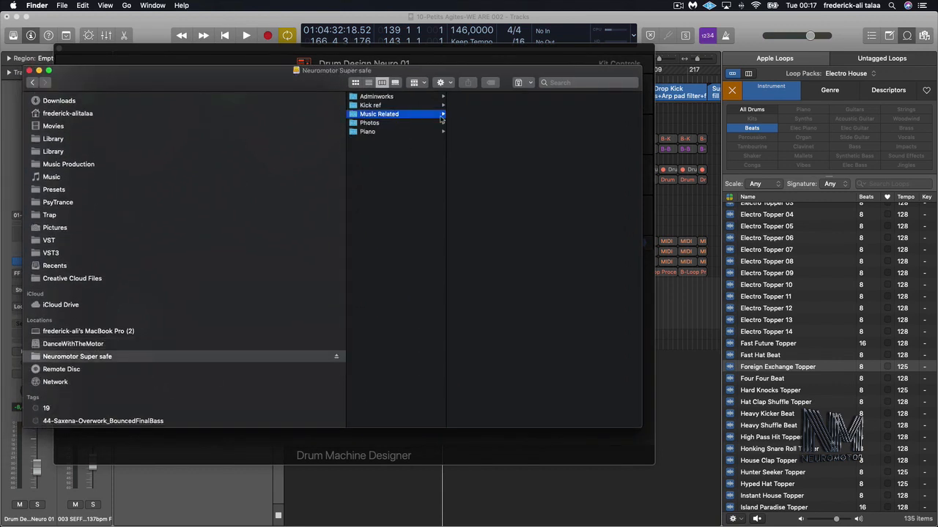
pyautogui.click(495, 194)
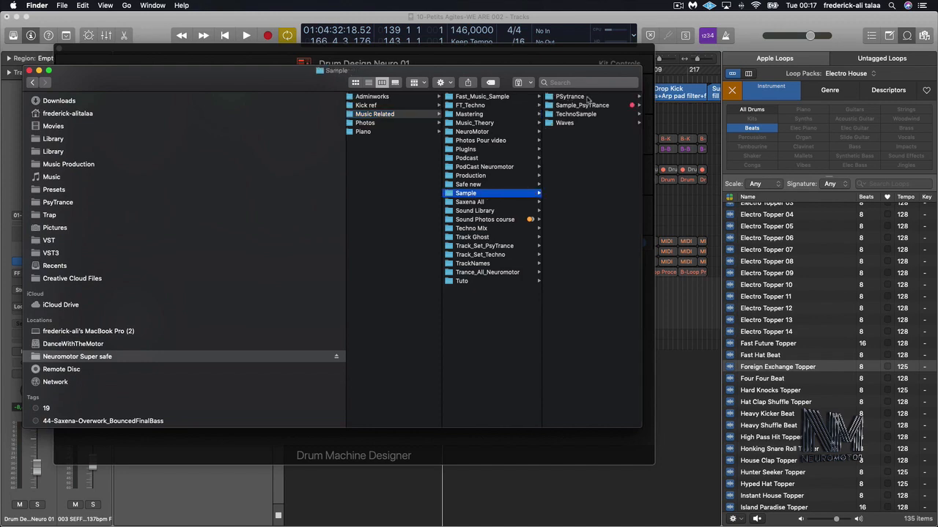
pyautogui.click(591, 106)
# Load the clap samples from 06 NP Clap to 011 Clap onto the empty pads from C#3 to C4 as Quick Samplers.
pyautogui.press('super+w')
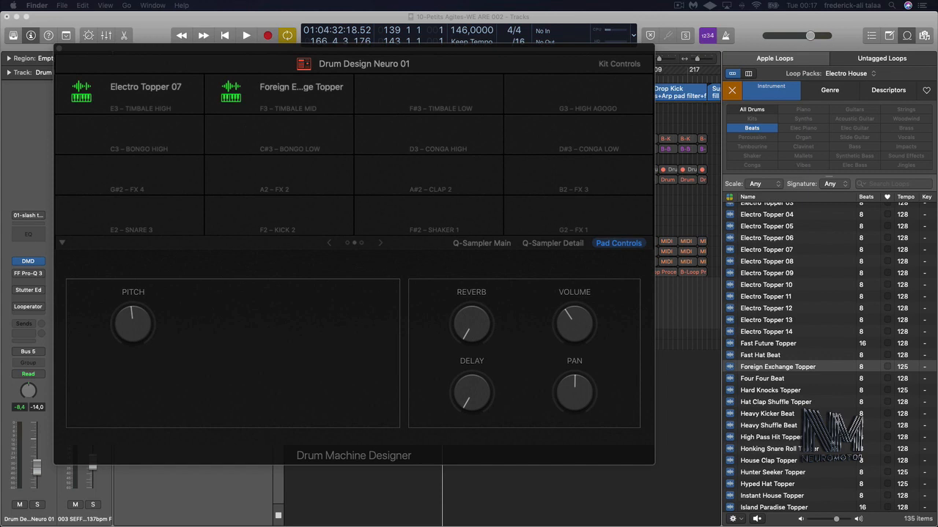
pyautogui.moveTo(52, 319); pyautogui.dragTo(285, 156)
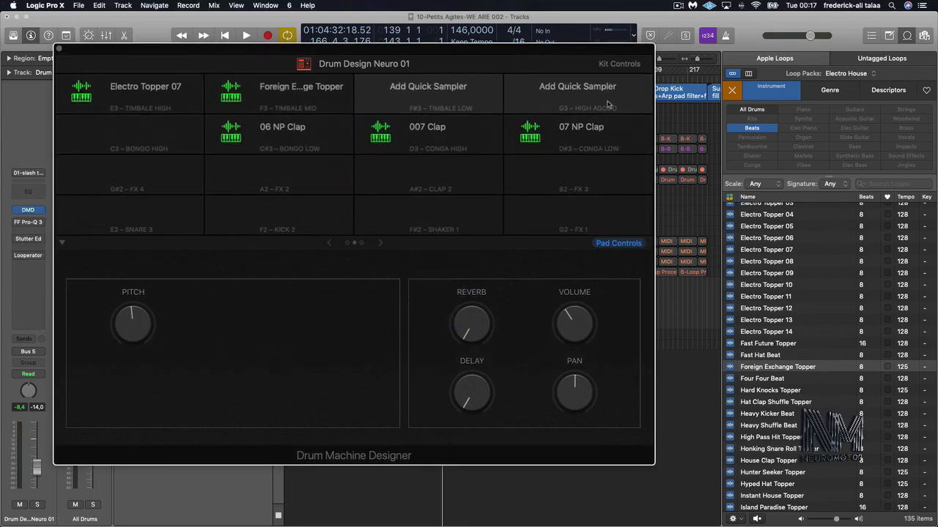
# Inspect the pad controls and Quick Sampler views of the newly loaded clap pads, including 007 Clap, 08 NP Clap and 008 Clap.
pyautogui.click(477, 136)
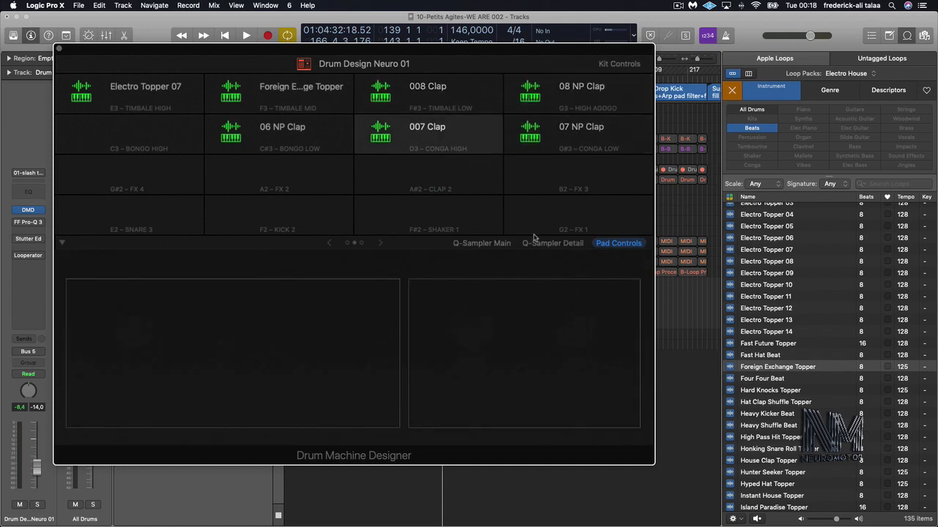
pyautogui.click(553, 242)
pyautogui.click(619, 244)
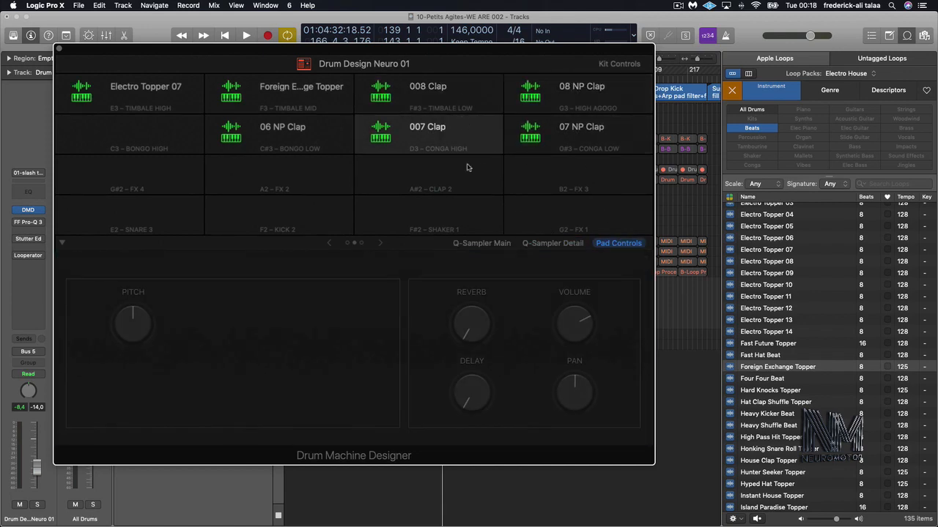
pyautogui.click(591, 107)
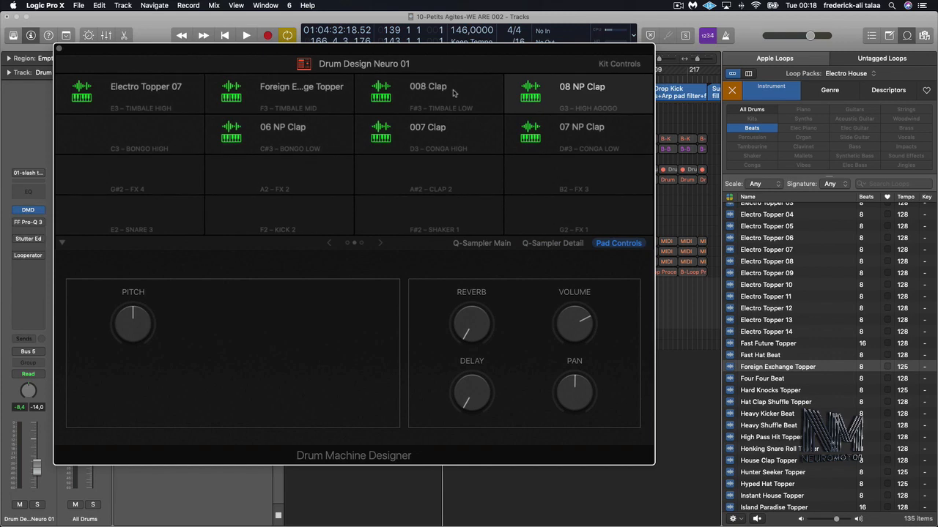
pyautogui.click(458, 91)
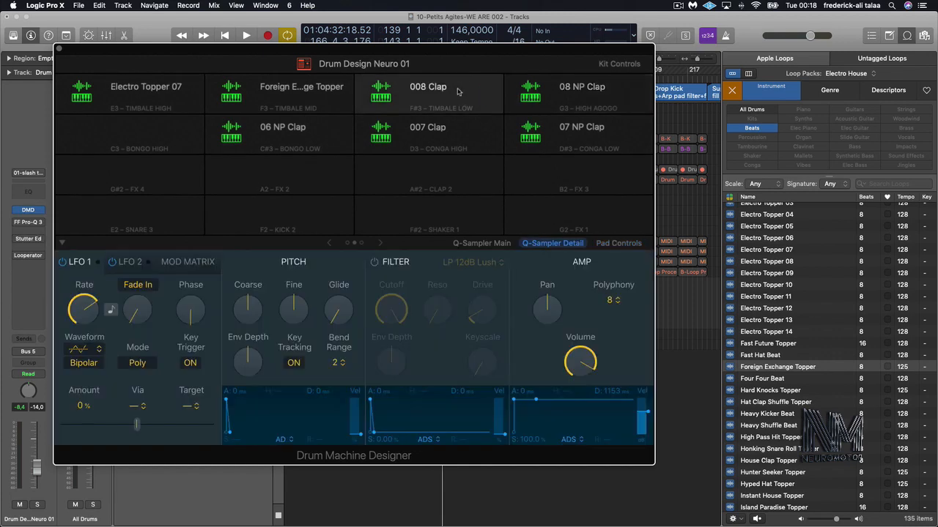
pyautogui.click(476, 245)
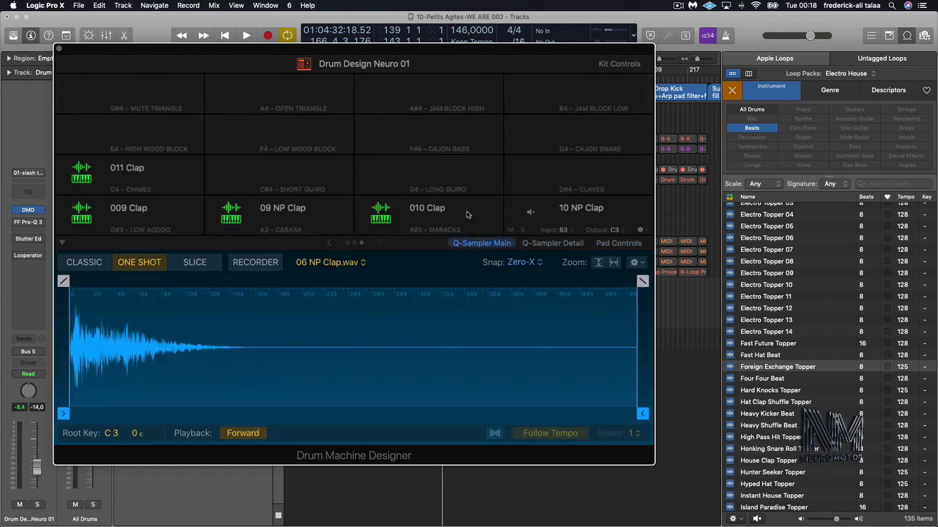
# Shorten the 010 Clap sample in Quick Sampler by moving its sample end to 0.054 s.
pyautogui.click(470, 213)
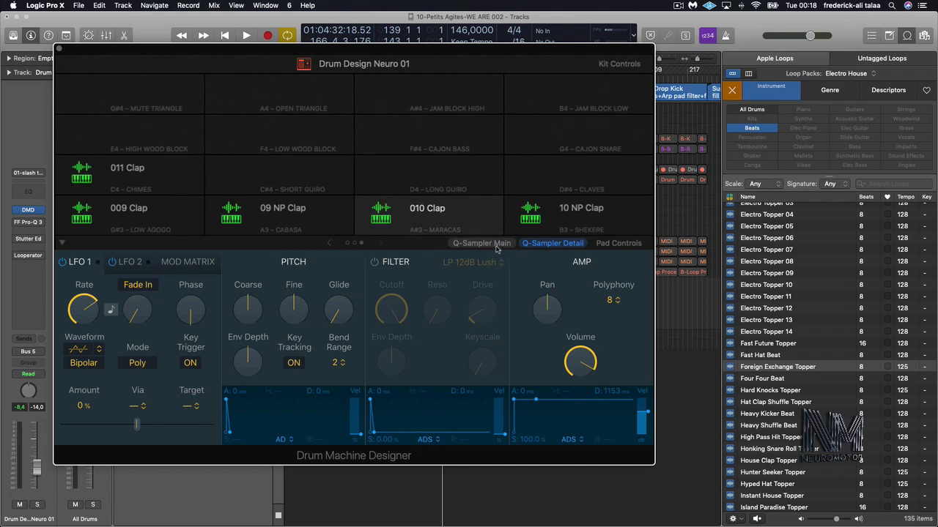
pyautogui.click(481, 243)
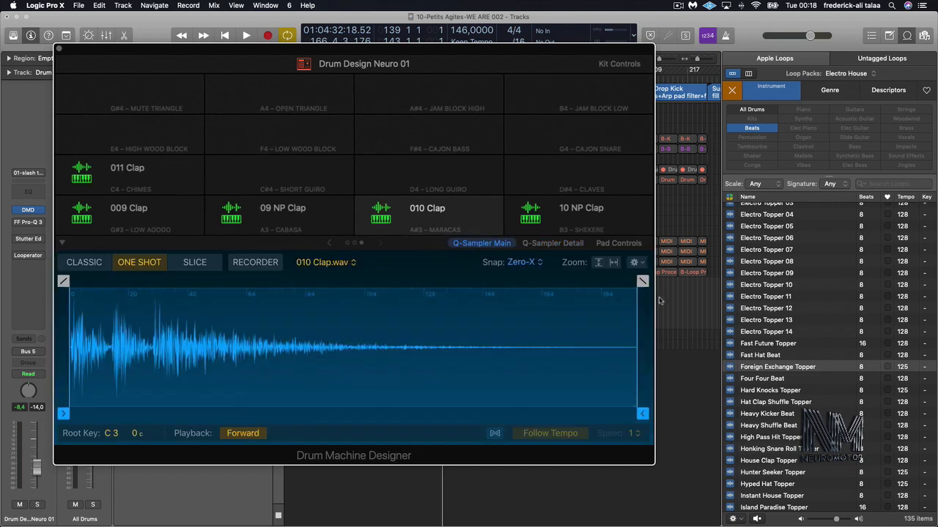
pyautogui.moveTo(636, 380)
pyautogui.mouseDown()
pyautogui.moveTo(110, 381)
pyautogui.moveTo(230, 382)
pyautogui.mouseUp()
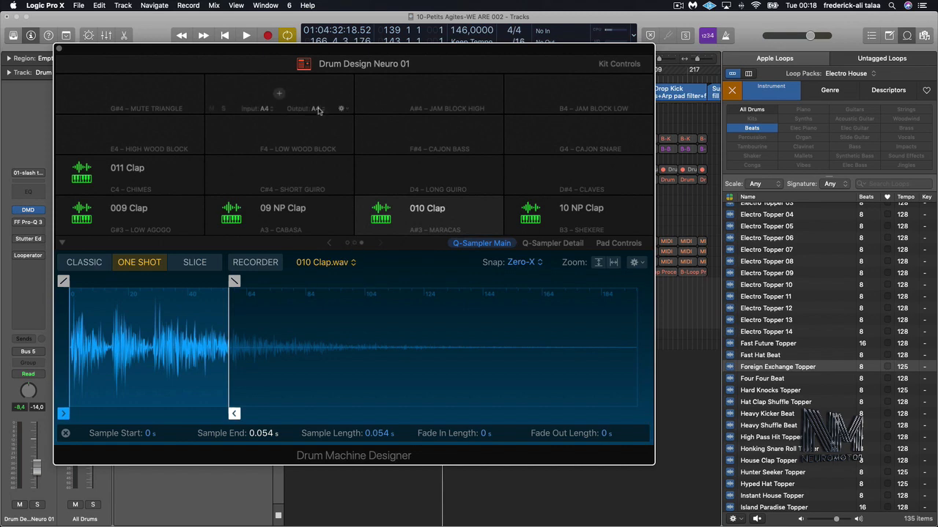
# Filter the loop browser to show only Pattern Loops across All Packs.
pyautogui.click(729, 198)
pyautogui.click(729, 198)
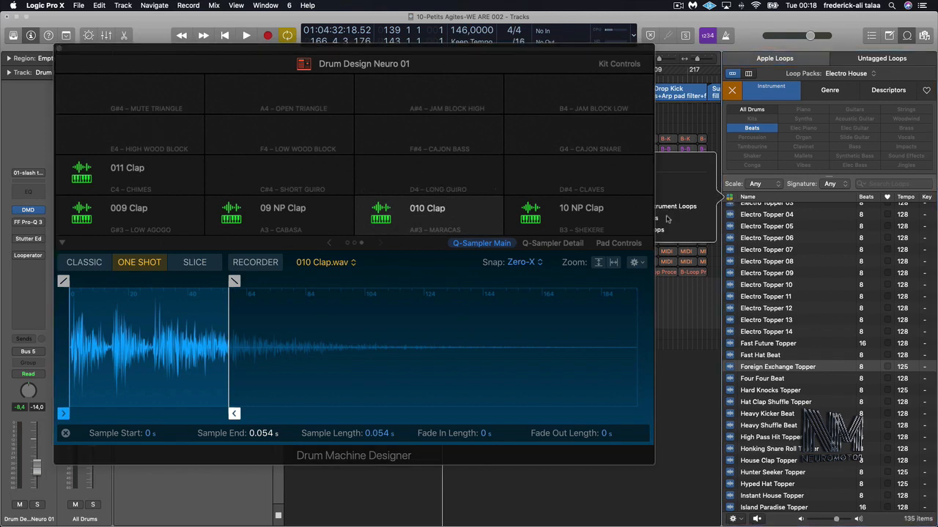
pyautogui.moveTo(608, 51); pyautogui.dragTo(524, 47)
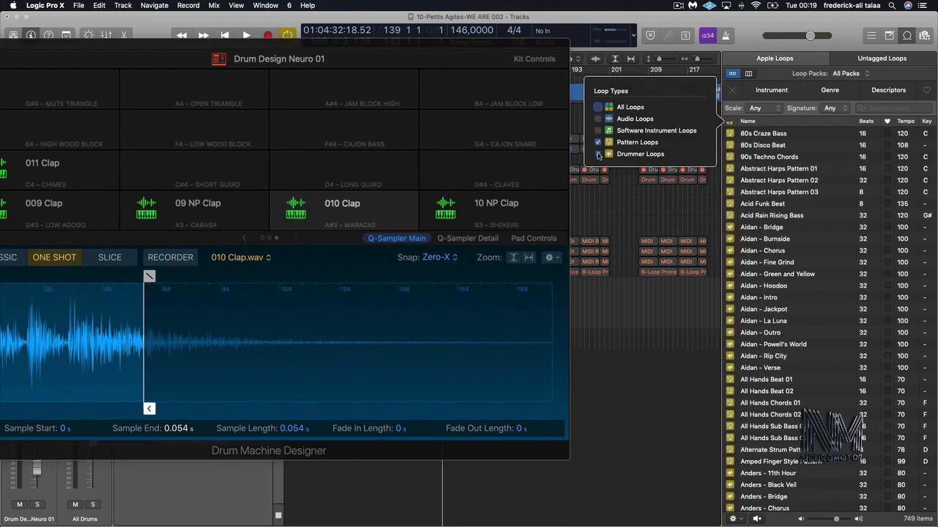
pyautogui.click(599, 155)
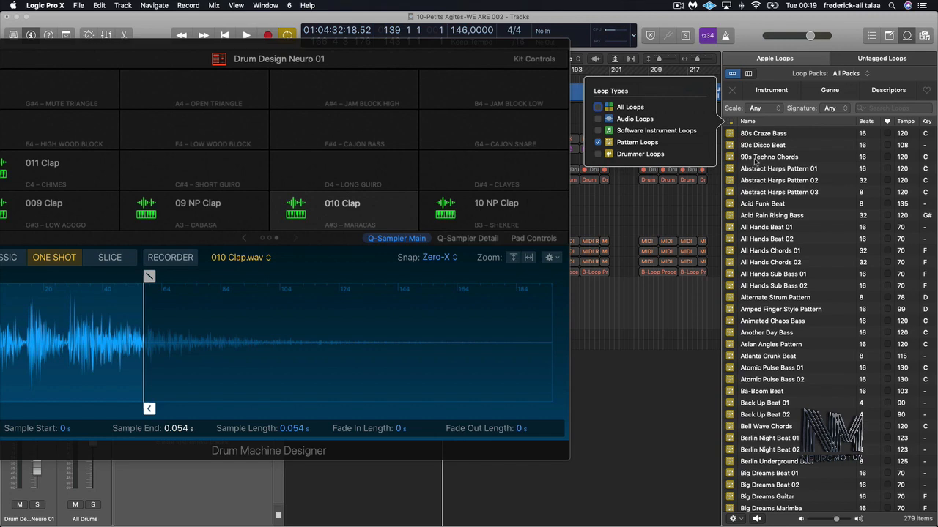
# Place the 90s Techno Chords pattern loop on the G4 Cajon Snare pad and display its waveform in Quick Sampler.
pyautogui.moveTo(756, 161); pyautogui.dragTo(491, 132)
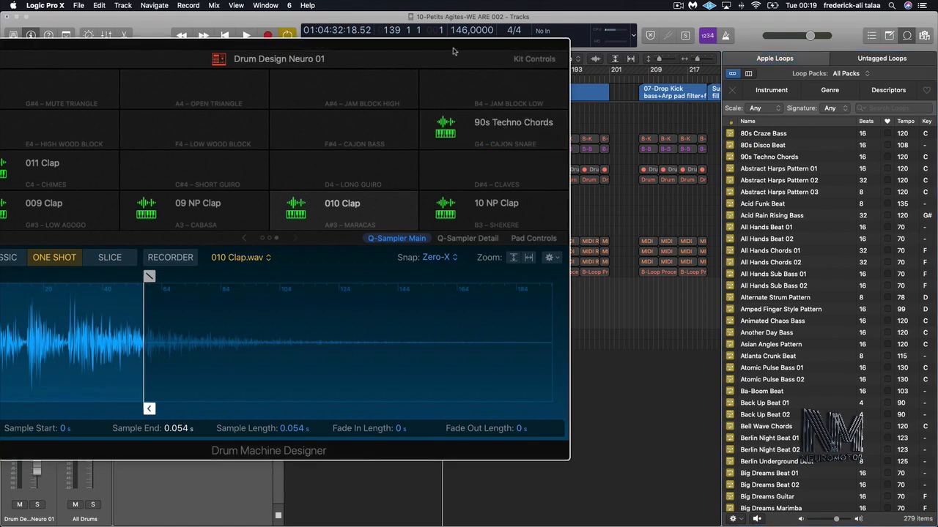
pyautogui.moveTo(453, 52); pyautogui.dragTo(538, 46)
pyautogui.click(578, 119)
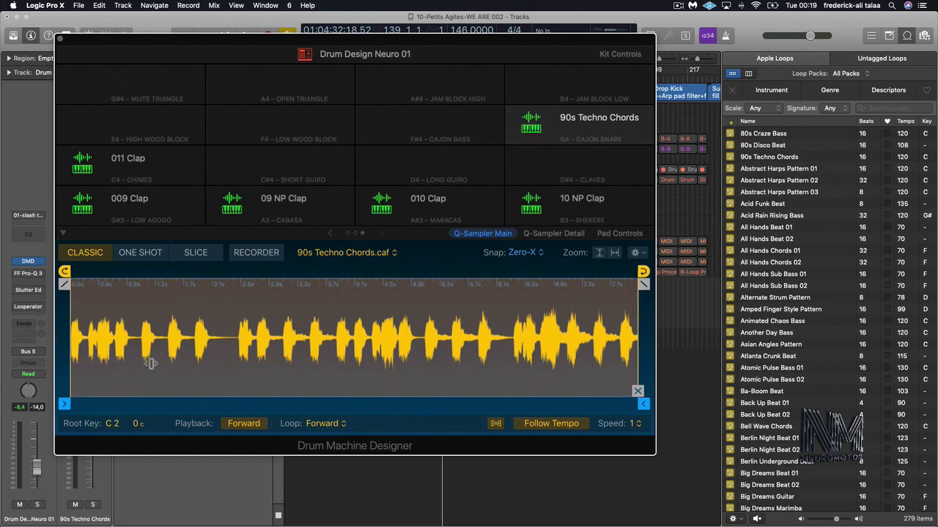
pyautogui.moveTo(298, 39); pyautogui.dragTo(293, 18)
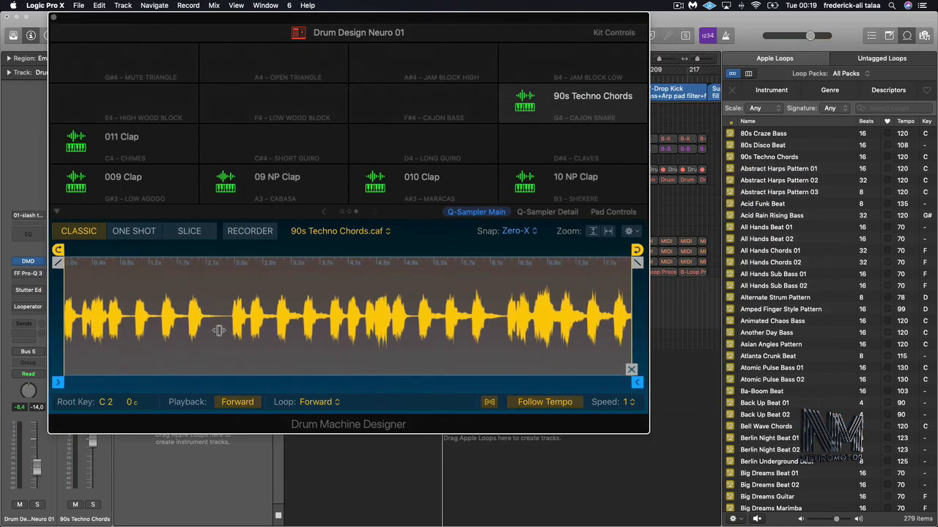
pyautogui.click(580, 110)
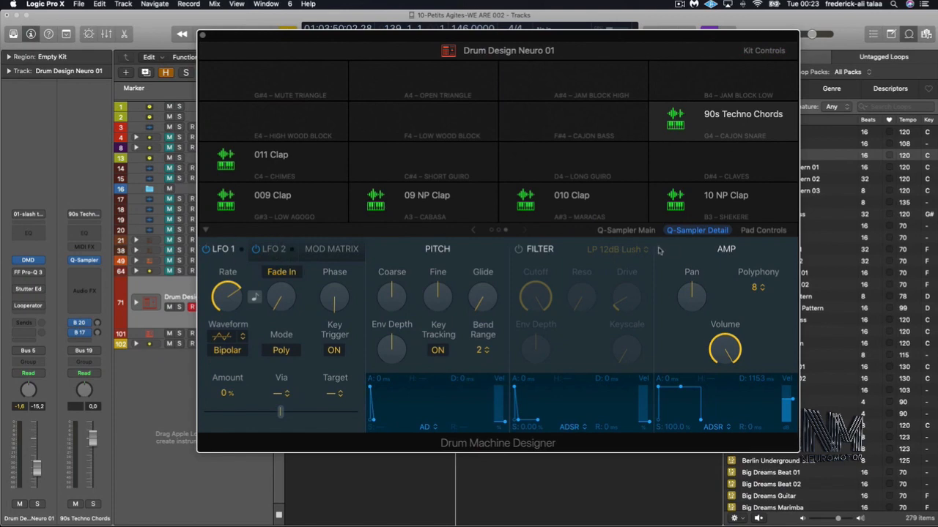
pyautogui.click(643, 232)
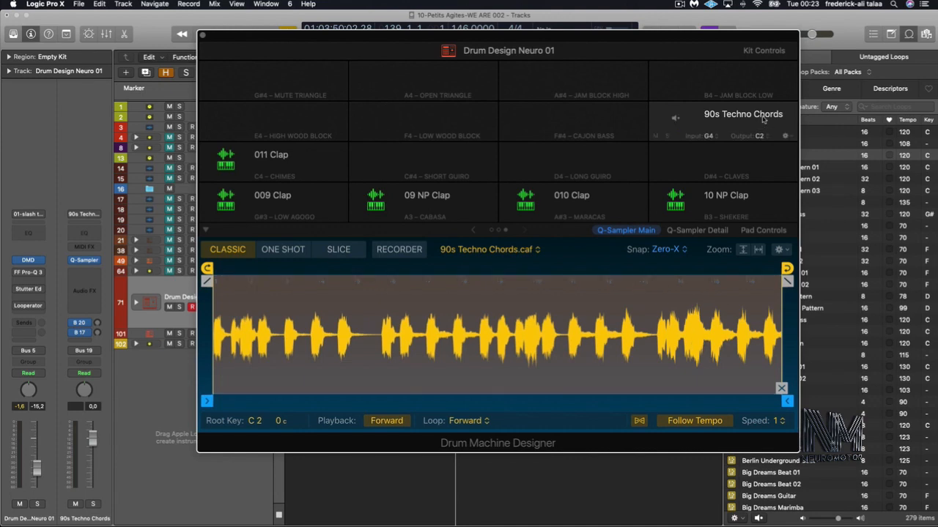
# Replace the loop on the G4 Cajon Snare pad with the Acid Funk Beat pattern loop and audition it.
pyautogui.moveTo(746, 61); pyautogui.dragTo(607, 63)
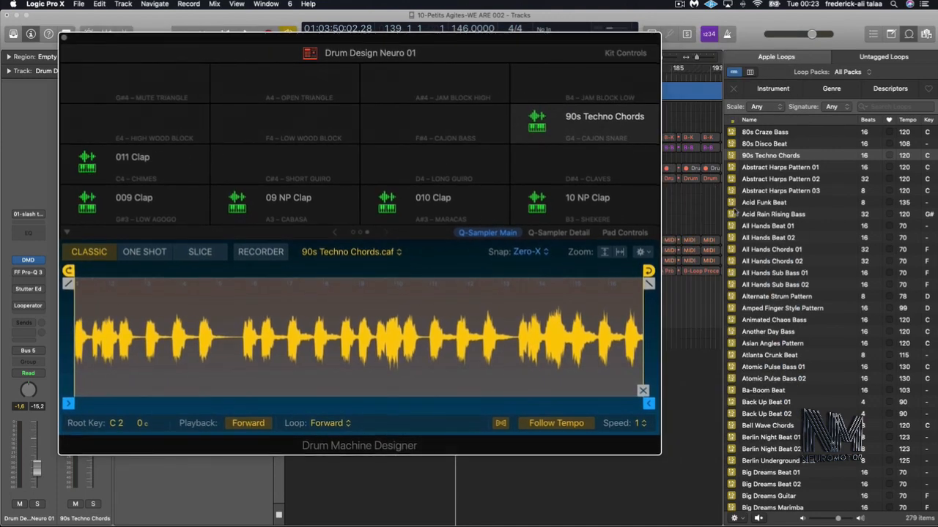
pyautogui.click(732, 203)
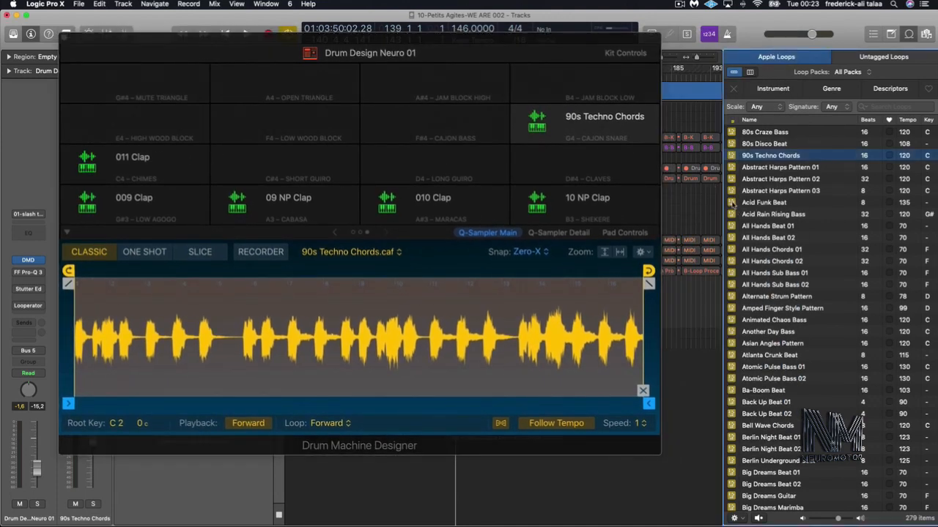
pyautogui.moveTo(732, 204); pyautogui.dragTo(613, 134)
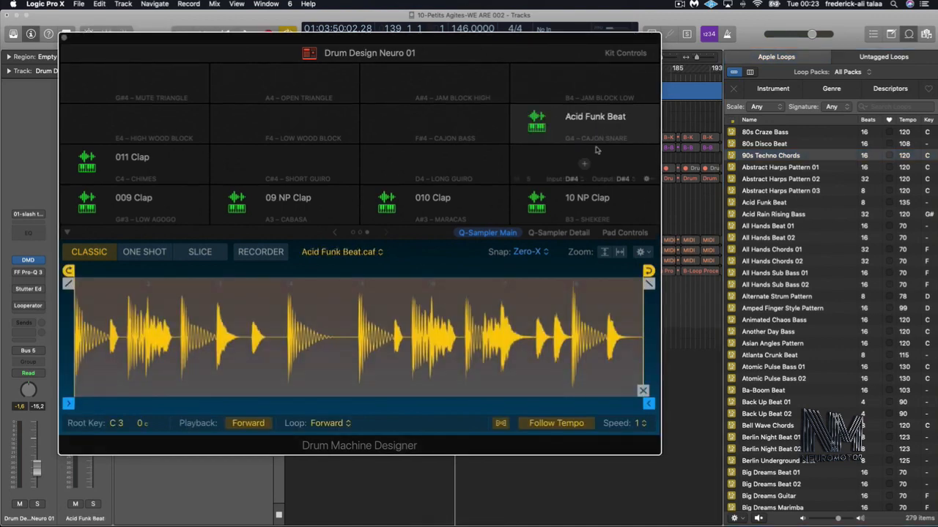
pyautogui.click(536, 121)
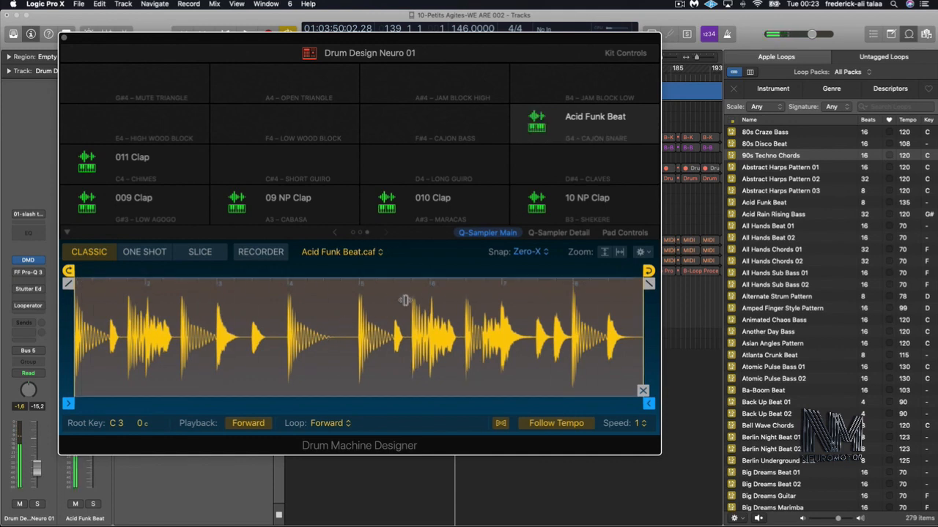
# Clear the G4 Cajon Snare pad that holds the Acid Funk Beat loop.
pyautogui.rightClick(595, 125)
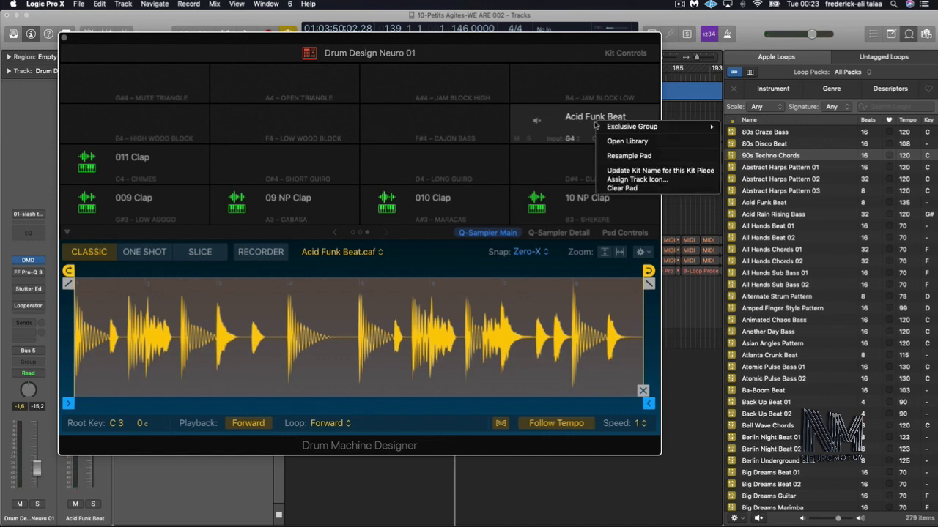
pyautogui.click(550, 152)
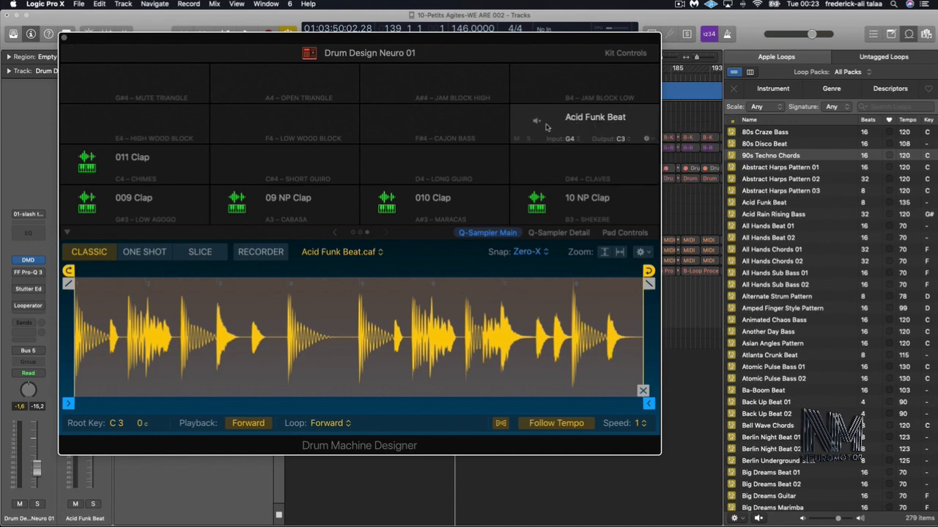
pyautogui.click(644, 139)
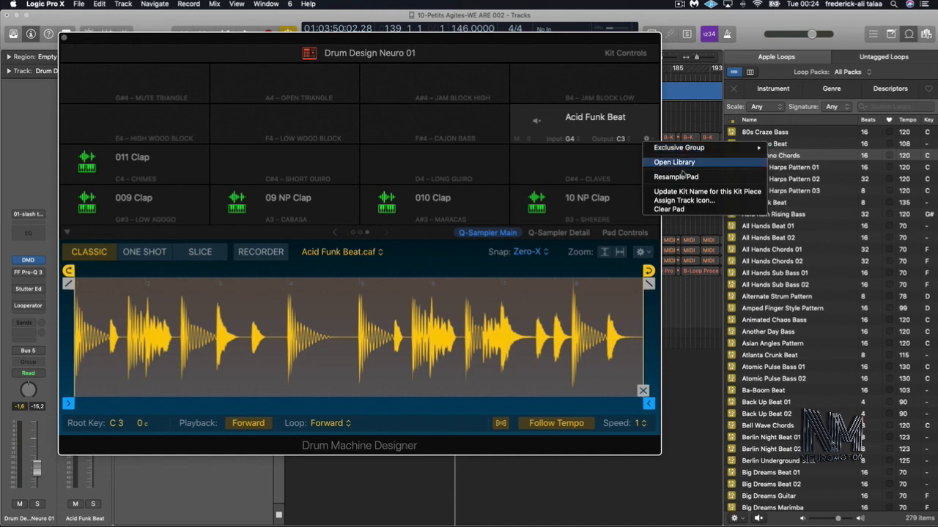
pyautogui.click(669, 209)
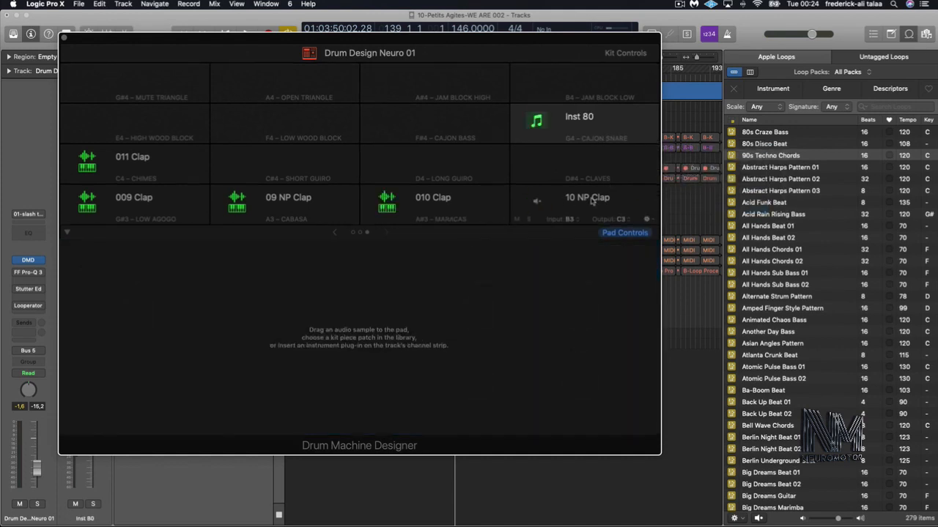
# Look at the options available for the 10 NP Clap pad and close the Drum Machine Designer window.
pyautogui.click(599, 205)
pyautogui.click(646, 219)
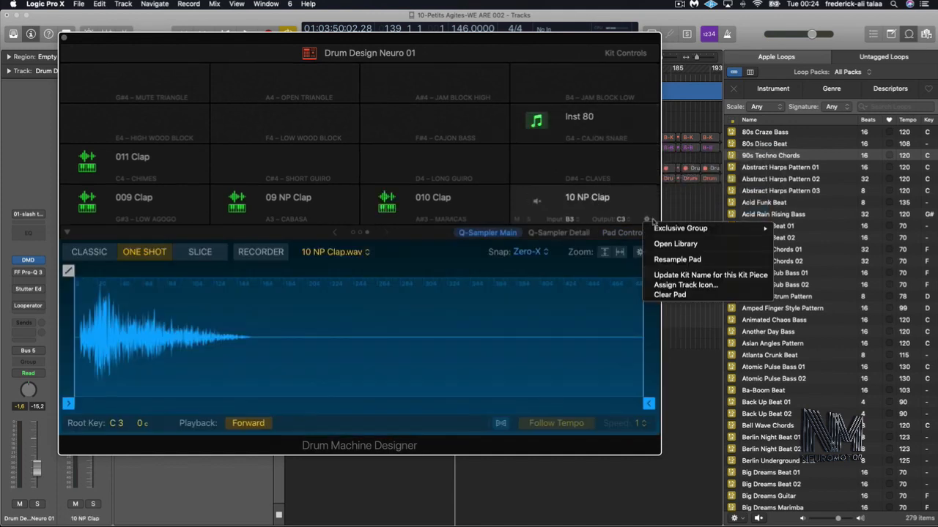
pyautogui.click(553, 198)
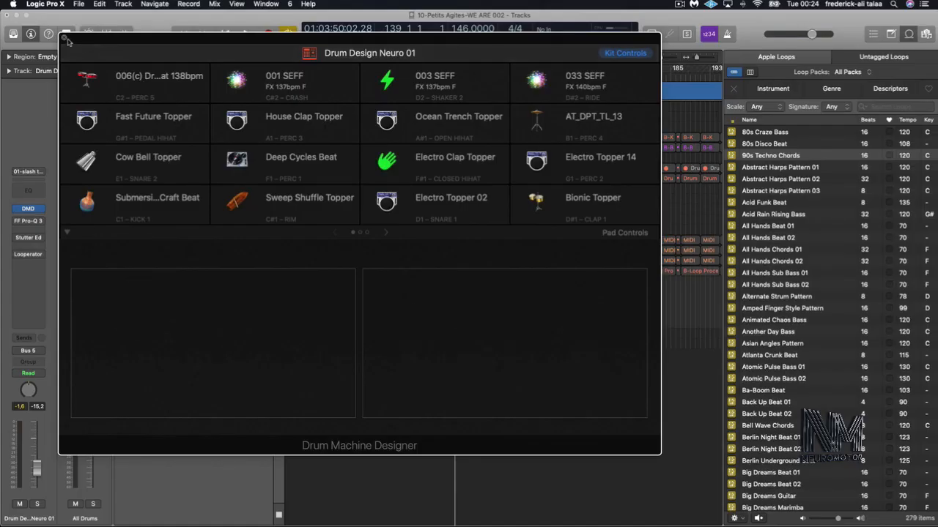
pyautogui.click(64, 40)
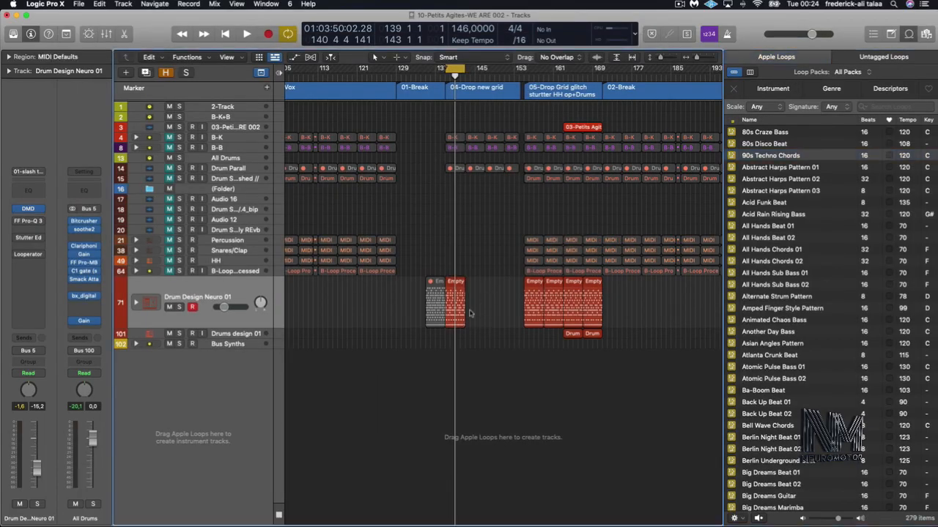
# Show the Drum Design Neuro 01 pattern region under the 04-Drop new grid marker in the Step Sequencer, with the editor area enlarged.
pyautogui.rightClick(486, 294)
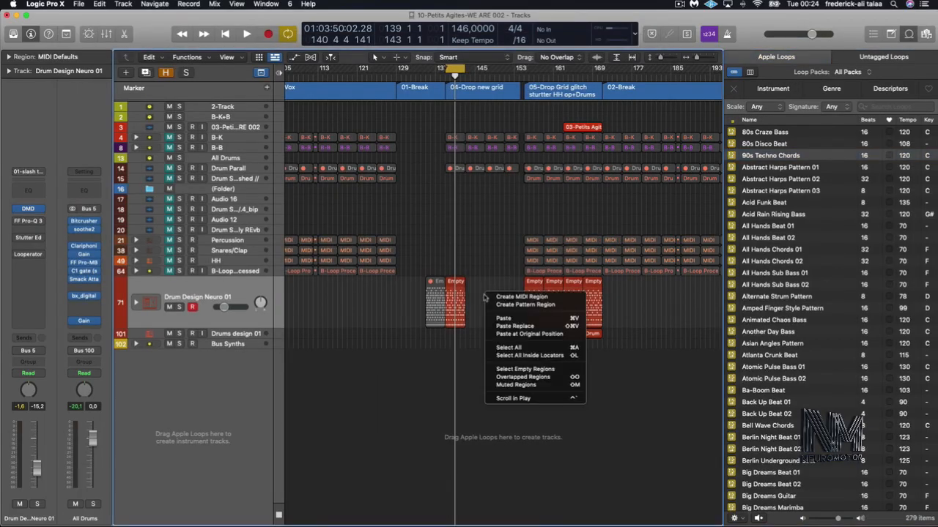
pyautogui.click(484, 274)
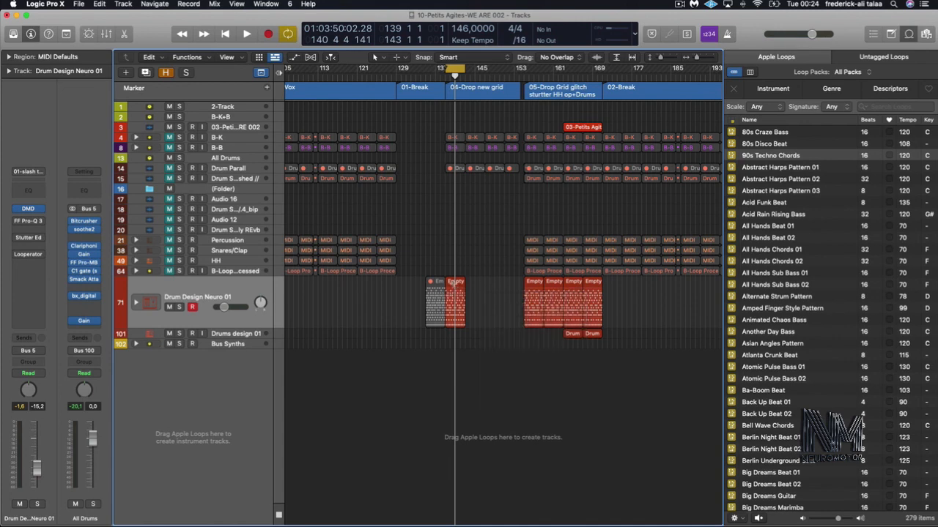
pyautogui.doubleClick(454, 287)
pyautogui.press('f')
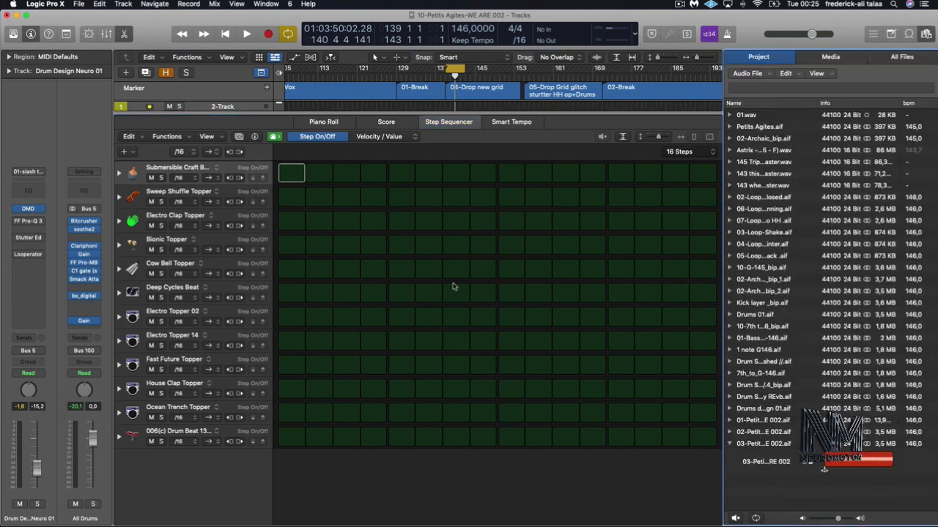
pyautogui.press('f')
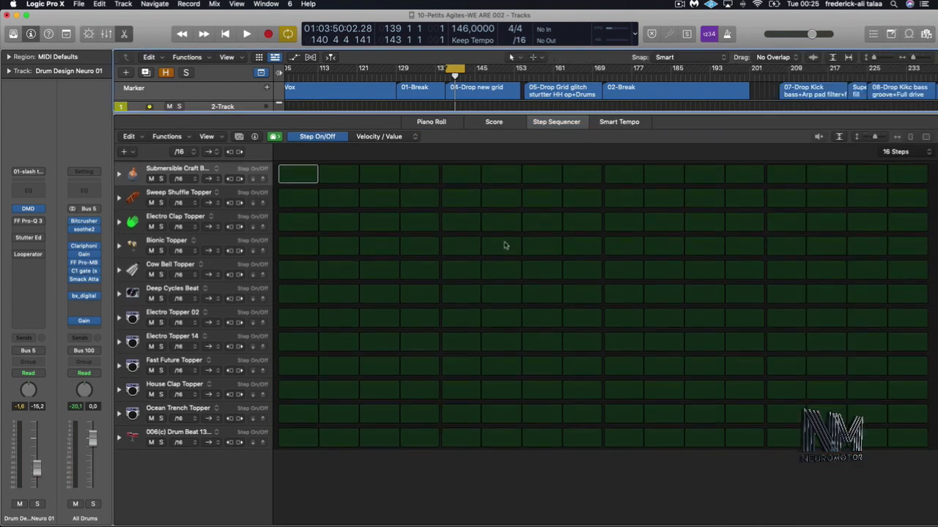
pyautogui.press('p')
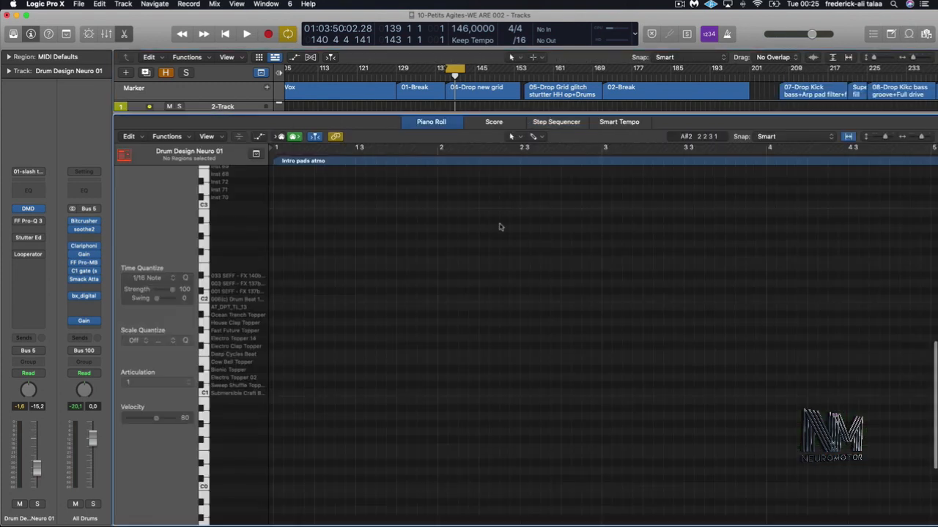
pyautogui.press('p')
pyautogui.doubleClick(459, 294)
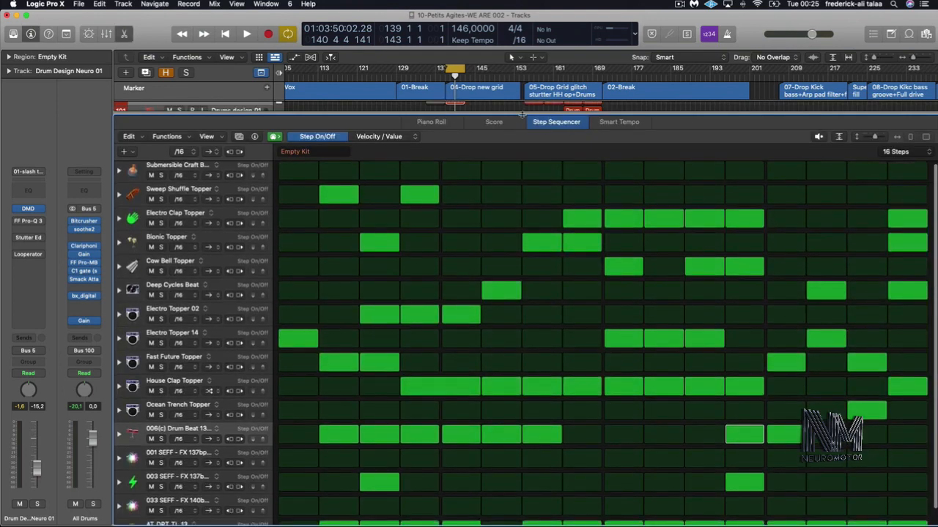
pyautogui.moveTo(522, 115); pyautogui.dragTo(522, 93)
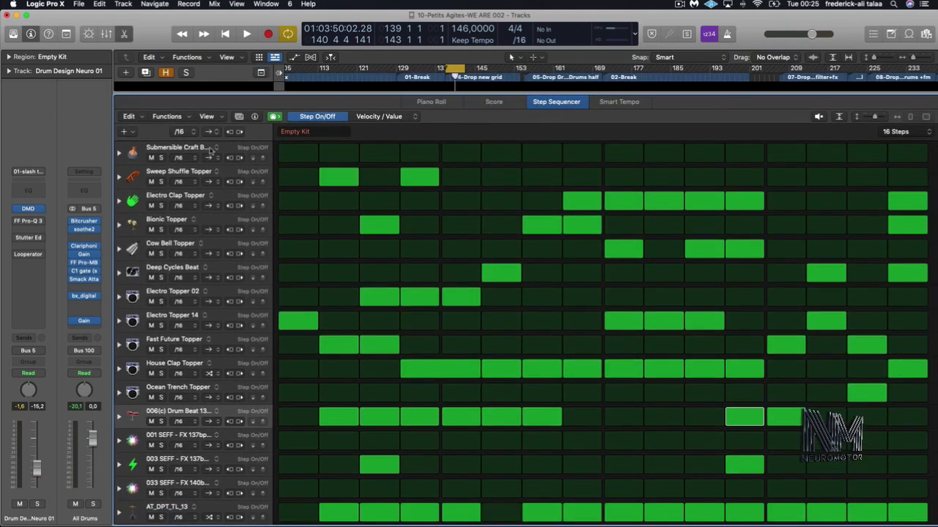
# Fill the Submersible Craft Beat row with active steps and erase all of them except steps 13 and 14.
pyautogui.click(247, 147)
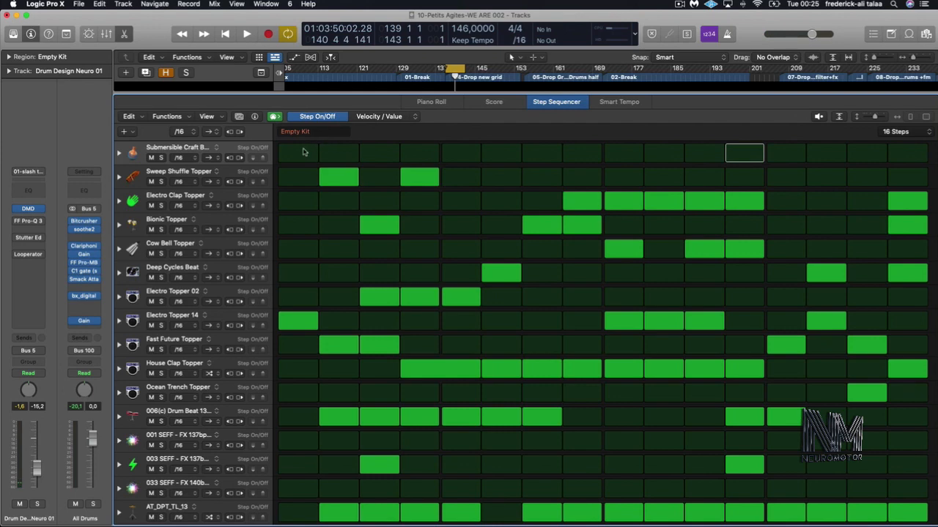
pyautogui.moveTo(301, 152); pyautogui.dragTo(917, 156)
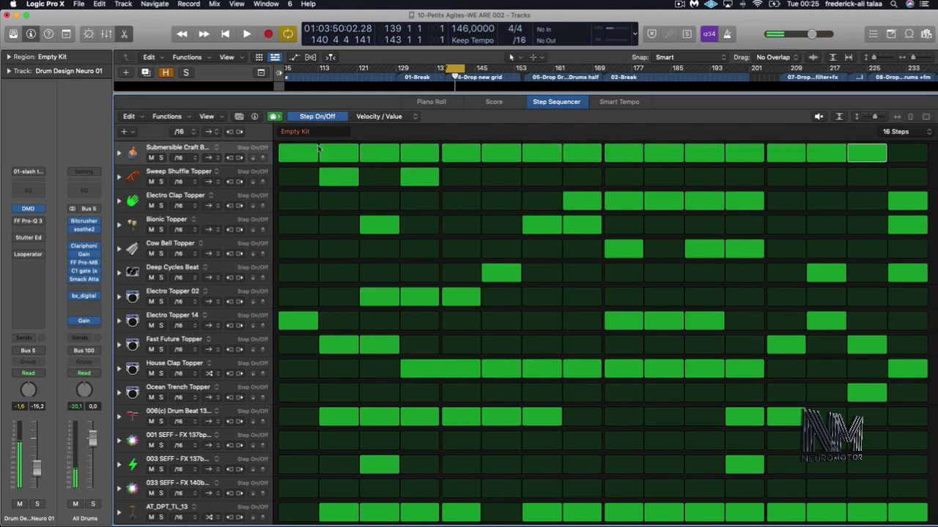
pyautogui.moveTo(288, 149); pyautogui.dragTo(881, 155)
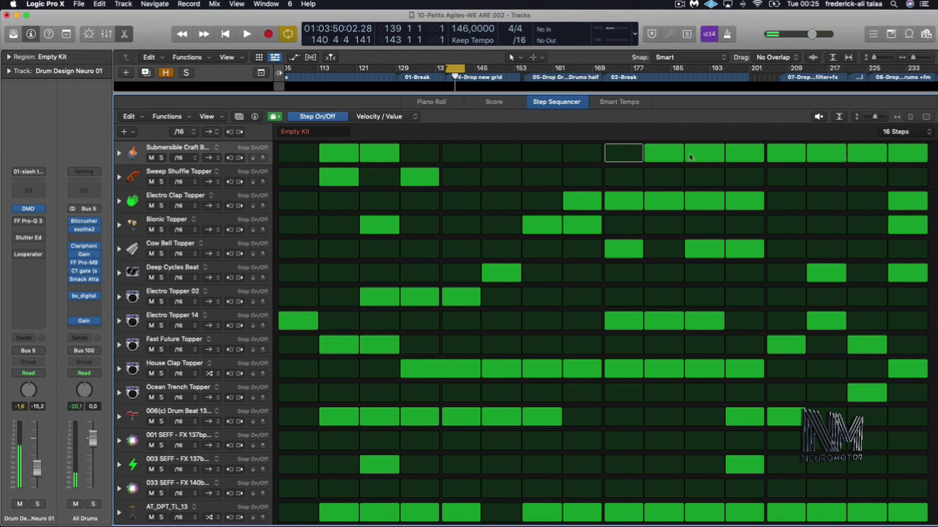
pyautogui.click(655, 155)
pyautogui.moveTo(717, 155)
pyautogui.mouseDown()
pyautogui.moveTo(862, 155)
pyautogui.moveTo(664, 156)
pyautogui.mouseUp()
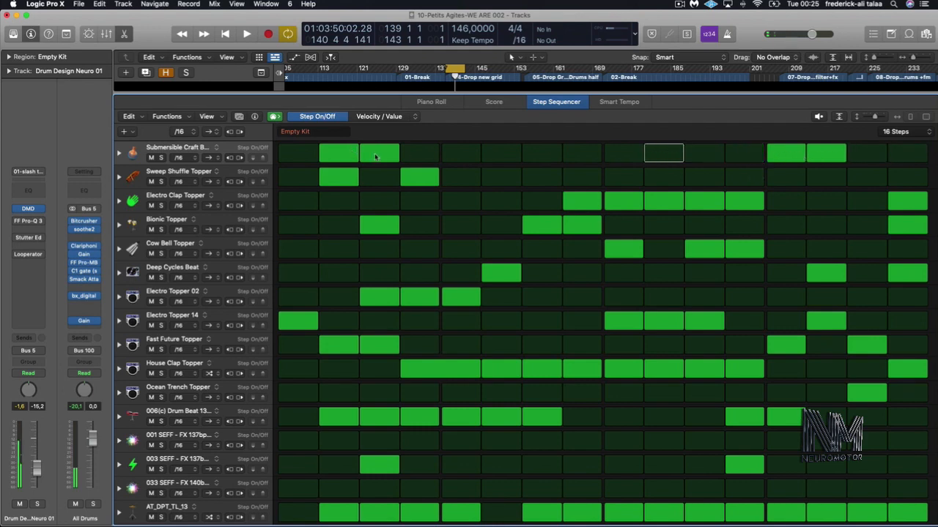
pyautogui.moveTo(348, 160); pyautogui.dragTo(388, 157)
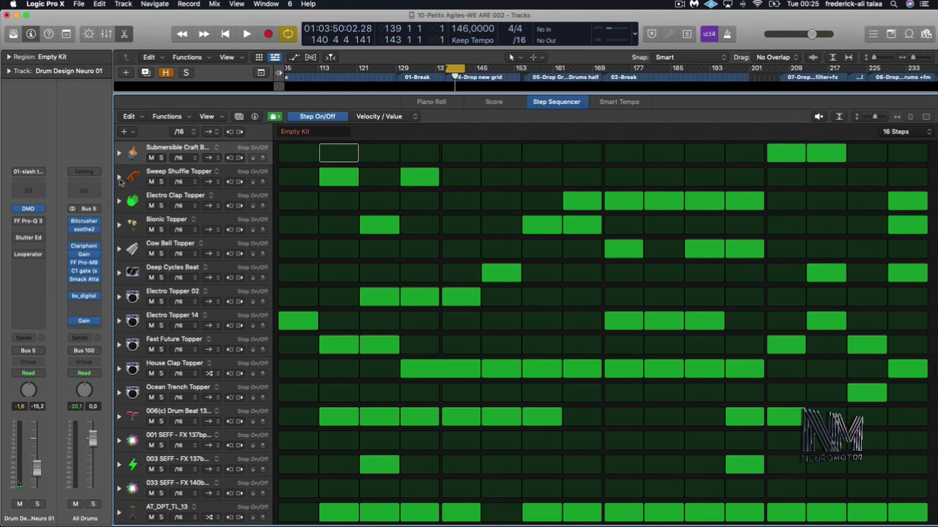
# Expand the Sweep Shuffle Topper row's subrows and set the velocity of steps 2 and 4 to 75.
pyautogui.click(119, 178)
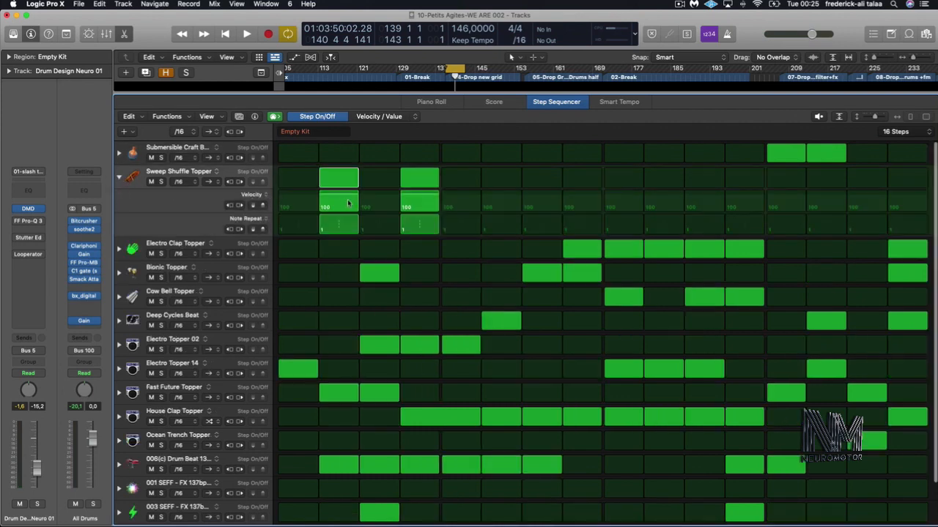
pyautogui.moveTo(348, 204); pyautogui.dragTo(417, 202)
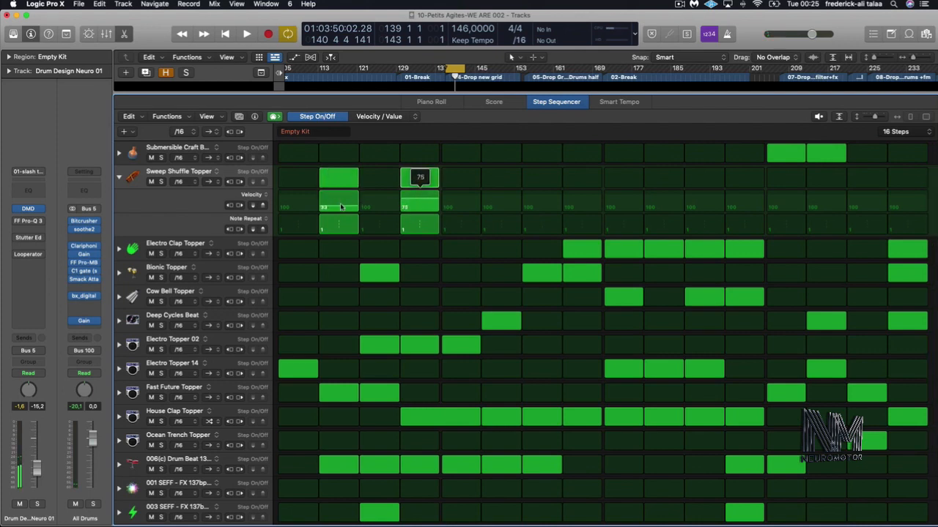
pyautogui.moveTo(265, 224); pyautogui.dragTo(246, 222)
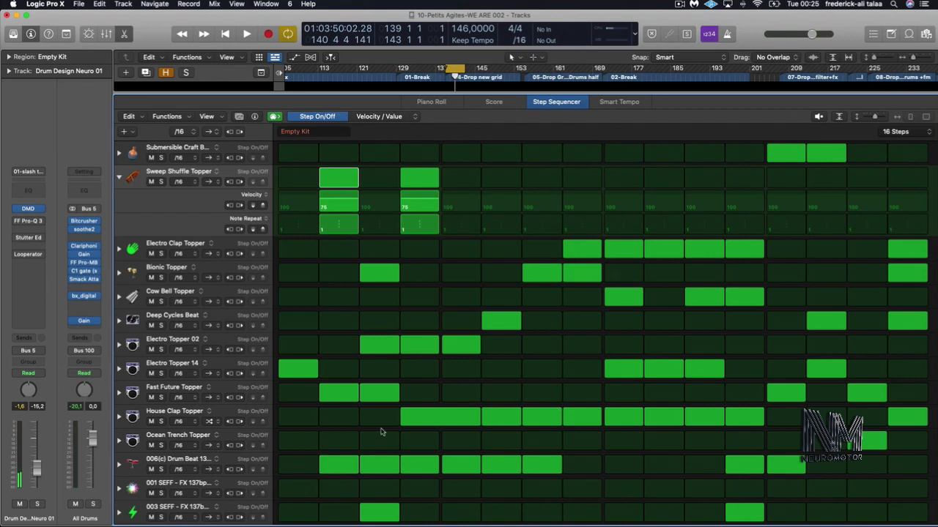
# Expand the AT_DPT_TL_13 row's subrows and set the note repeat of step 11 to 6.
pyautogui.scroll(-3, 380, 432)
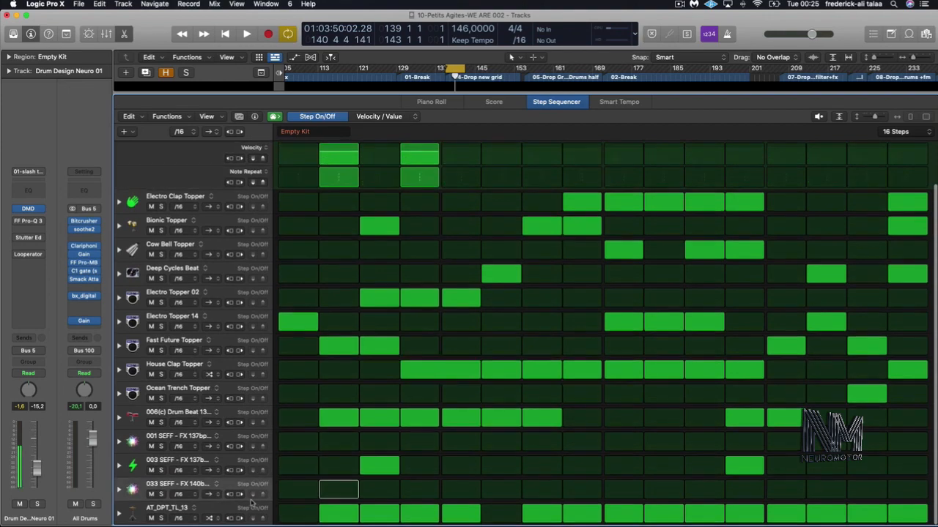
pyautogui.click(251, 509)
pyautogui.scroll(-1, 416, 455)
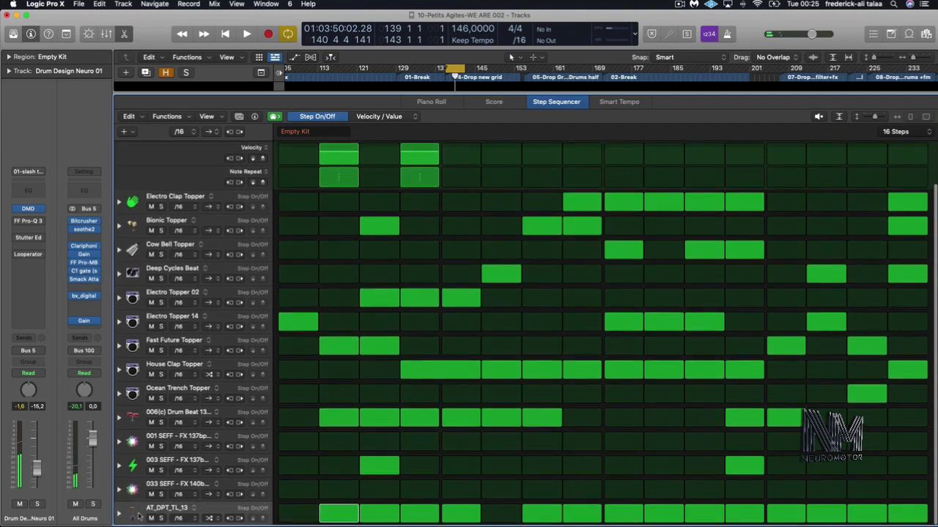
pyautogui.click(120, 516)
pyautogui.scroll(-3, 336, 428)
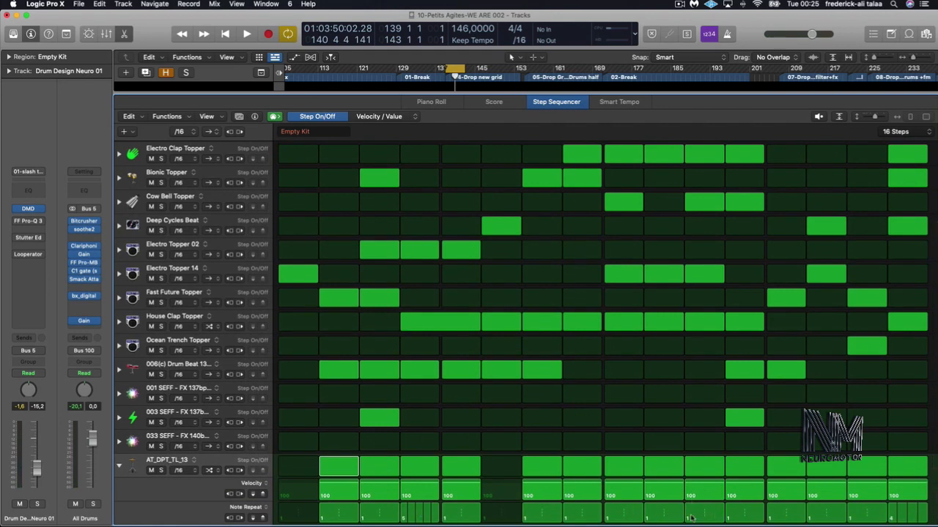
pyautogui.moveTo(696, 520); pyautogui.dragTo(707, 518)
# Solo the AT_DPT_TL_13 row and play the pattern briefly to hear its note repeats.
pyautogui.click(161, 470)
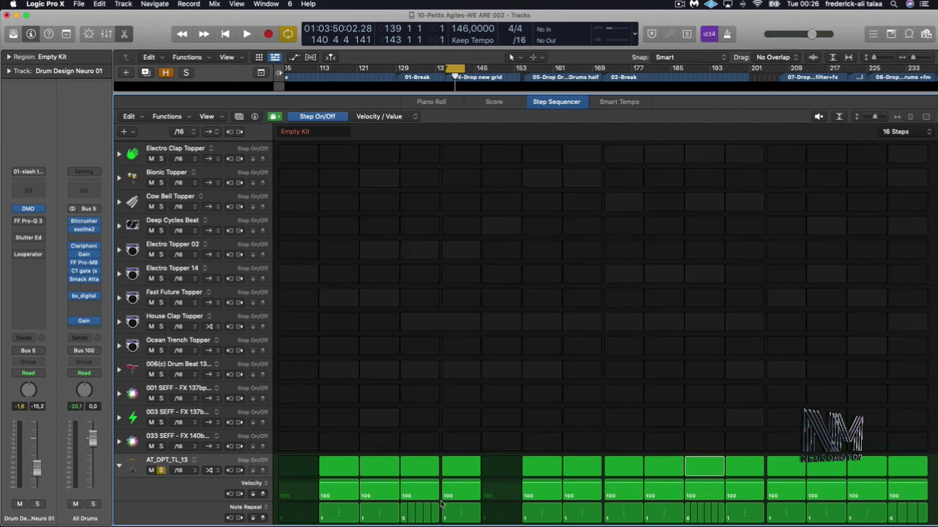
pyautogui.press('space')
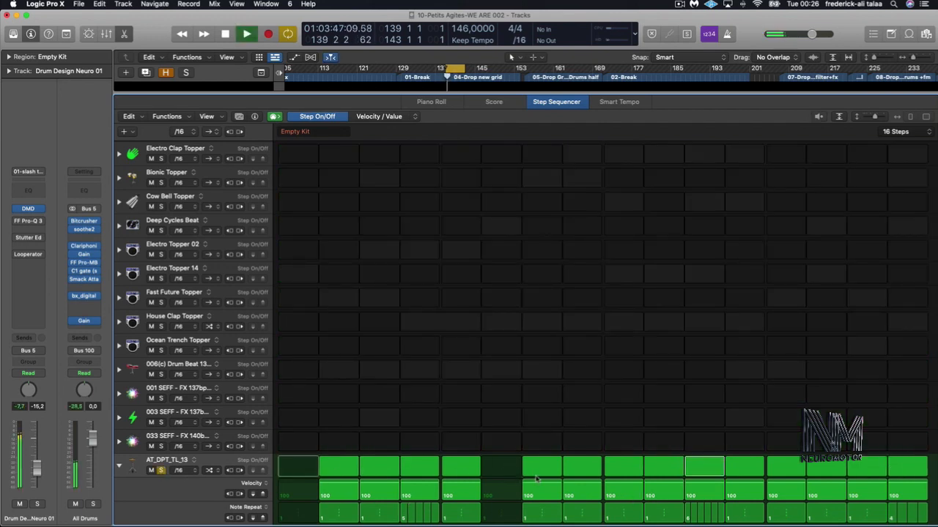
pyautogui.press('space')
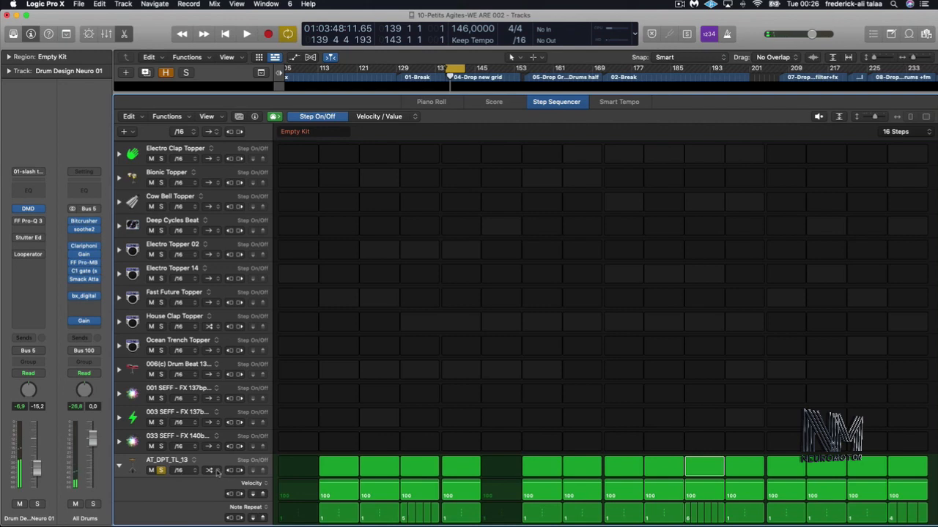
# Set the AT_DPT_TL_13 row's playback mode to forward and play the pattern to audition it.
pyautogui.click(214, 471)
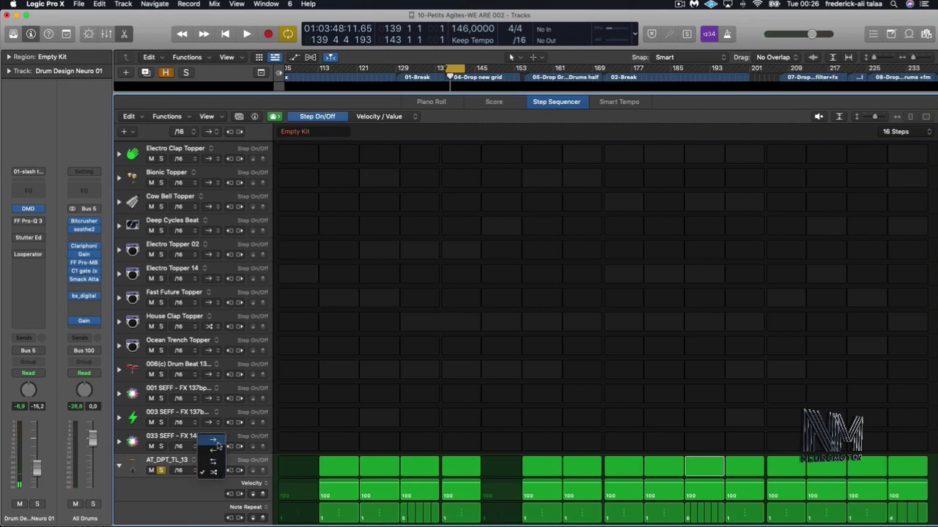
pyautogui.click(217, 442)
pyautogui.press('space')
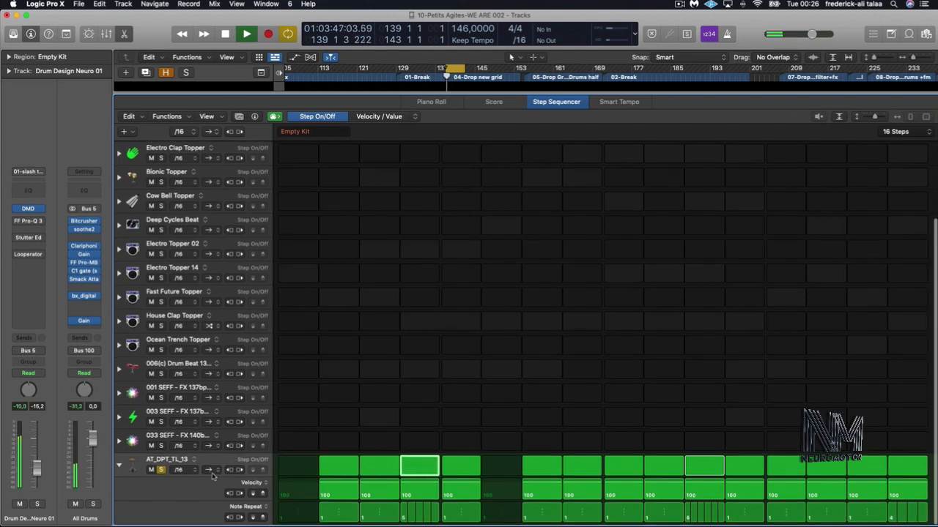
pyautogui.press('space')
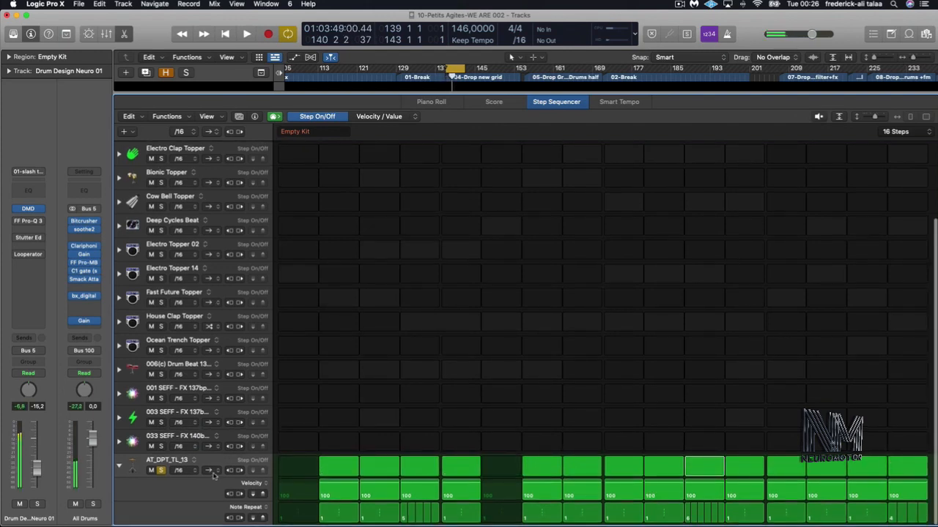
# Set the AT_DPT_TL_13 row's playback mode to backward and play the pattern to audition it.
pyautogui.click(213, 473)
pyautogui.click(213, 484)
pyautogui.press('space')
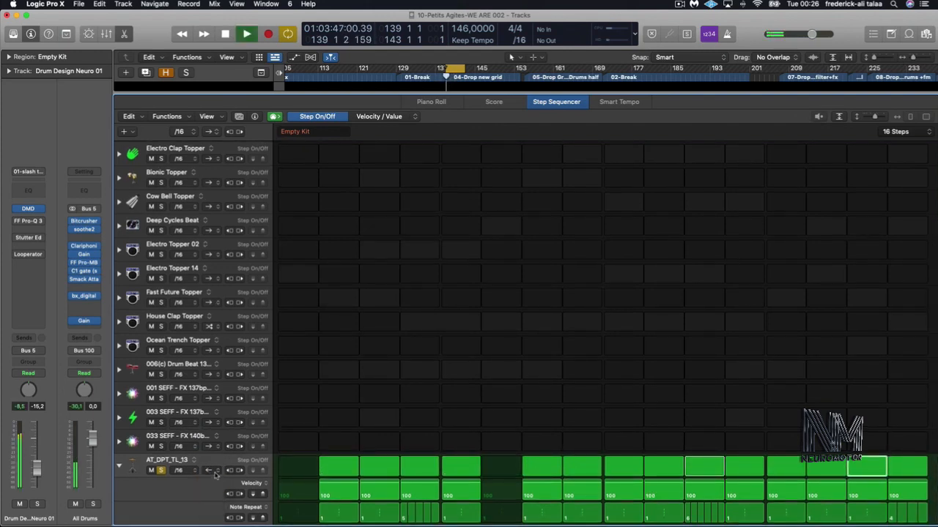
pyautogui.press('space')
# Set the AT_DPT_TL_13 row's playback mode to ping-pong and play the pattern to audition it.
pyautogui.click(213, 473)
pyautogui.click(213, 484)
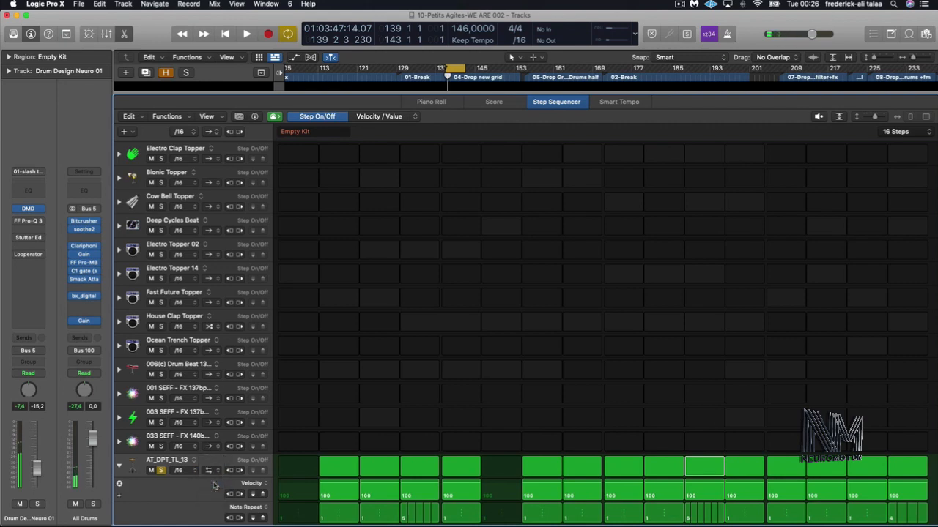
pyautogui.press('space')
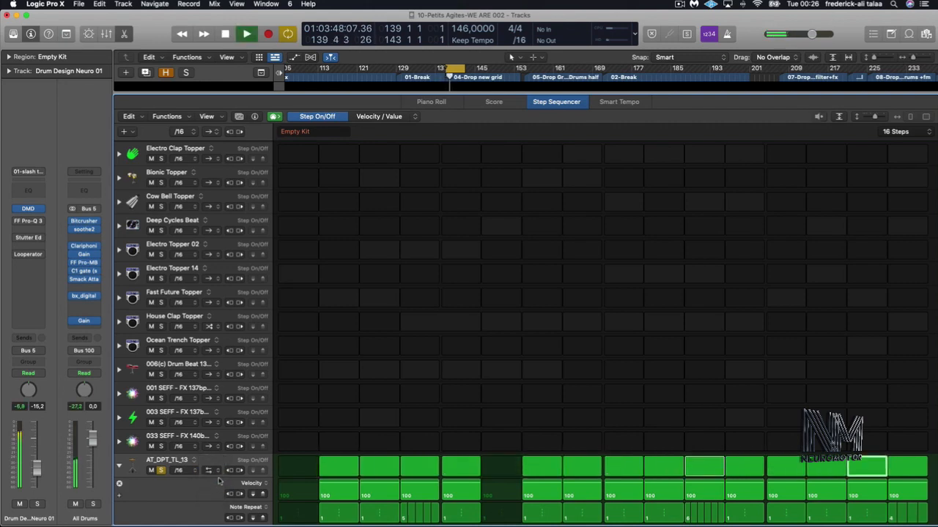
pyautogui.press('space')
# Set the AT_DPT_TL_13 row's playback mode to random and play the pattern to audition it.
pyautogui.click(209, 473)
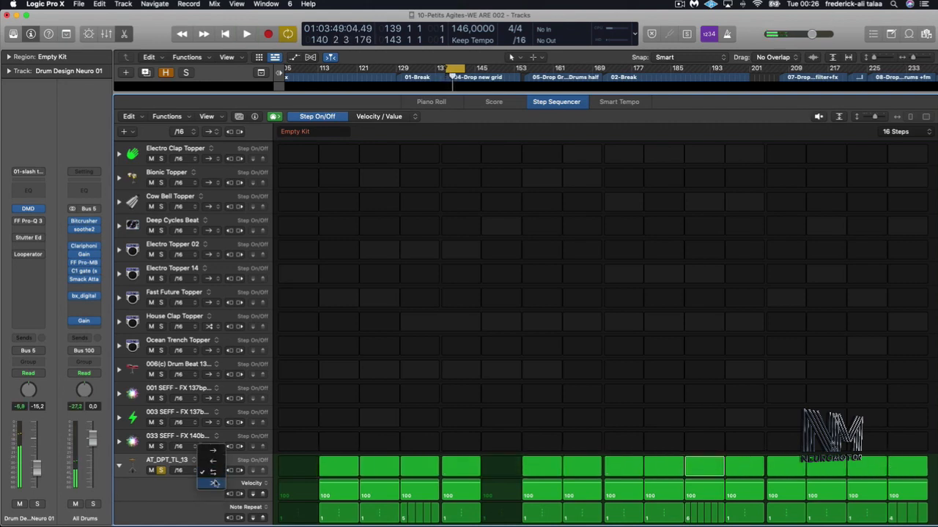
pyautogui.click(212, 487)
pyautogui.press('space')
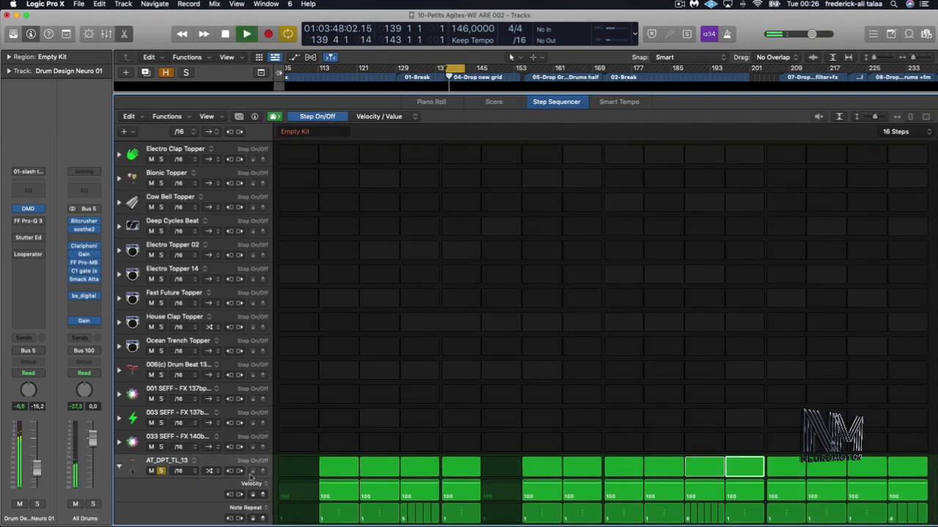
pyautogui.press('space')
# Examine the list of available step edit modes while keeping Velocity / Value selected.
pyautogui.scroll(-1, 191, 493)
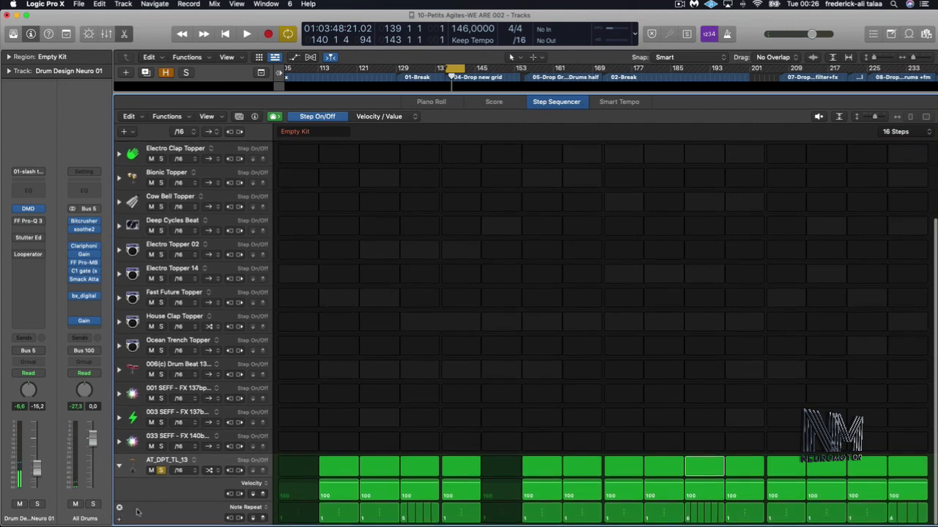
pyautogui.click(415, 117)
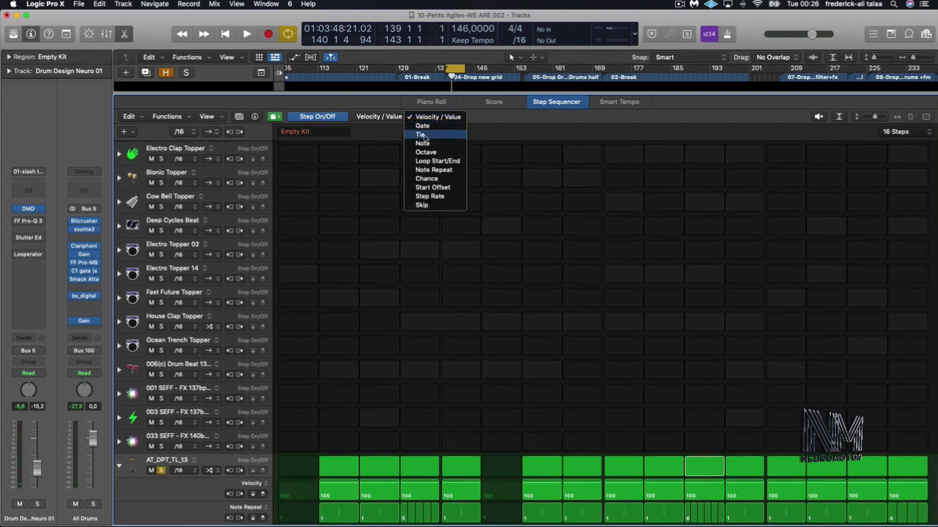
pyautogui.click(513, 123)
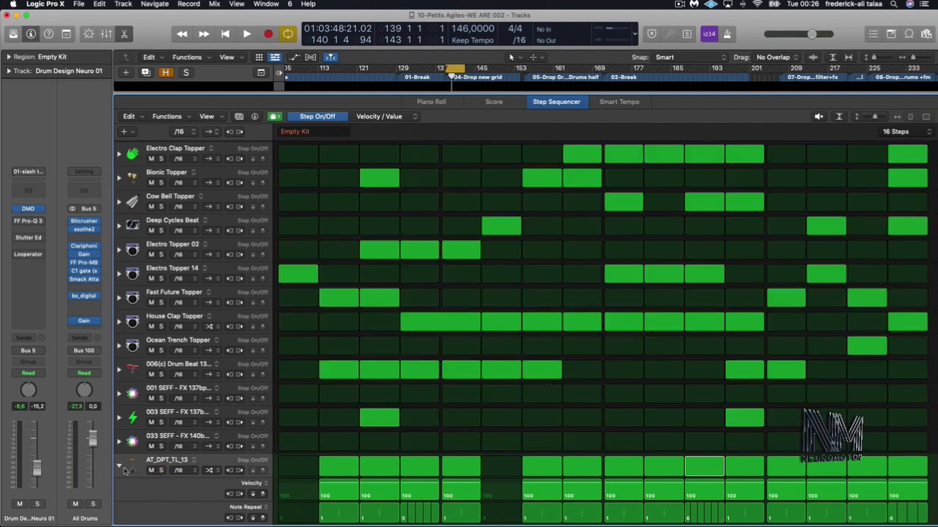
# Collapse the subrows of the AT_DPT_TL_13 and Sweep Shuffle Topper rows and close the step editor.
pyautogui.click(122, 469)
pyautogui.click(119, 469)
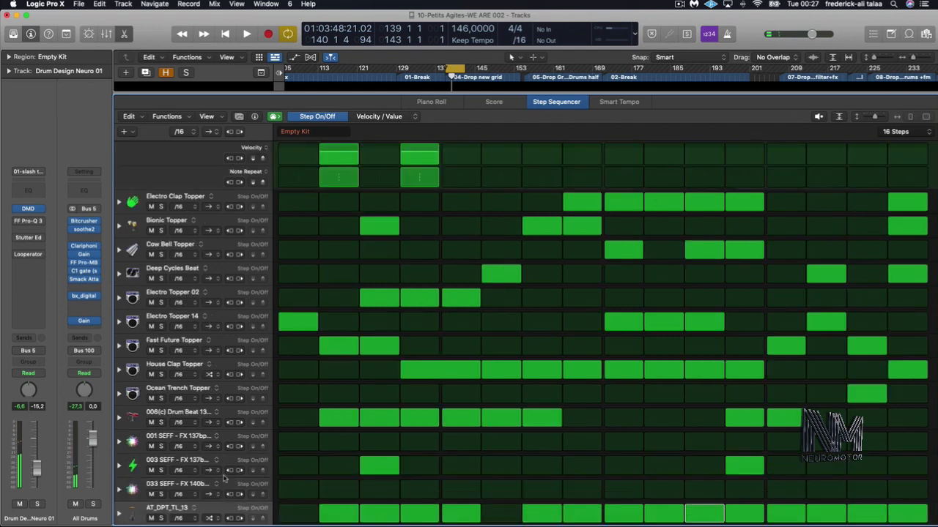
pyautogui.scroll(2, 470, 259)
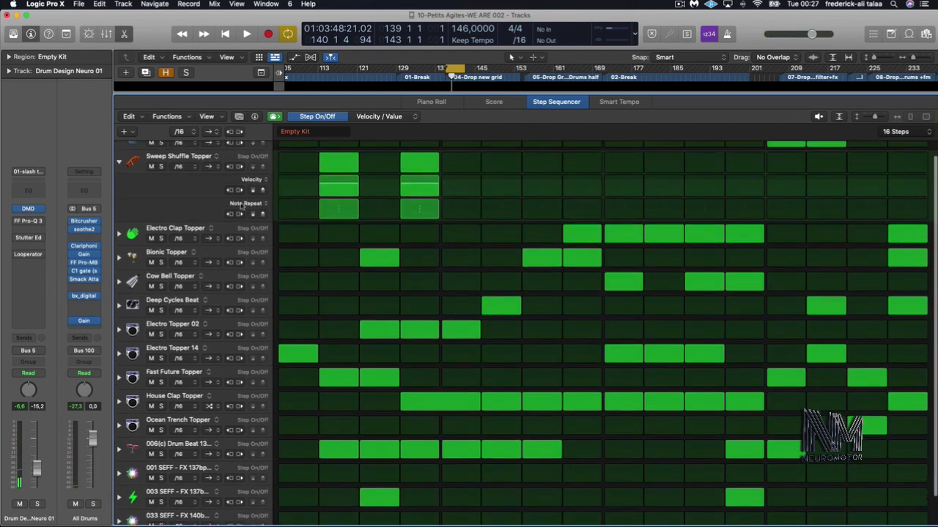
pyautogui.click(120, 176)
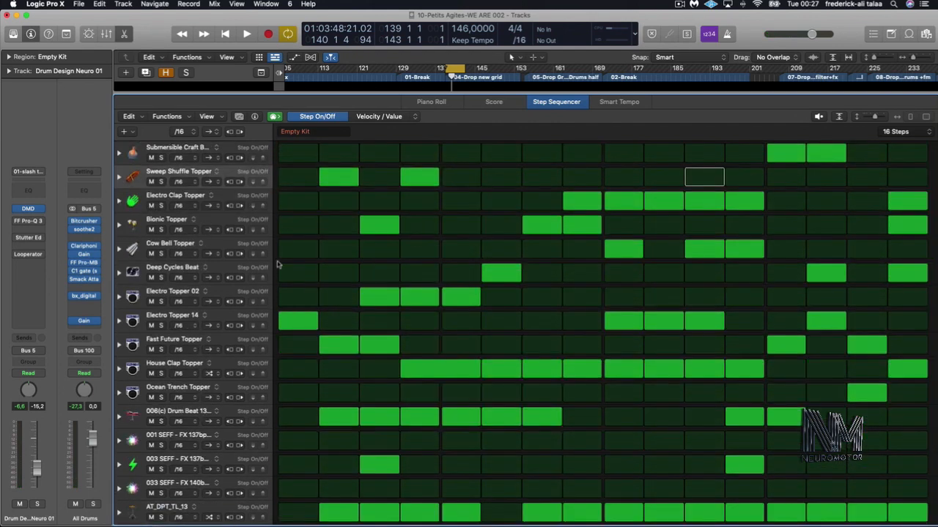
pyautogui.click(570, 103)
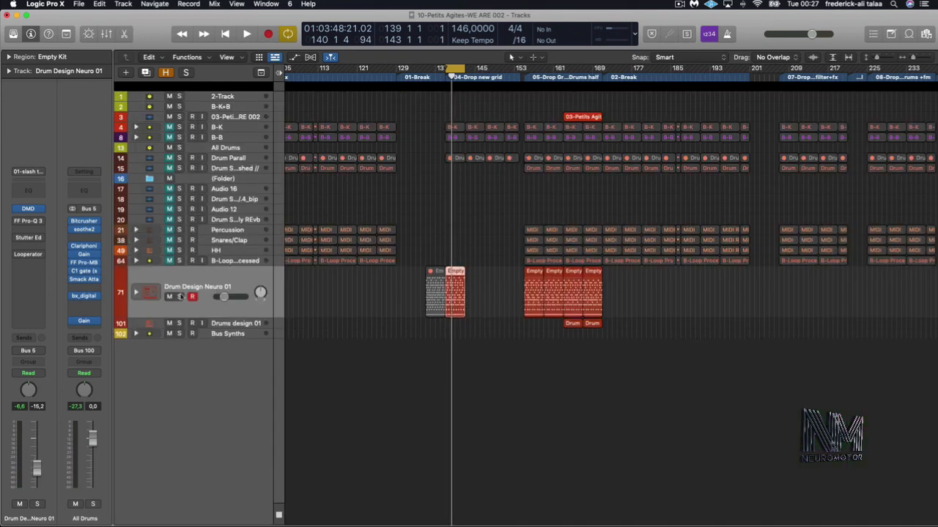
# Solo the Drum Design Neuro 01 track and play its Empty Kit region at bar 139.
pyautogui.click(180, 296)
pyautogui.press('space')
pyautogui.click(460, 277)
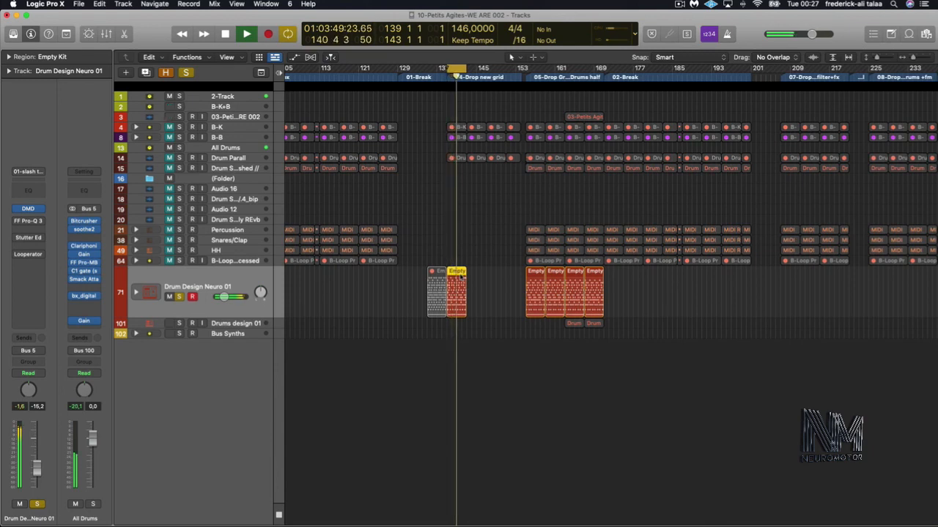
pyautogui.hscroll(1, 458, 282)
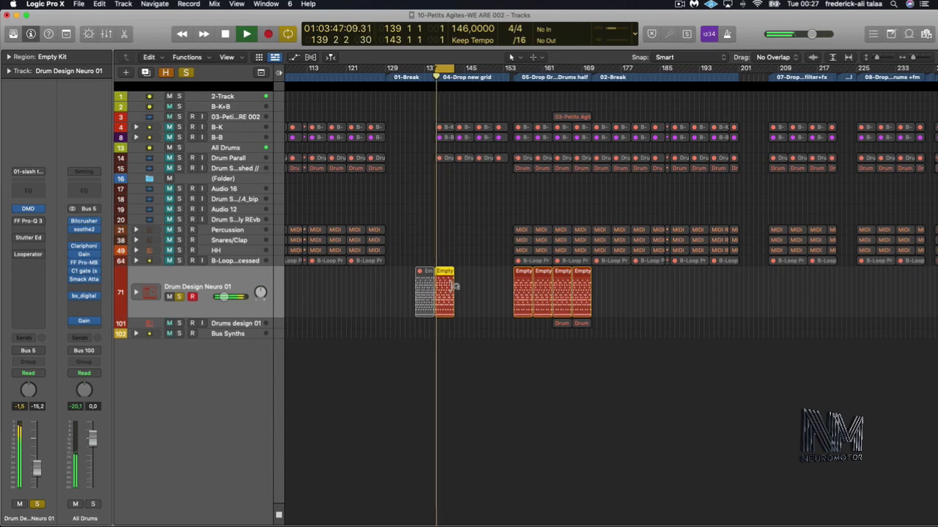
pyautogui.press('space')
# Open the Empty Kit region at bar 139 in the Step Sequencer, review its pattern, and close the editor.
pyautogui.hscroll(2, 447, 286)
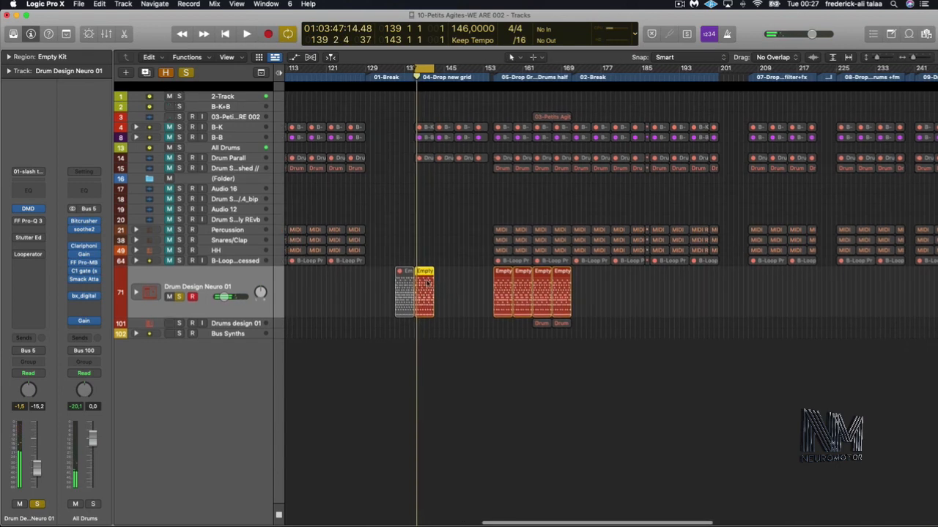
pyautogui.doubleClick(427, 284)
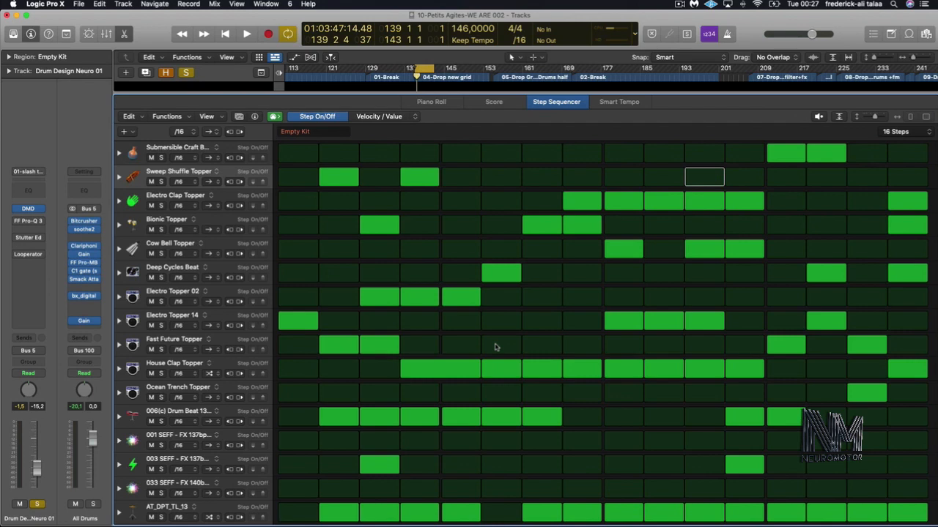
pyautogui.press('e')
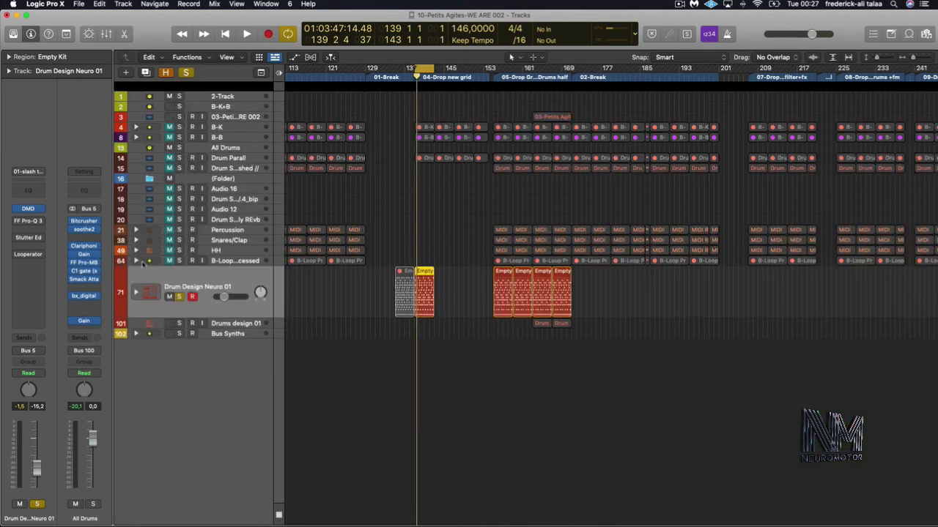
# Enable the FF Pro-Q 3 and Stutter Edit 2 inserts on the Drum Design Neuro 01 channel and open Stutter Edit 2.
pyautogui.click(17, 222)
pyautogui.click(18, 238)
pyautogui.click(27, 239)
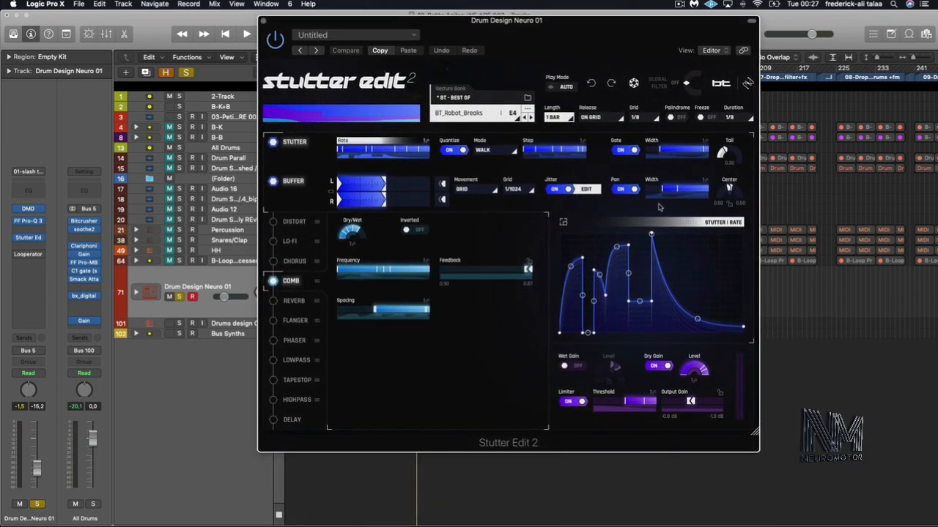
# Examine Stutter Edit 2's play mode options and the enlarged Stutter Rate curve, returning to its main view.
pyautogui.click(564, 93)
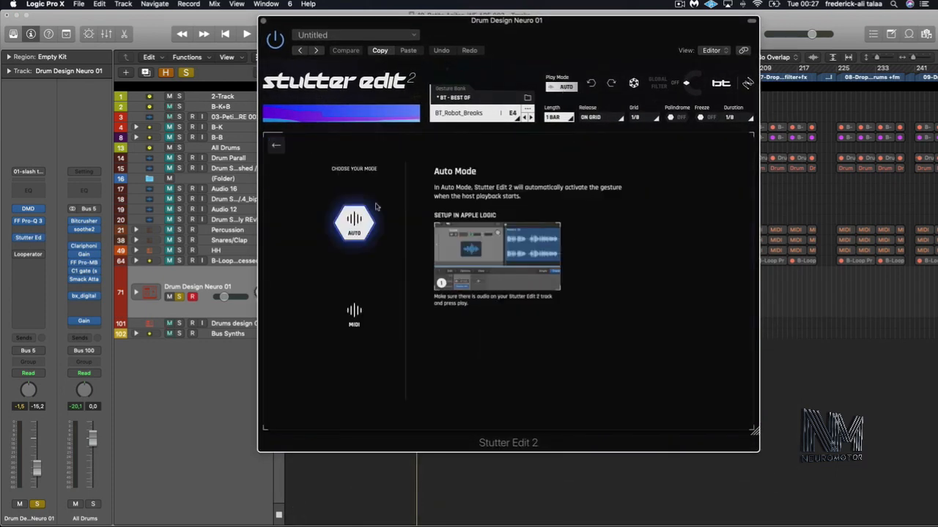
pyautogui.click(565, 86)
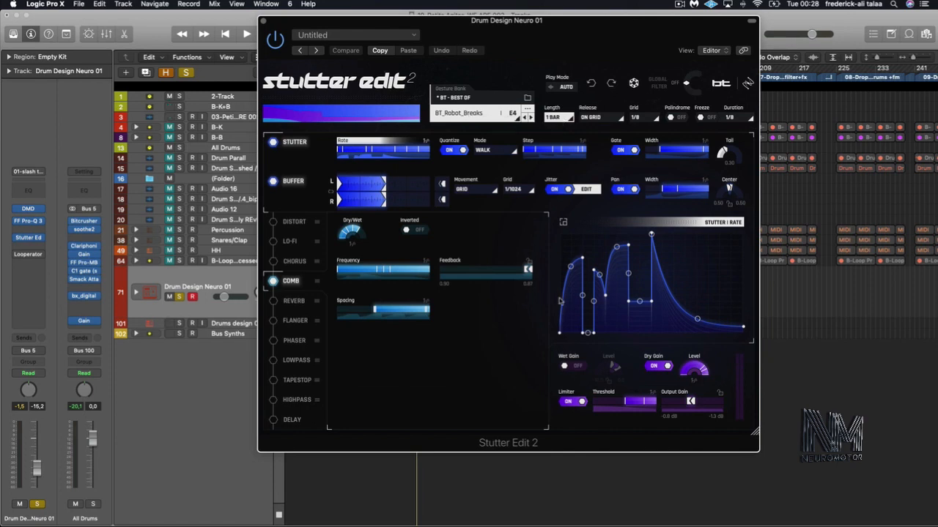
pyautogui.click(563, 222)
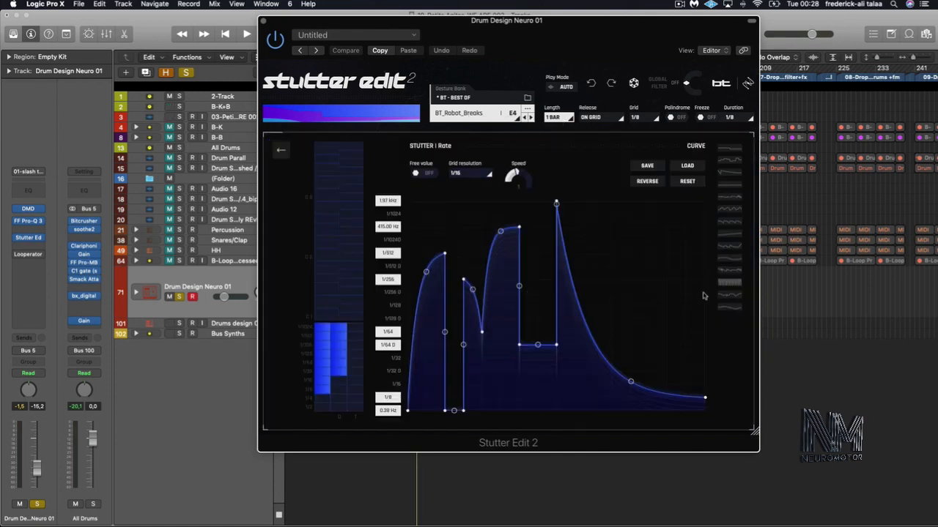
pyautogui.click(280, 150)
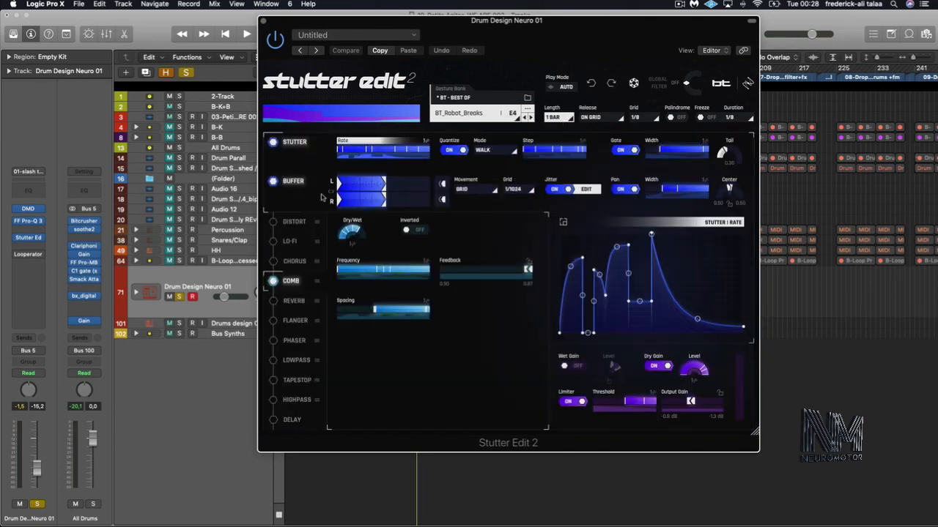
# Move the Stutter Edit 2 window clear of the track list and play the loop to hear the stutter effect.
pyautogui.moveTo(564, 28); pyautogui.dragTo(781, 77)
pyautogui.press('space')
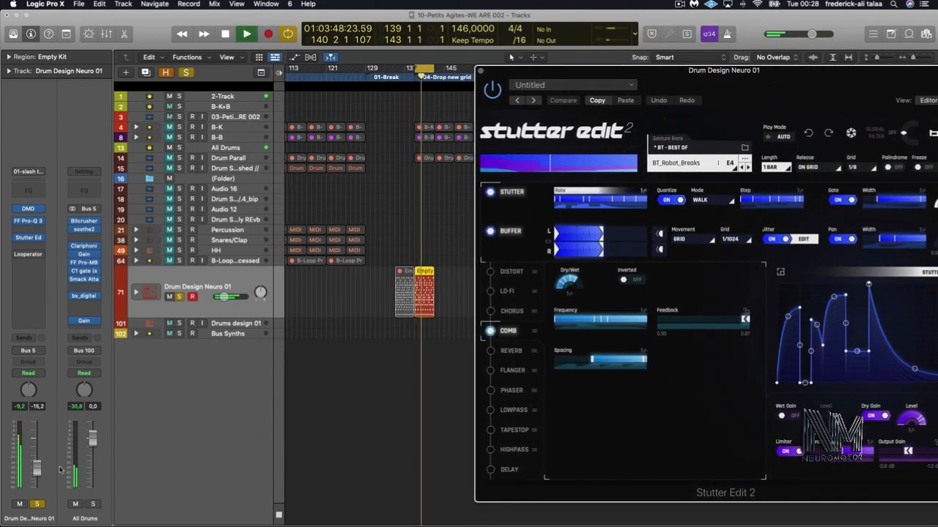
pyautogui.press('space')
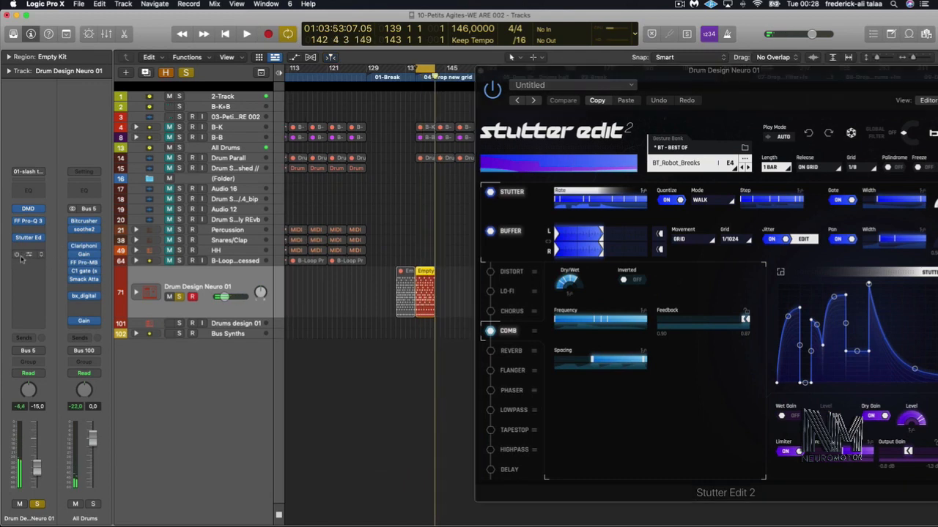
# Enable the Looperator insert on the Drum Design Neuro 01 channel, view its StaccaFreeze sequence, and close its window.
pyautogui.click(18, 255)
pyautogui.click(30, 255)
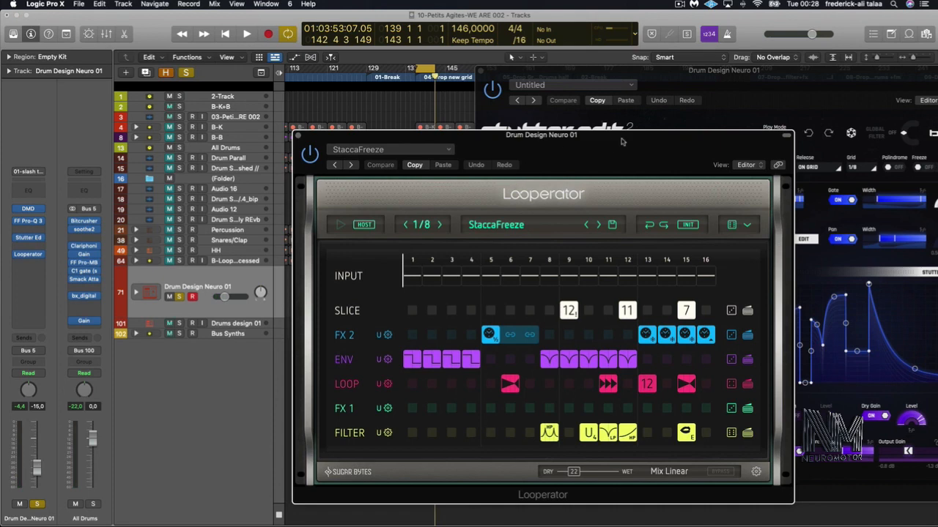
pyautogui.moveTo(621, 143); pyautogui.dragTo(474, 91)
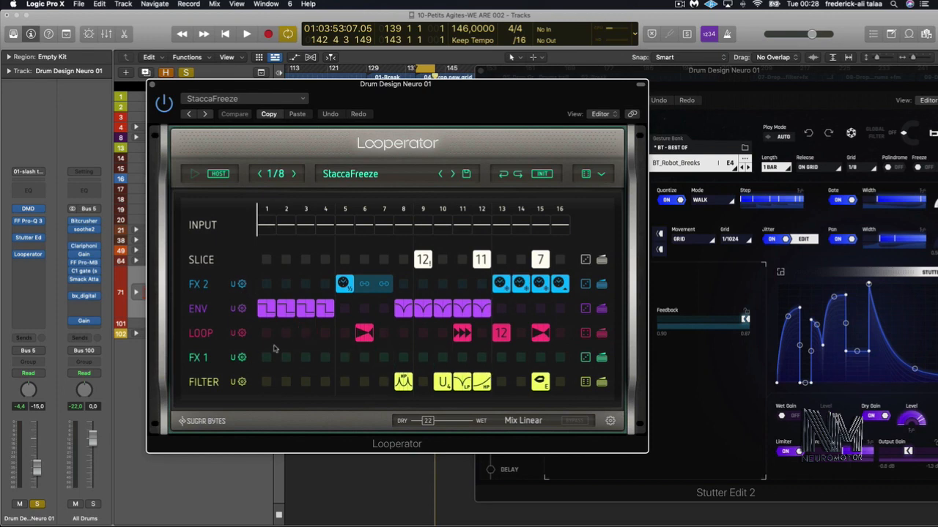
pyautogui.click(153, 86)
# Play the soloed drum loop through all enabled effects, closing the Stutter Edit 2 window and deselecting the region.
pyautogui.press('space')
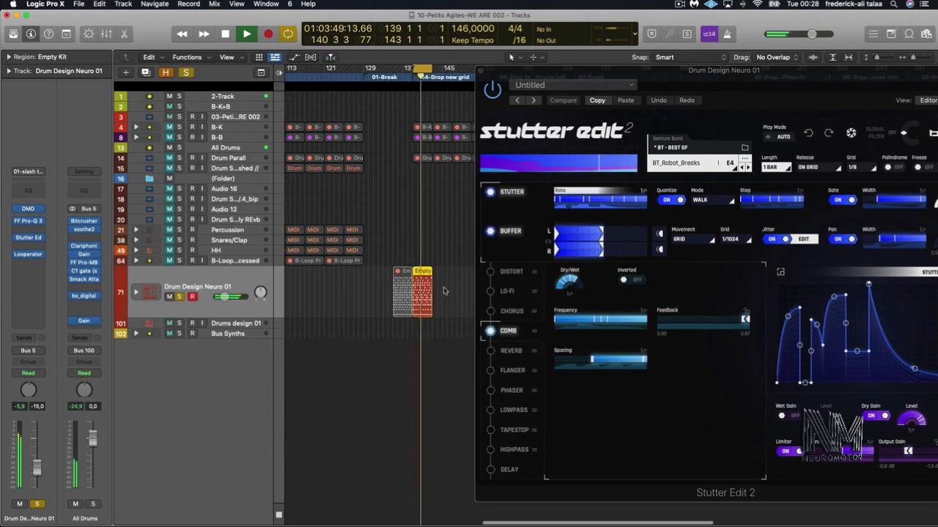
pyautogui.press('super+w')
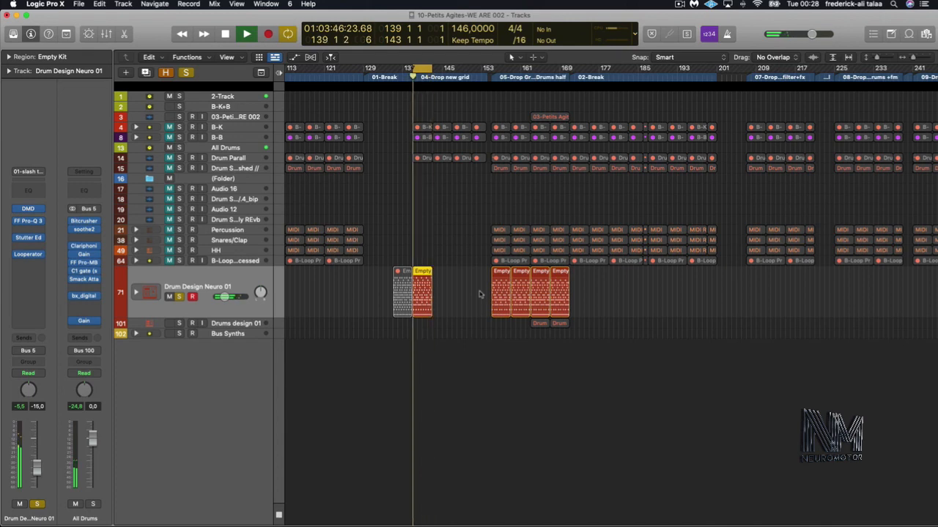
pyautogui.click(480, 294)
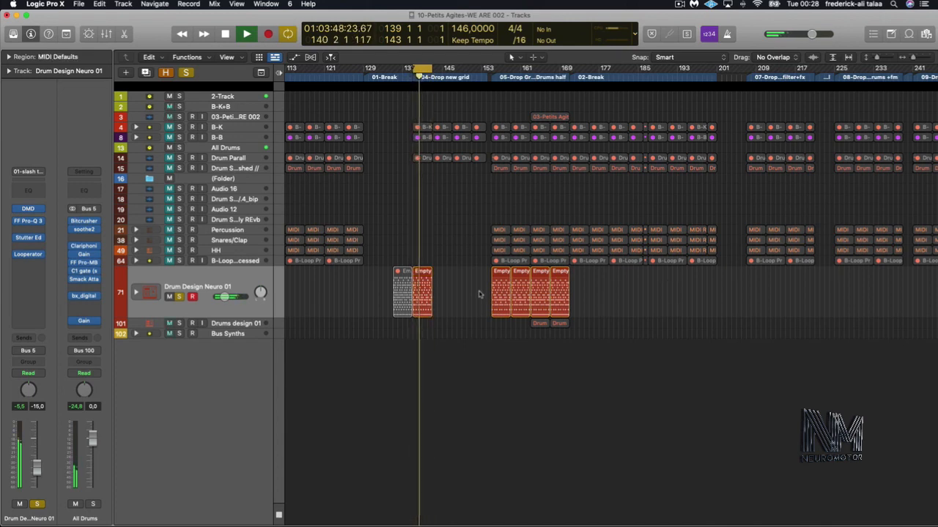
pyautogui.press('space')
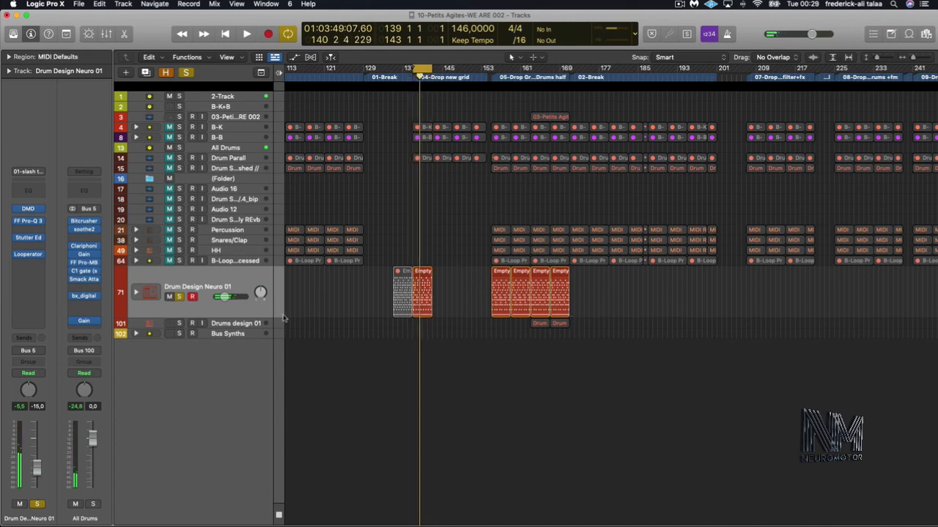
# Move the first audio region on the Drums design 01 track to bar 139, beneath the Empty Kit region.
pyautogui.click(246, 328)
pyautogui.click(541, 299)
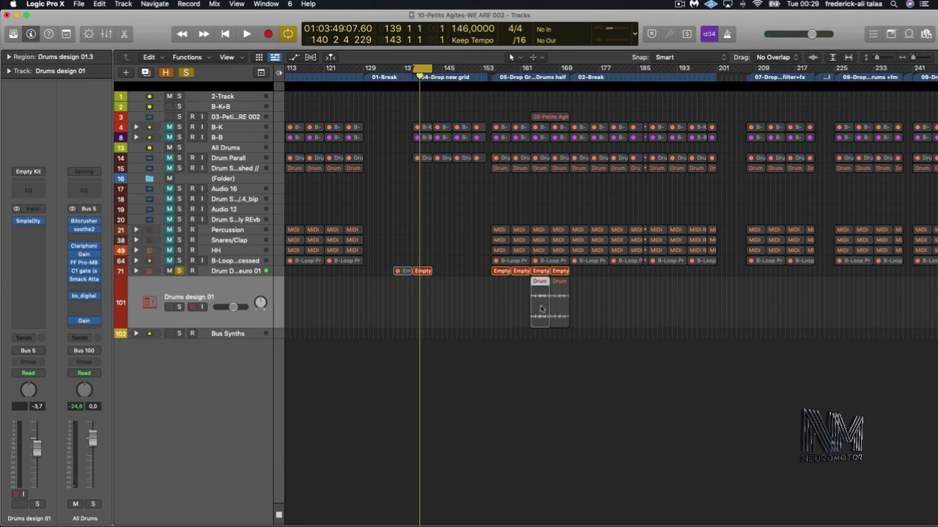
pyautogui.moveTo(541, 299); pyautogui.dragTo(422, 300)
# Open the muted Empty Kit region just before bar 139, examine its step pattern and AT_DPT_TL_13 velocities, and close the editor.
pyautogui.click(399, 273)
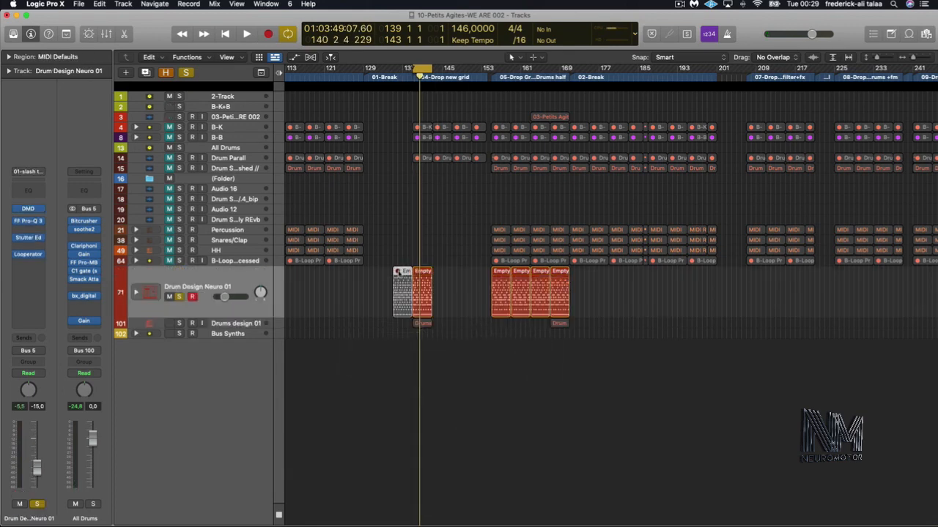
pyautogui.doubleClick(400, 273)
pyautogui.scroll(1, 531, 303)
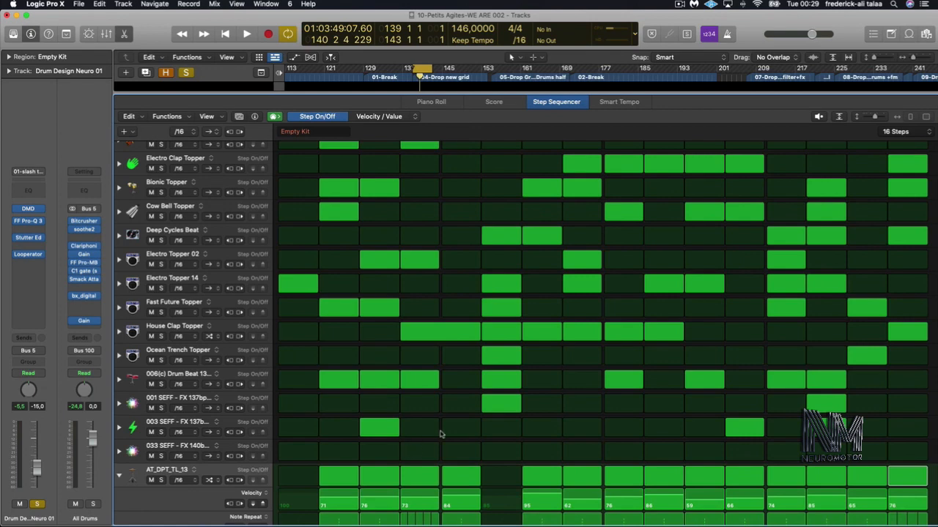
pyautogui.scroll(-1, 440, 434)
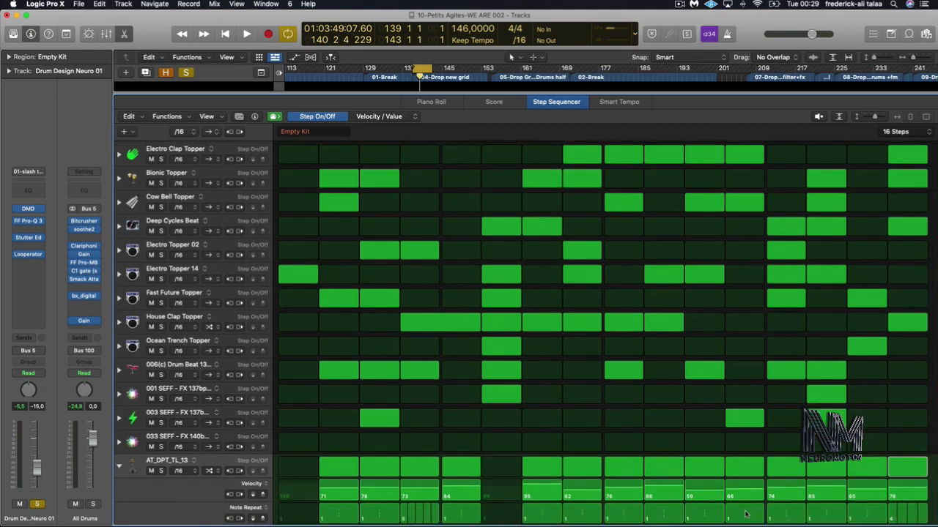
pyautogui.press('e')
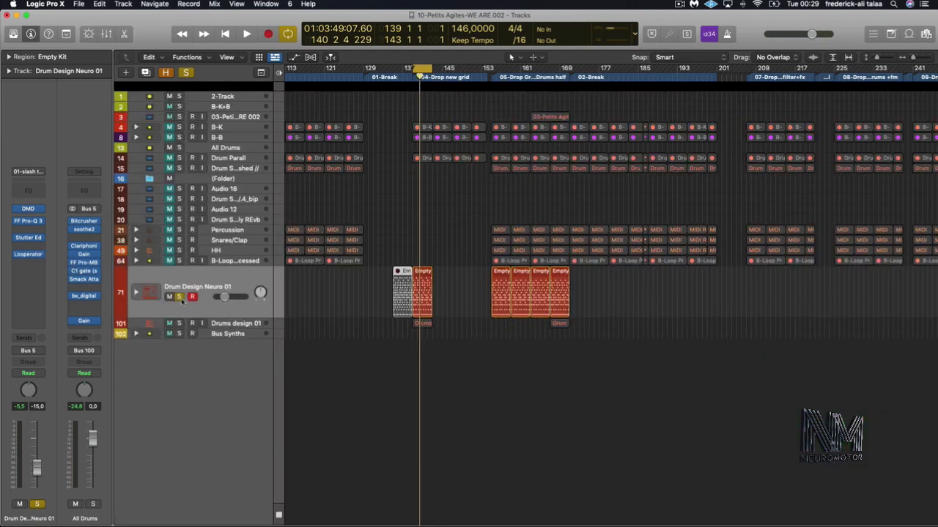
# Solo the Drums design 01 track, play its rendered audio region from bar 139, and remove the solo.
pyautogui.click(179, 323)
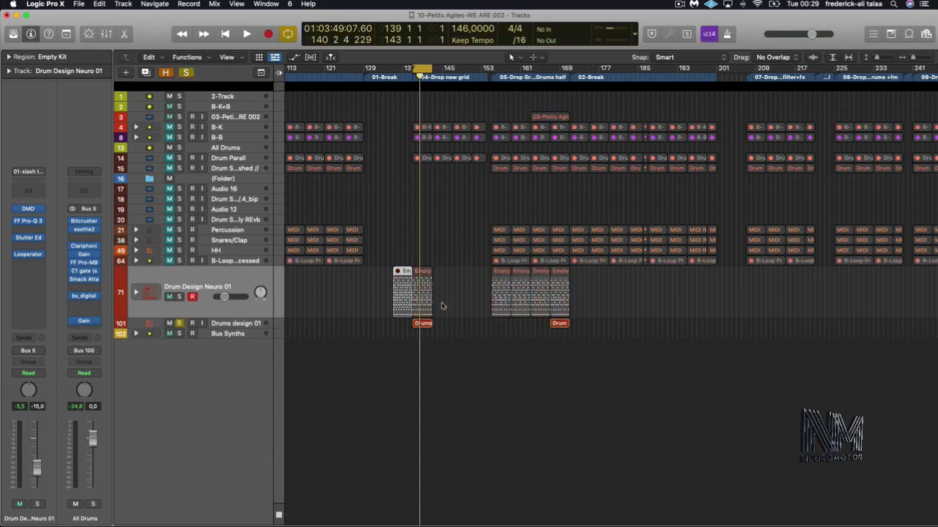
pyautogui.press('space')
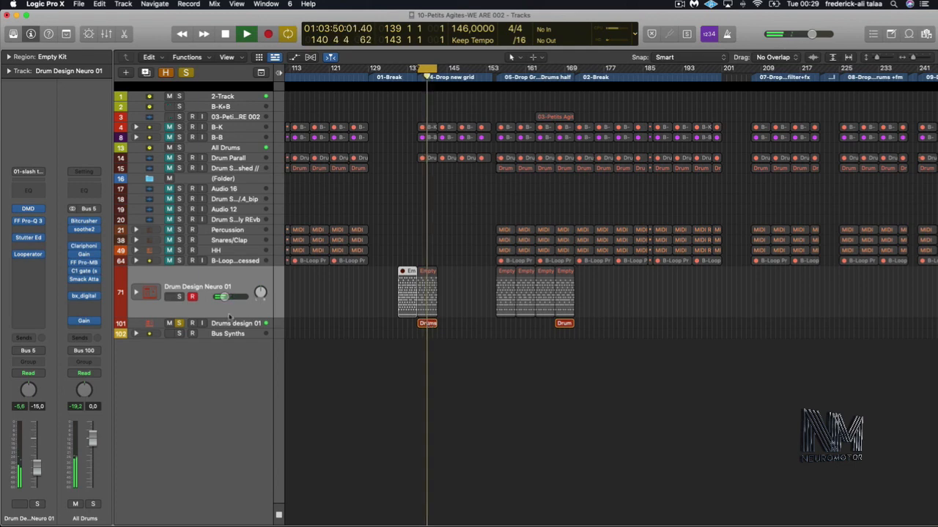
pyautogui.click(422, 324)
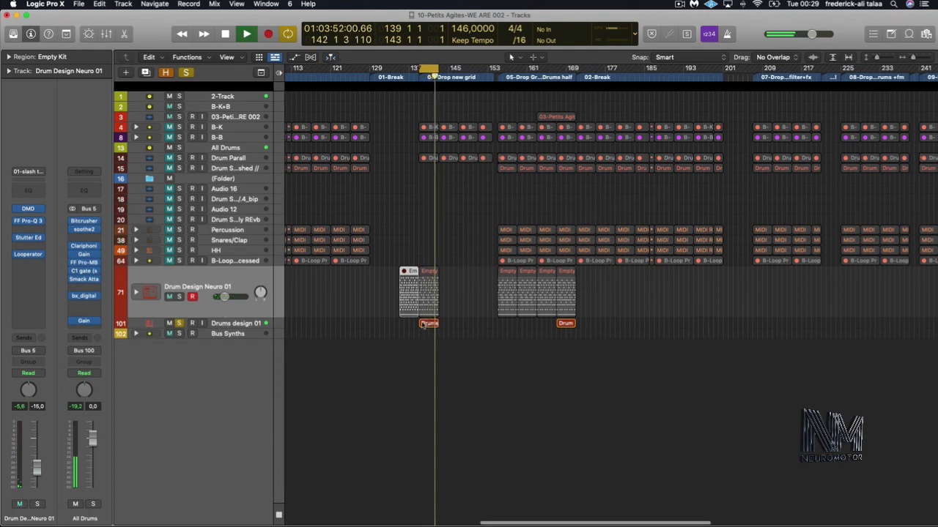
pyautogui.press('space')
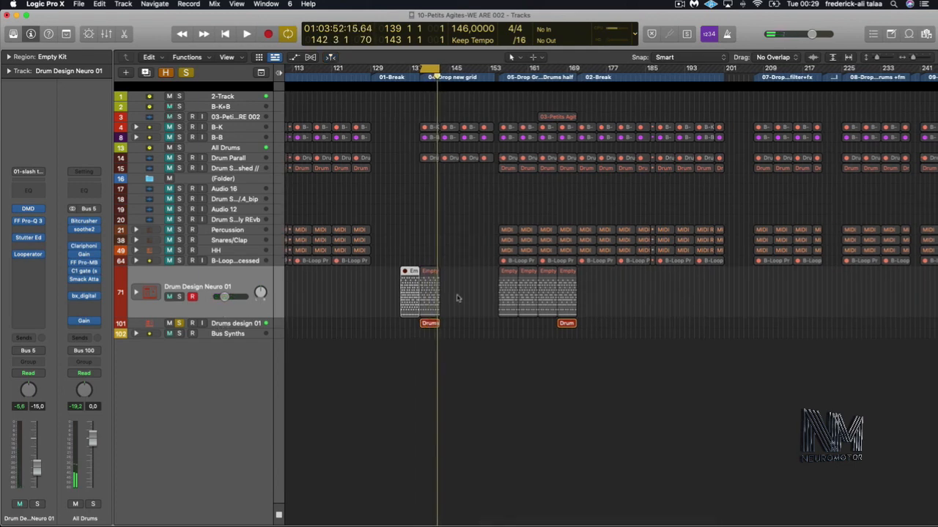
pyautogui.click(179, 323)
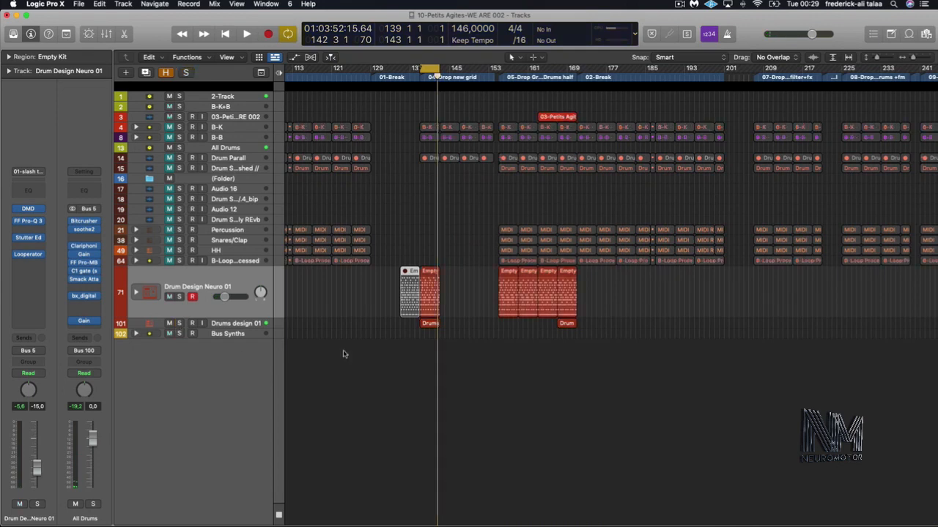
# Delete the first audio region on Drums design 01 and loop the Empty Kit region that starts at bar 139.
pyautogui.click(435, 324)
pyautogui.press('Delete')
pyautogui.click(436, 306)
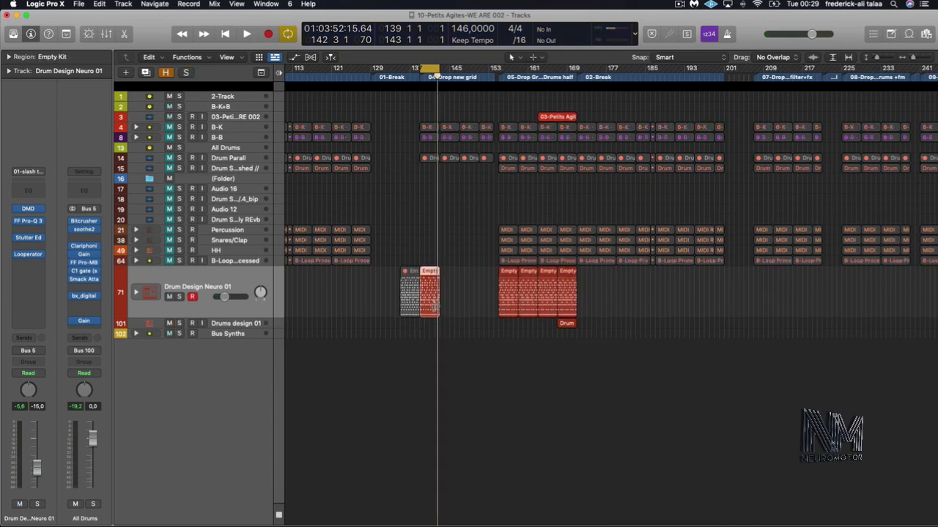
pyautogui.press('l')
# Set the cycle range to bars 145–171 and rearrange the 03-Petits Agites audio regions, placing the last one at bar 156.
pyautogui.moveTo(434, 69); pyautogui.dragTo(584, 194)
pyautogui.moveTo(558, 117); pyautogui.dragTo(461, 115)
pyautogui.moveTo(462, 116); pyautogui.dragTo(520, 117)
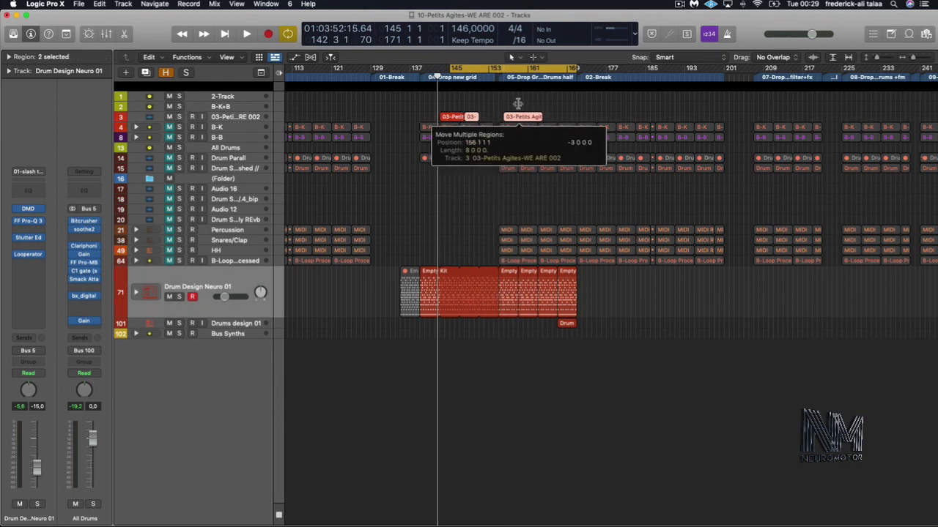
pyautogui.click(518, 104)
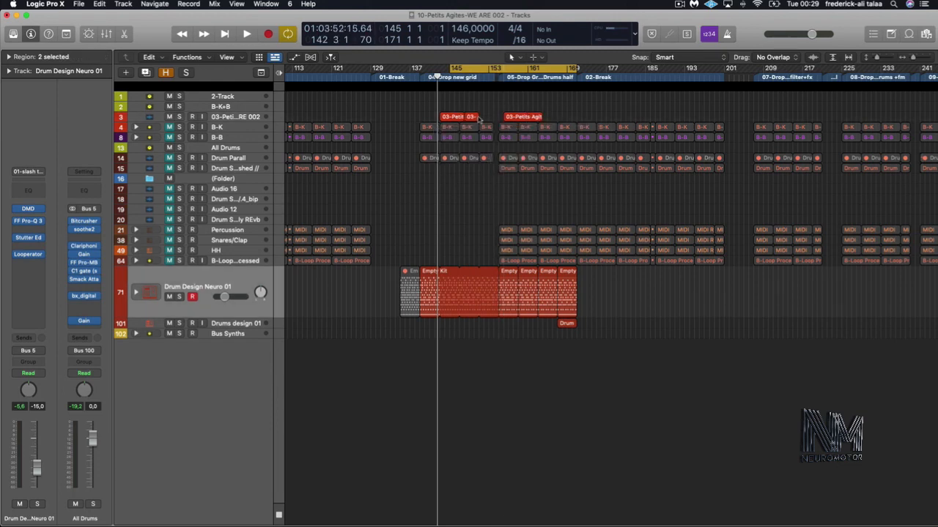
pyautogui.moveTo(484, 119); pyautogui.dragTo(489, 138)
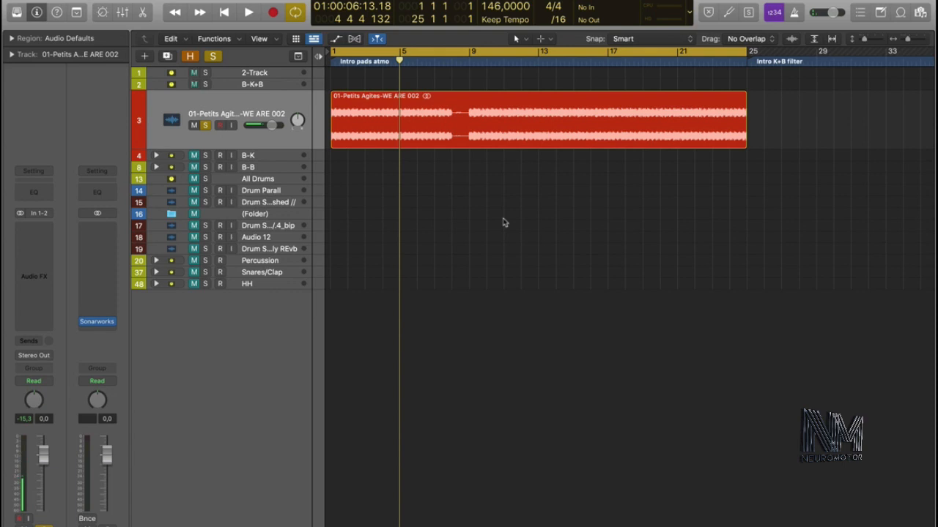
# Play the soloed 01-Petits Agites-WE ARE 002 audio region from bar 1 through to its end.
pyautogui.press('Return')
pyautogui.press('space')
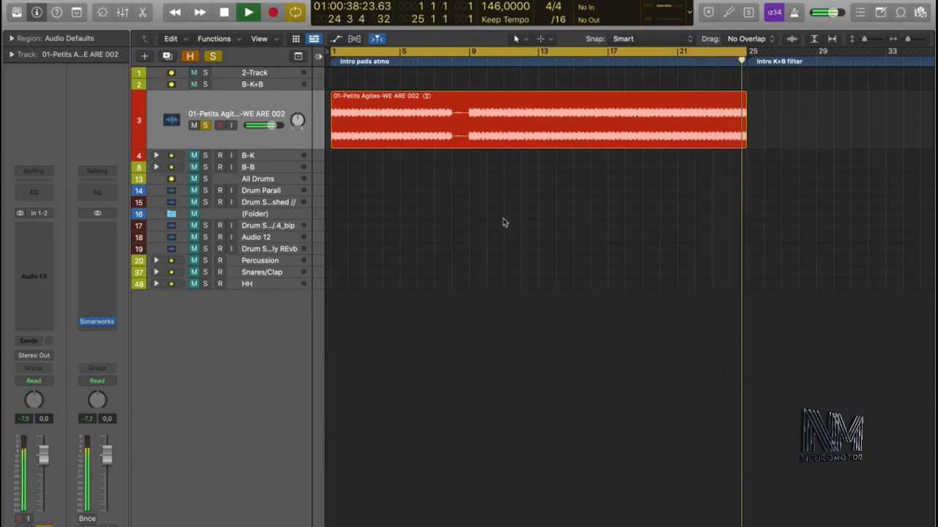
pyautogui.press('space')
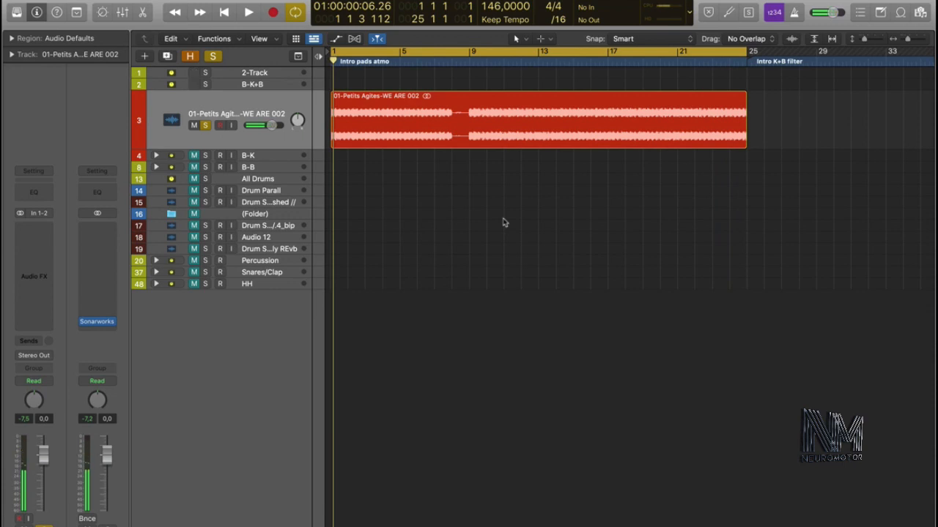